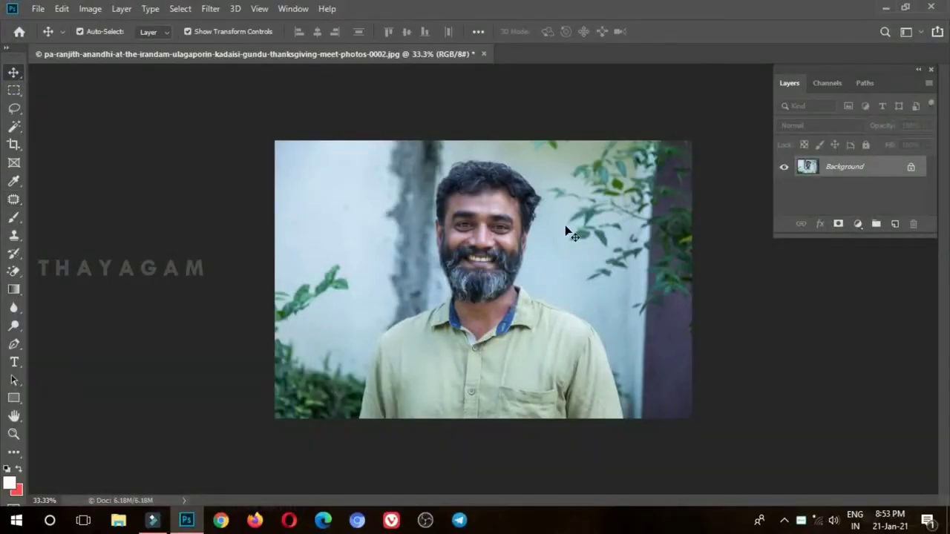
Inspect the beard and ear up close, then attempt moving the locked background photo.
key(ctrl+plus)
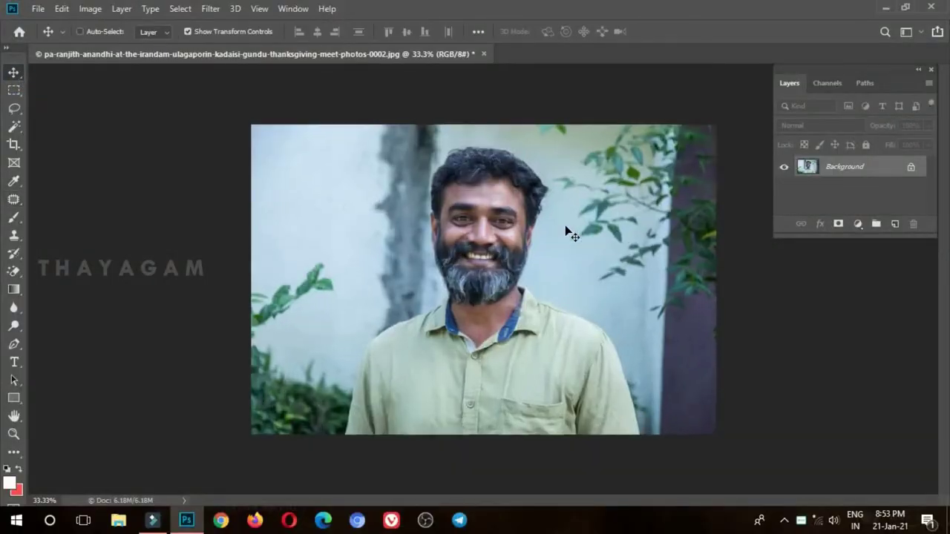
key(ctrl+plus)
key(ctrl+plus)
key(ctrl+plus)
key(ctrl+plus)
mouse_move(564, 219)
mouse_down()
mouse_move(420, 307)
mouse_move(452, 390)
mouse_move(343, 248)
mouse_move(518, 109)
mouse_up()
key(ctrl+minus)
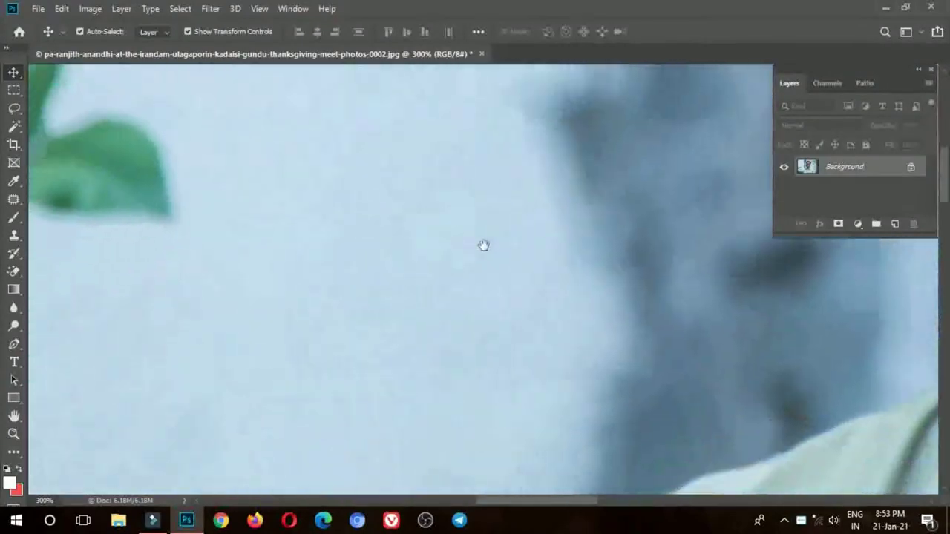
key(ctrl+minus)
key(ctrl+minus)
drag(526, 208, 552, 176)
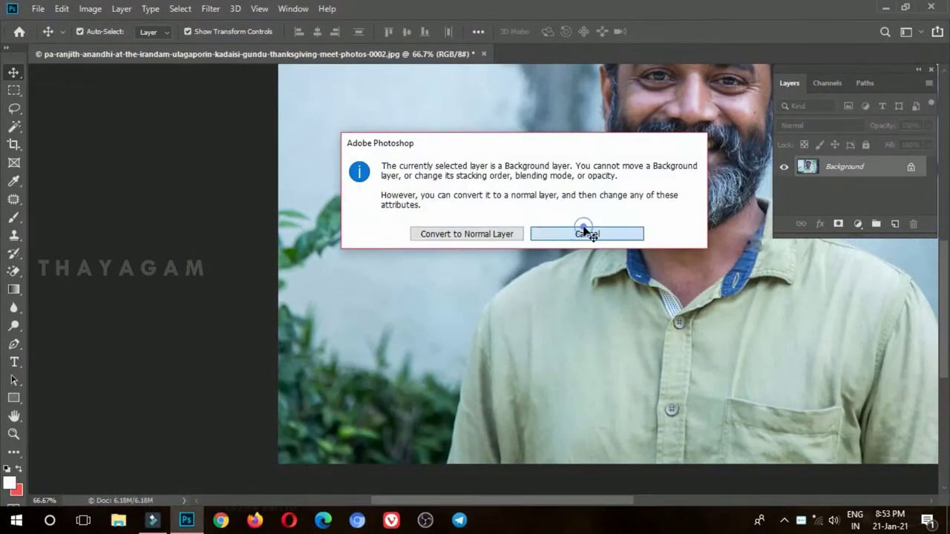
click(585, 232)
Convert the Background to Layer 0 and duplicate it as Layer 0 copy.
double_click(846, 169)
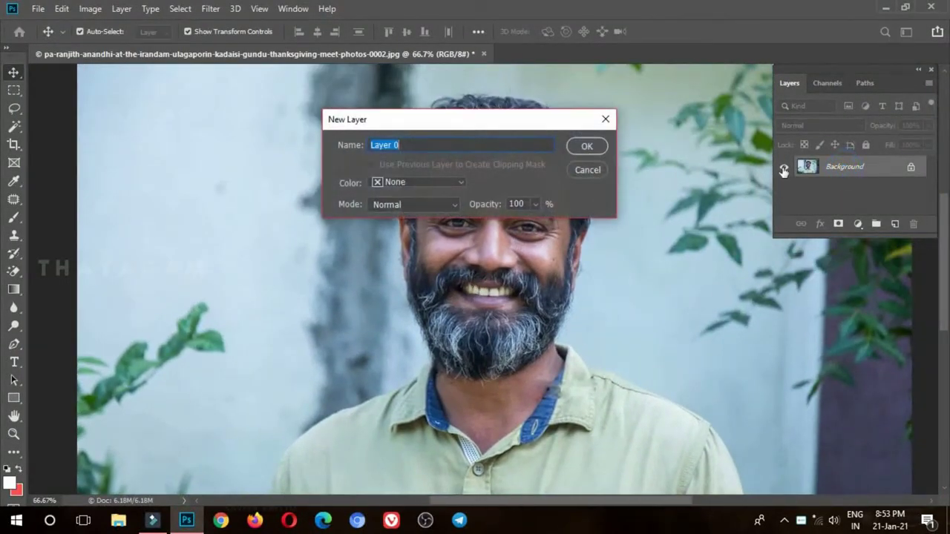
click(593, 146)
drag(853, 178, 892, 224)
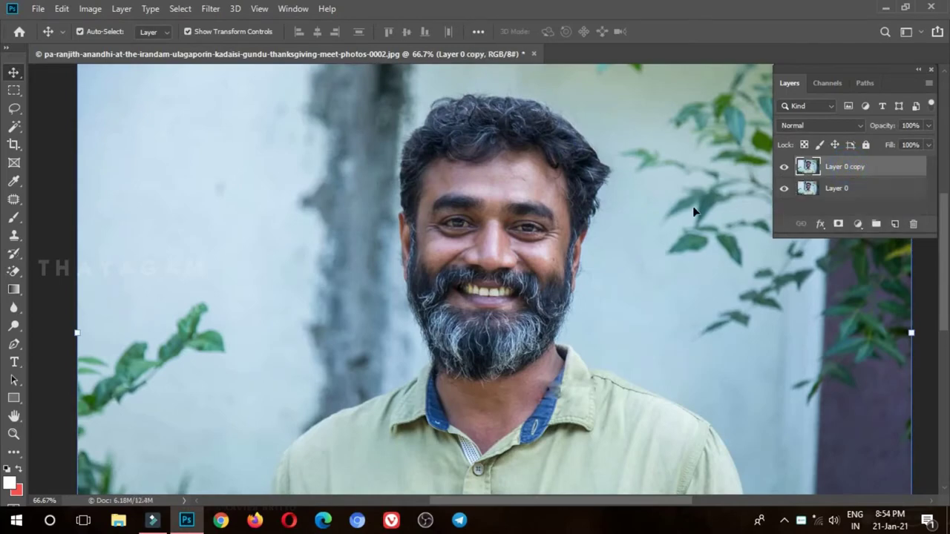
key(ctrl+minus)
key(ctrl+minus)
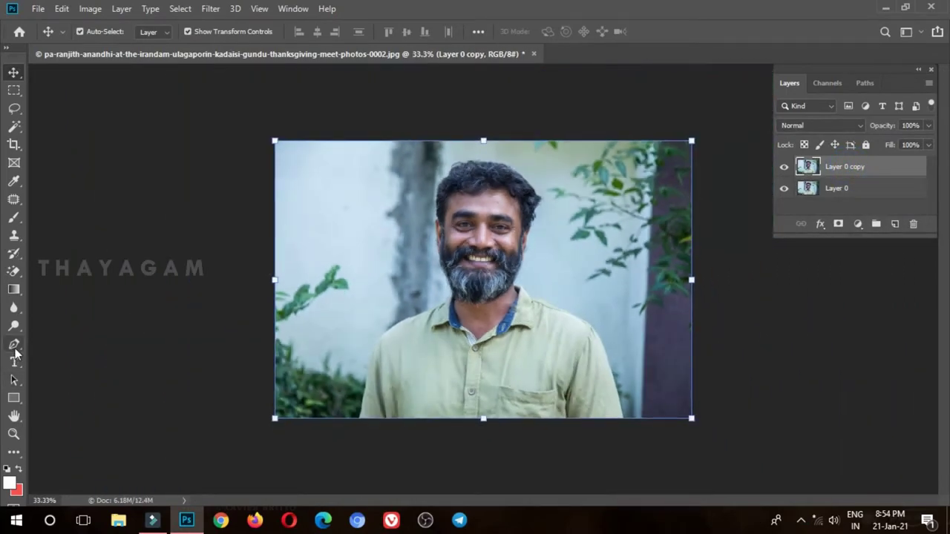
Select the Pen tool in Path mode and scroll to the bottom of the shirt.
click(15, 346)
scroll(352, 343, up, 3)
scroll(349, 445, up, 3)
scroll(350, 453, up, 3)
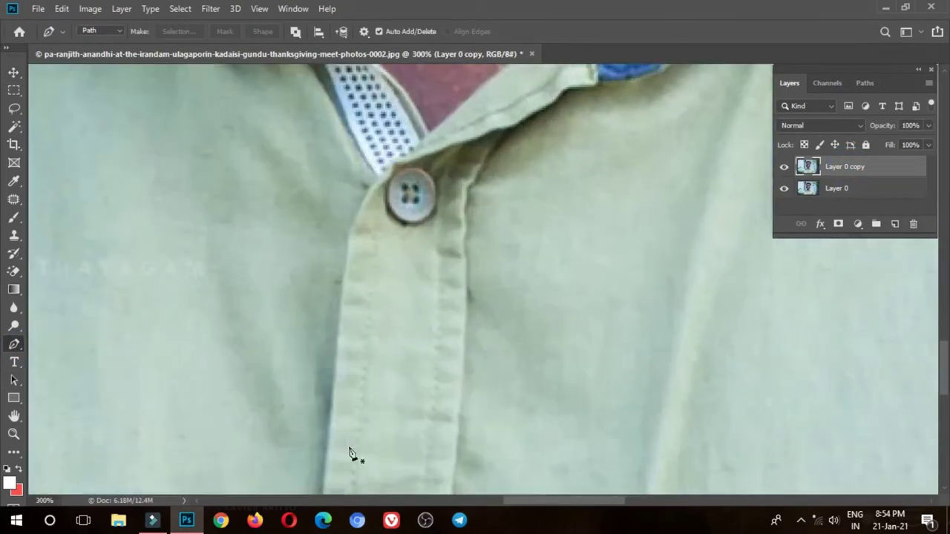
scroll(349, 454, up, 5)
scroll(349, 454, left, 5)
scroll(464, 329, down, 10)
scroll(517, 196, up, 3)
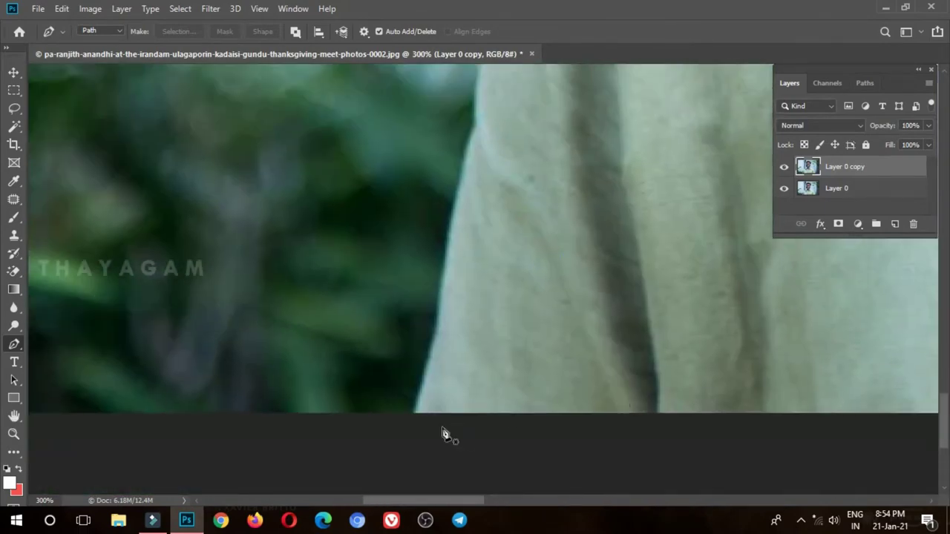
Place pen anchors up the shirt edge from the bottom of the photo.
click(411, 415)
click(419, 388)
click(428, 355)
click(438, 324)
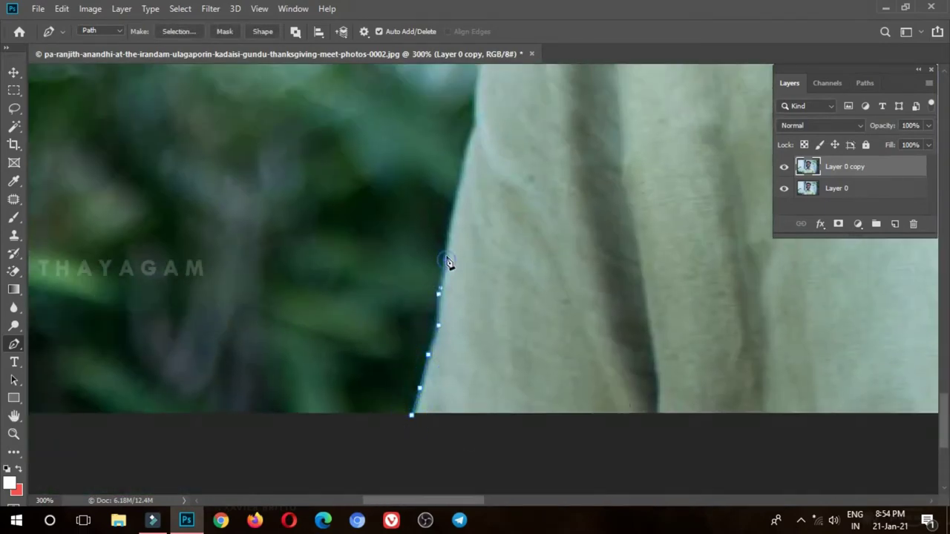
click(471, 135)
Extend the path up and along the top of the shoulder.
drag(470, 92, 467, 213)
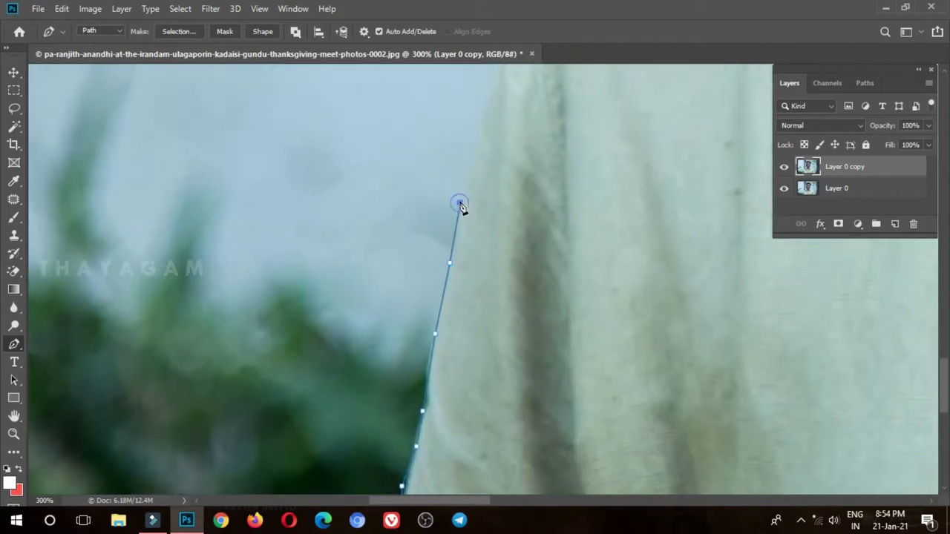
drag(481, 128, 470, 227)
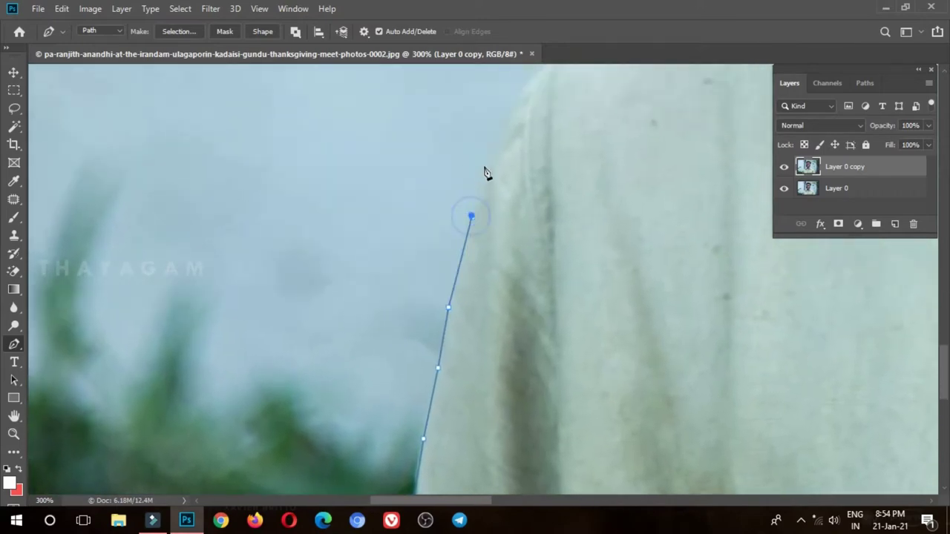
click(500, 121)
click(520, 89)
drag(520, 90, 438, 258)
click(498, 202)
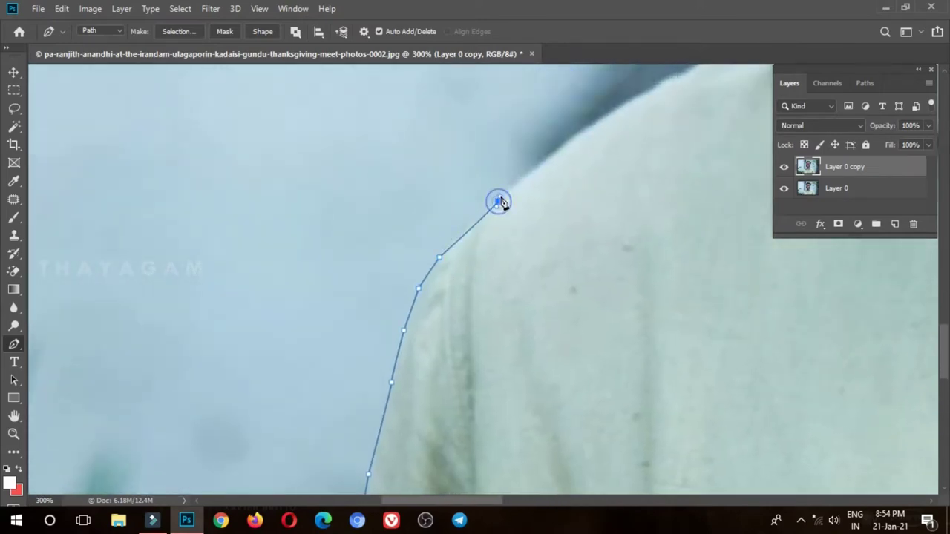
click(580, 129)
Continue the path past the collar and neck to the beard edge.
drag(666, 81, 586, 131)
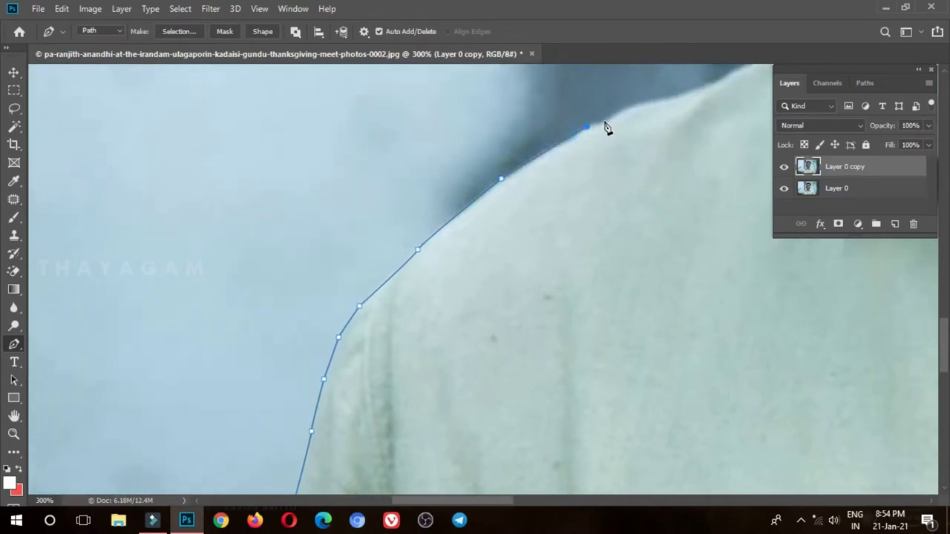
click(673, 97)
drag(723, 98, 606, 196)
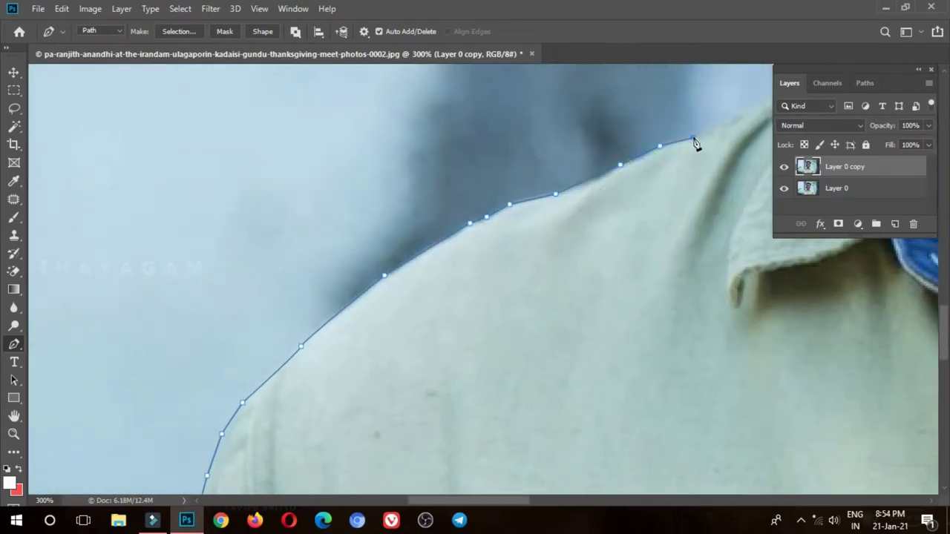
drag(754, 132, 593, 223)
drag(681, 158, 524, 287)
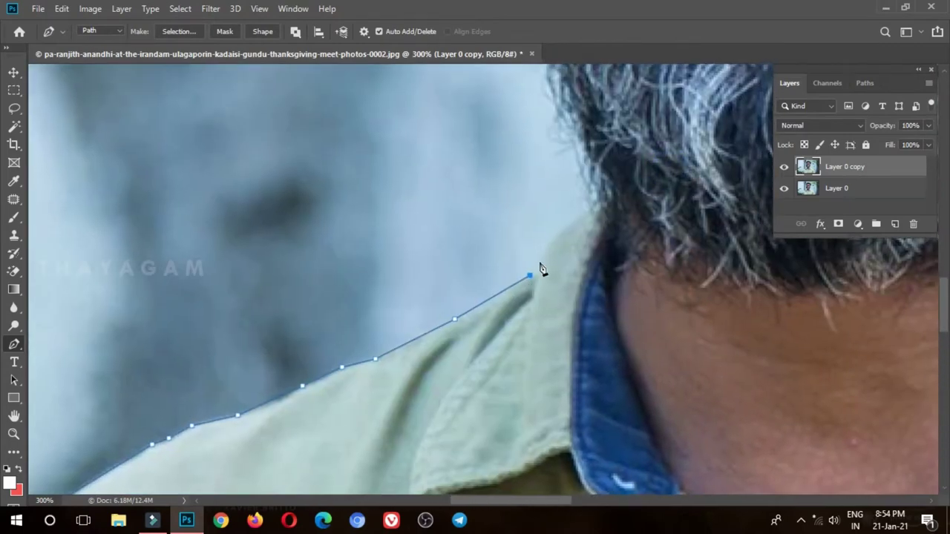
drag(598, 199, 512, 332)
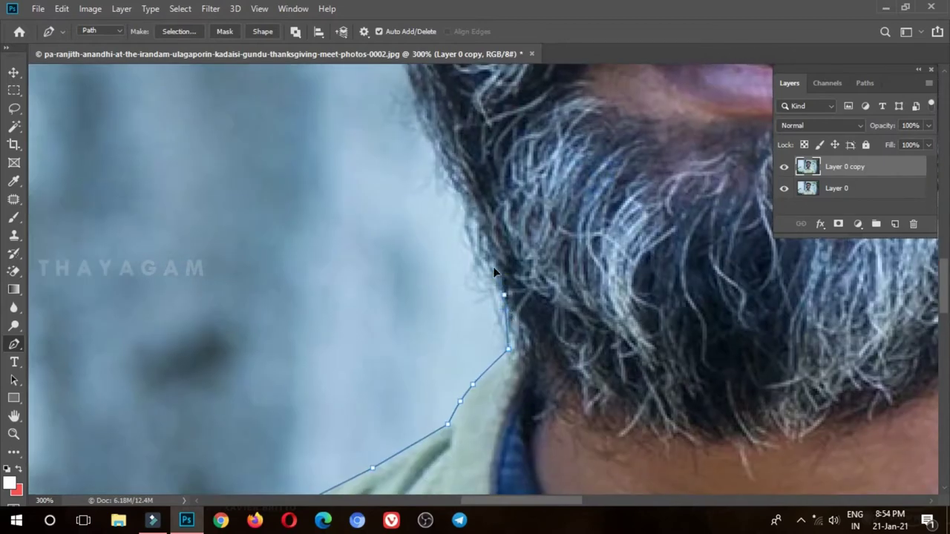
drag(421, 121, 430, 339)
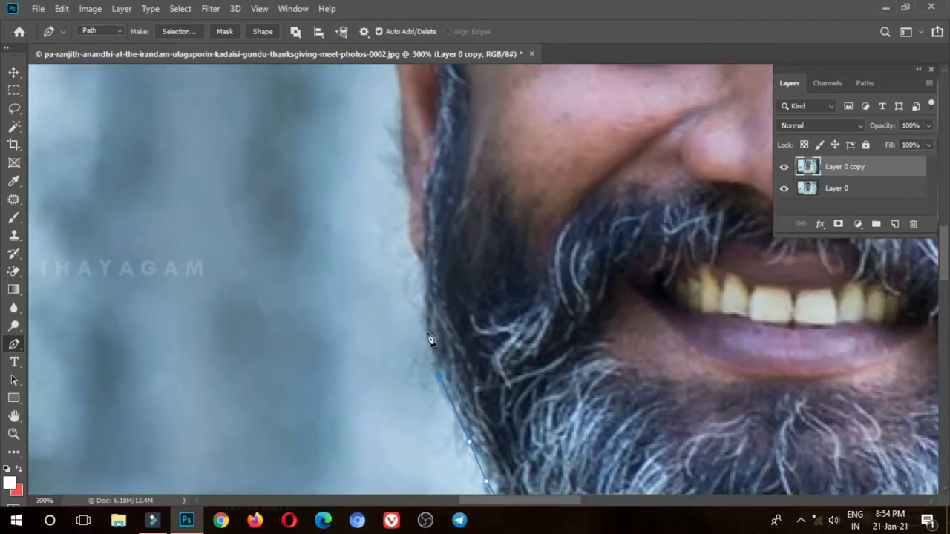
click(422, 271)
Add an anchor at the top of the ear and pan toward the hairline.
drag(384, 195, 368, 360)
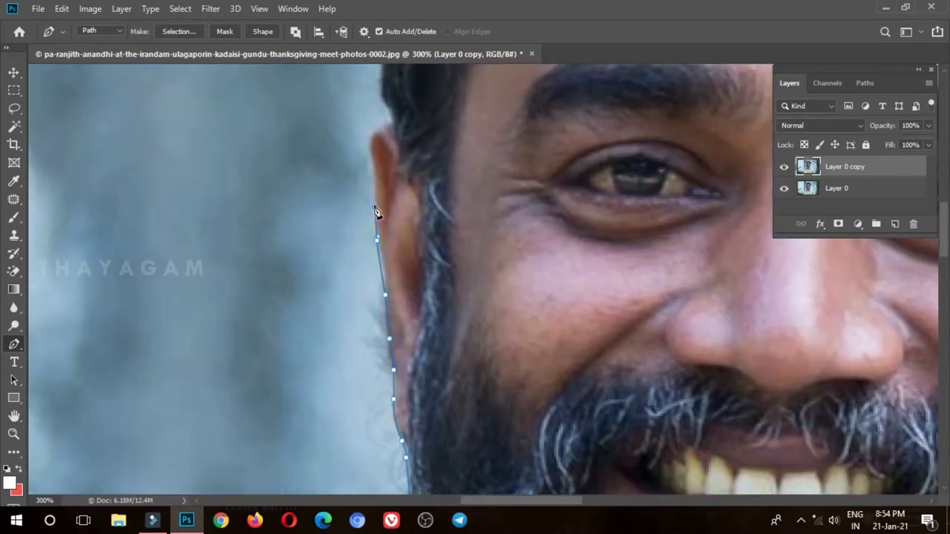
drag(391, 131, 408, 228)
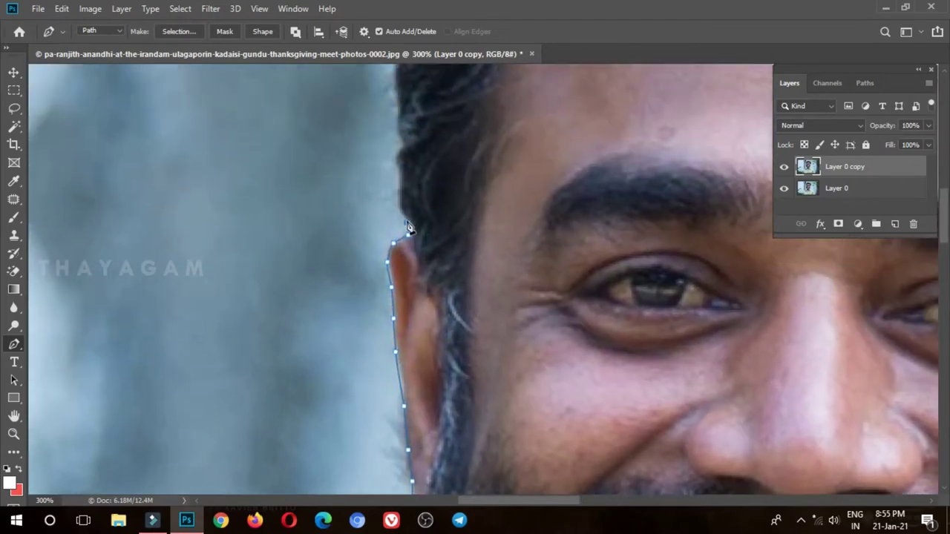
click(402, 119)
drag(402, 119, 404, 285)
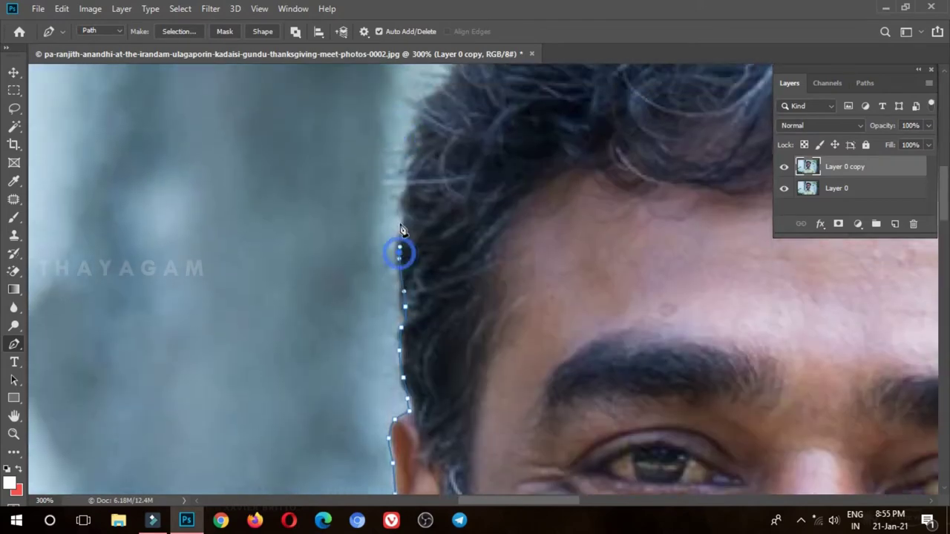
Trace the path over the hairline and around the hair to beside the far ear.
click(420, 141)
drag(420, 141, 418, 319)
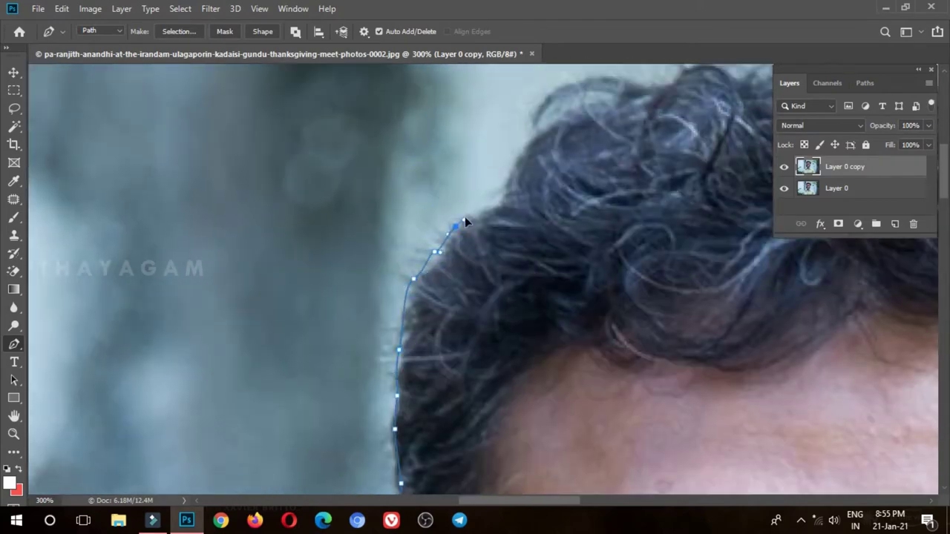
drag(619, 104, 481, 238)
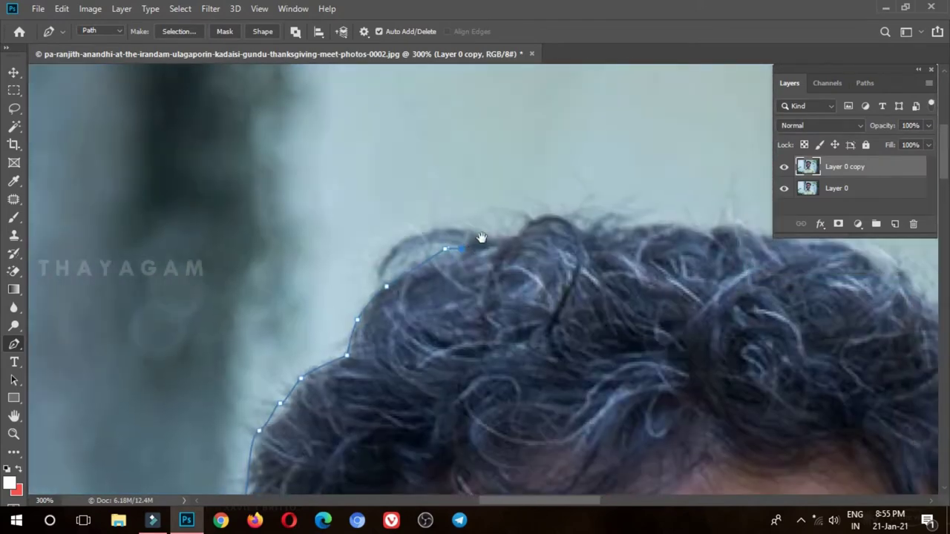
drag(704, 226, 479, 281)
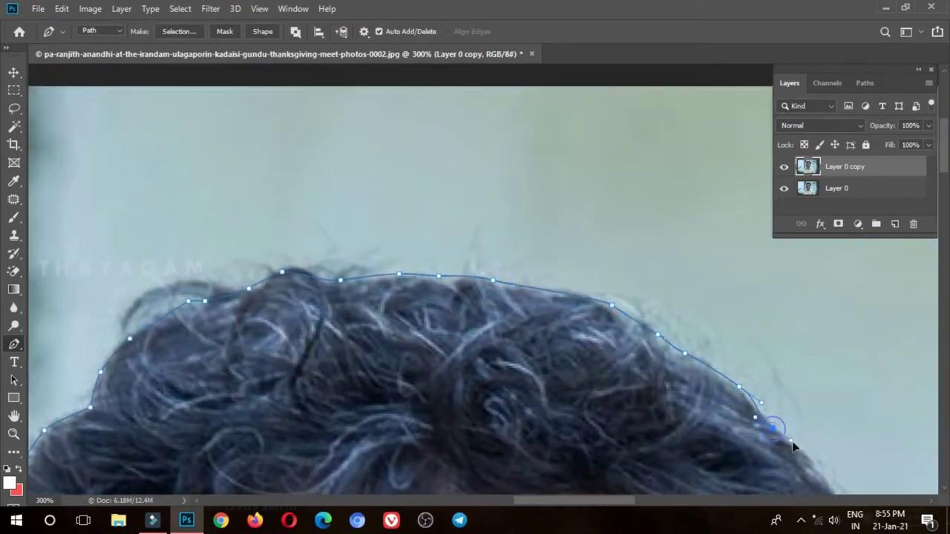
drag(792, 445, 382, 195)
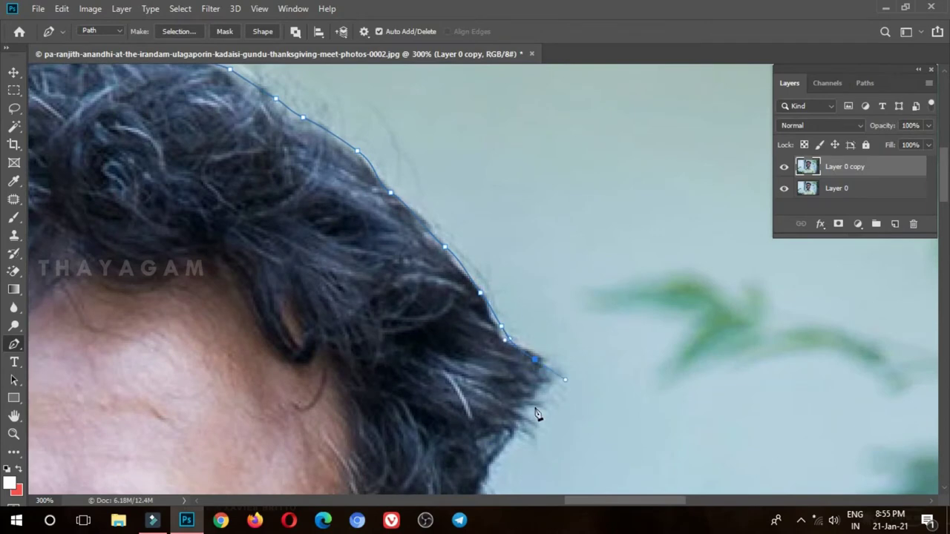
drag(463, 481, 472, 275)
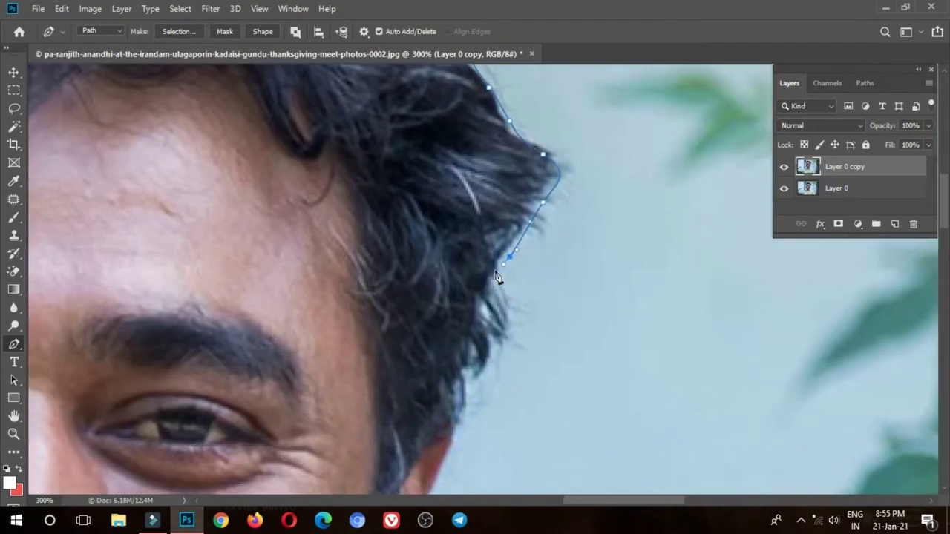
click(431, 491)
drag(432, 447, 476, 296)
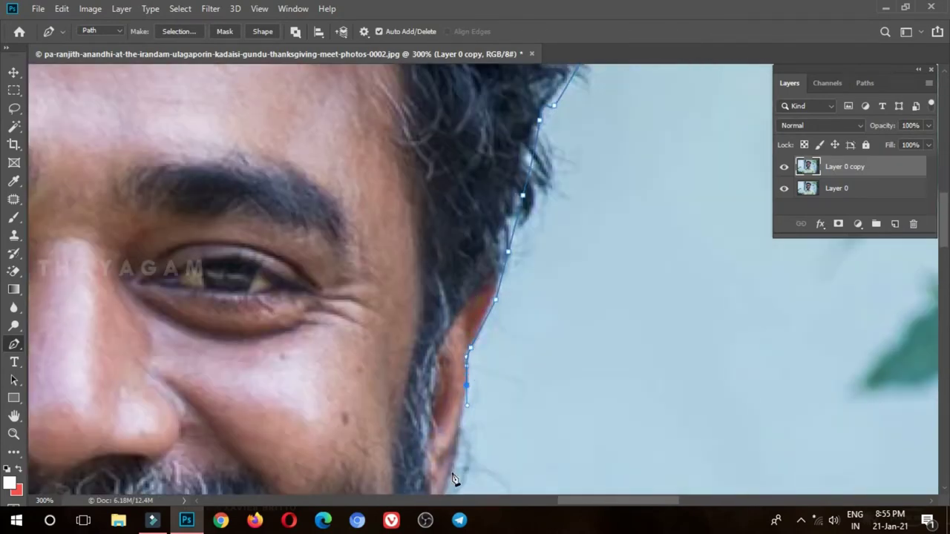
click(452, 476)
Continue the outline down the ear, cheek and beard to the beard's bottom.
scroll(450, 415, down, 2)
scroll(441, 466, right, 1)
scroll(440, 467, down, 3)
click(397, 383)
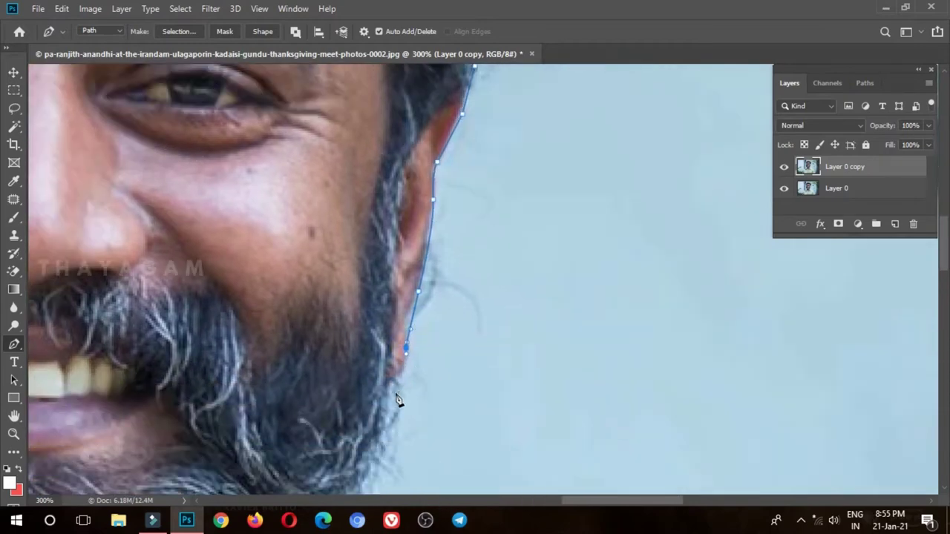
click(386, 443)
scroll(382, 460, down, 3)
click(344, 435)
scroll(342, 443, down, 2)
click(312, 410)
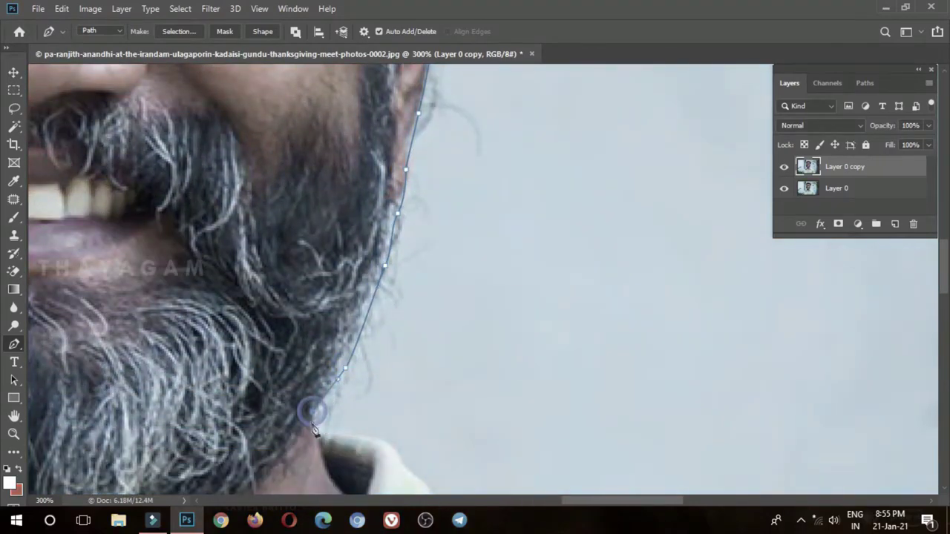
Trace anchors along the collar and onto the shoulder edge.
scroll(482, 475, right, 2)
scroll(483, 475, down, 5)
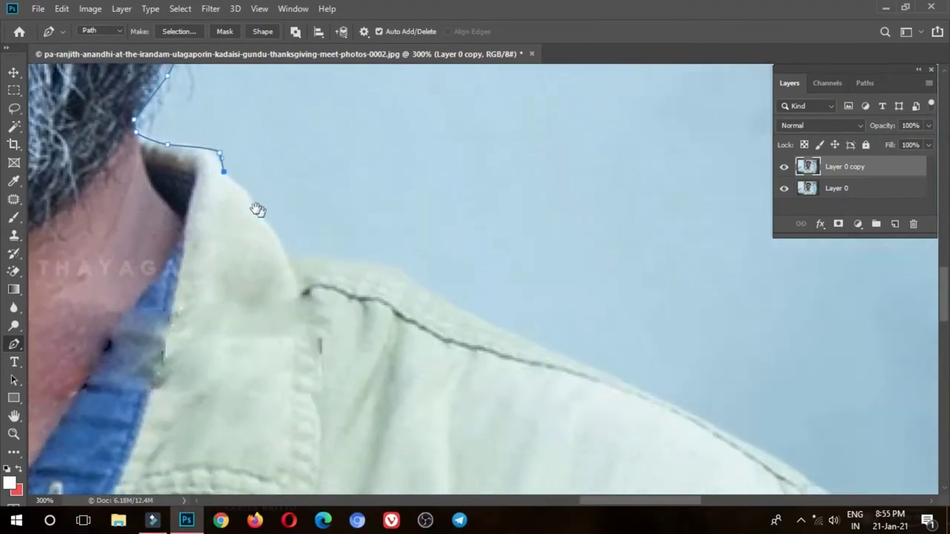
click(232, 165)
click(258, 200)
click(355, 225)
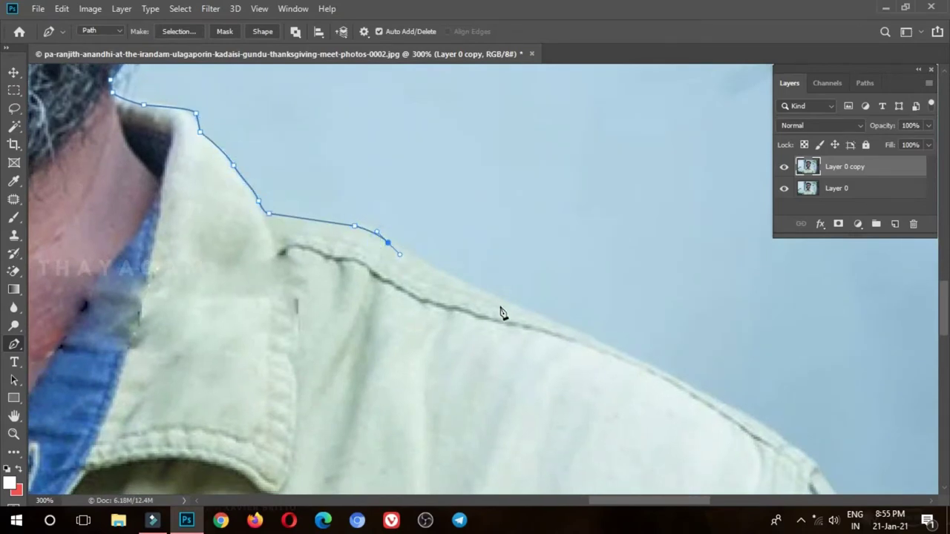
click(554, 317)
Run the path down the shirt edge to the bottom and zoom out.
scroll(661, 378, right, 5)
scroll(662, 378, down, 3)
drag(381, 229, 423, 248)
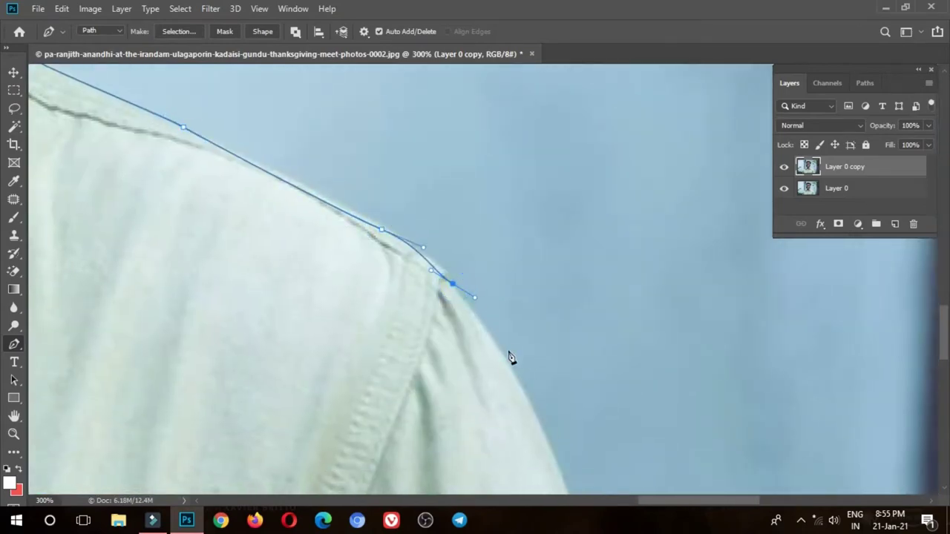
scroll(535, 400, down, 2)
click(573, 429)
click(605, 472)
scroll(609, 475, down, 4)
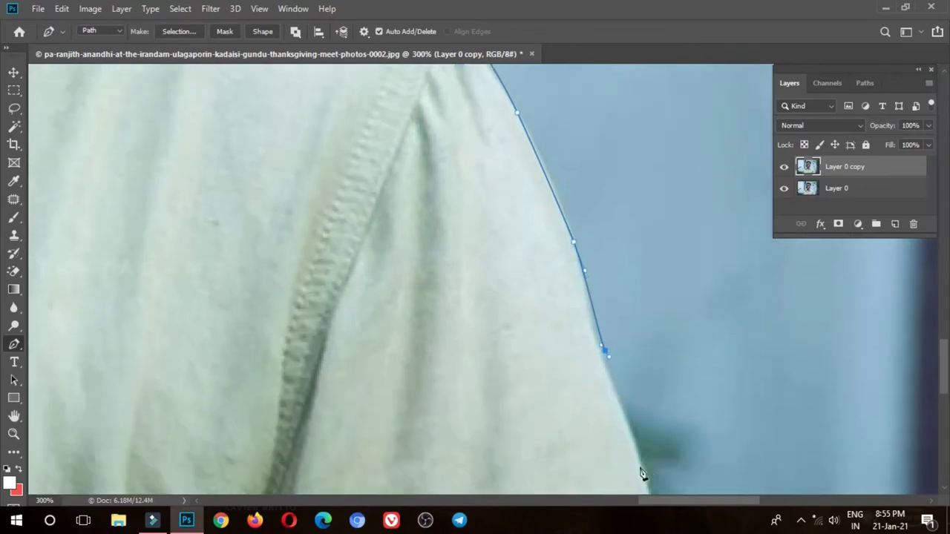
click(644, 486)
scroll(645, 489, down, 2)
scroll(668, 486, down, 2)
scroll(668, 486, left, 1)
scroll(683, 475, up, 1)
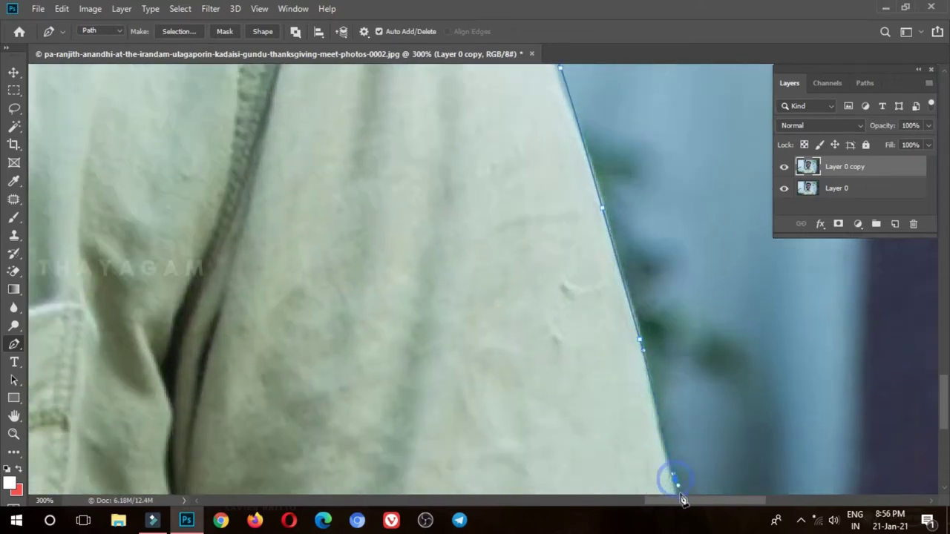
scroll(672, 475, down, 3)
key(ctrl+minus)
key(ctrl+minus)
key(ctrl+minus)
key(ctrl+minus)
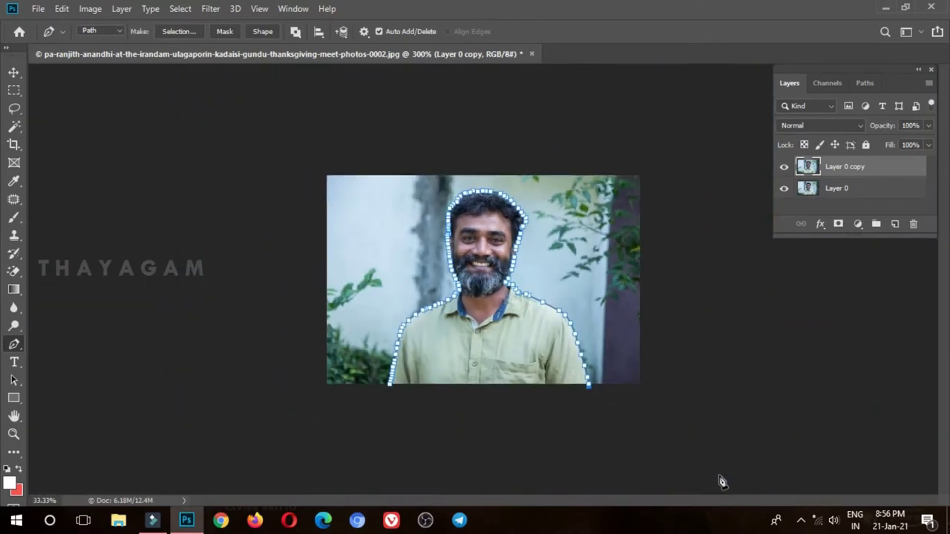
Close the outline path, load it as a selection, and pick the Background Eraser.
click(339, 445)
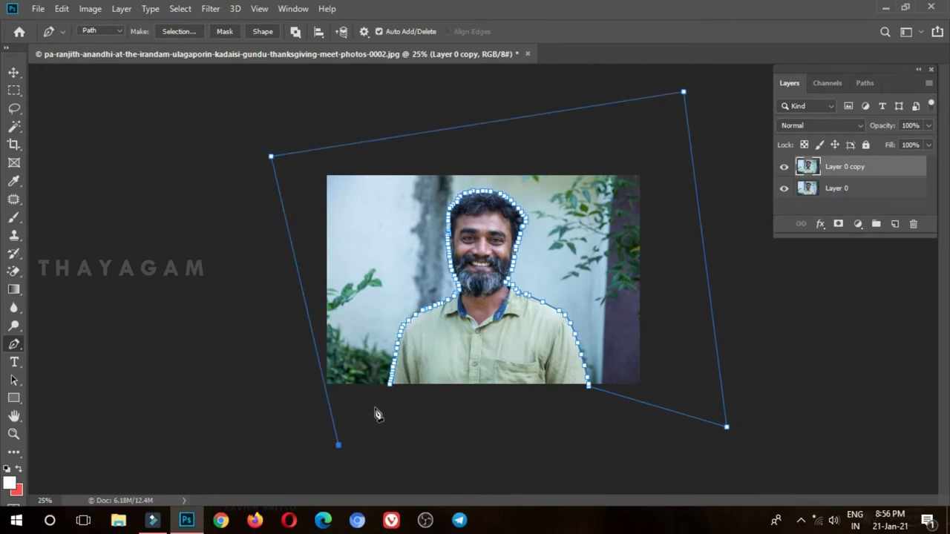
key(ctrl+Return)
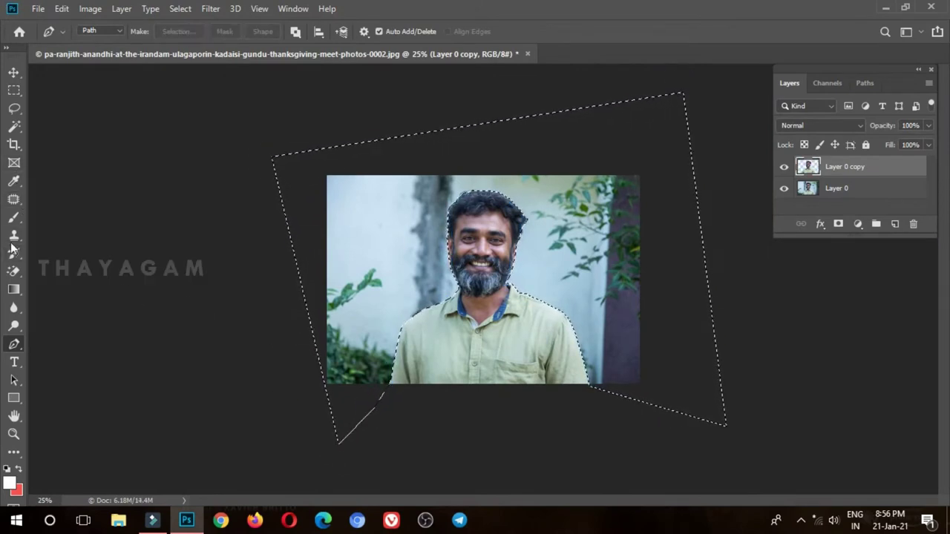
click(14, 271)
click(74, 285)
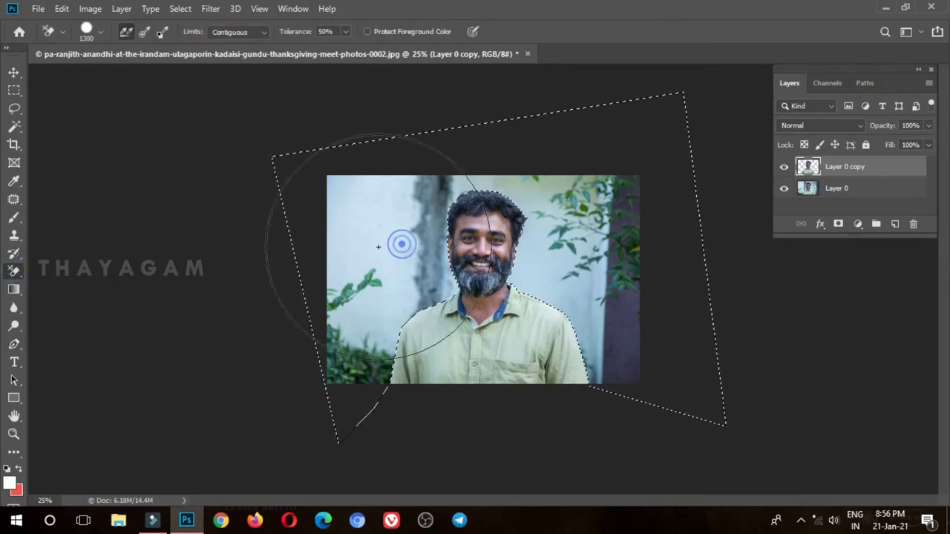
click(14, 271)
click(74, 282)
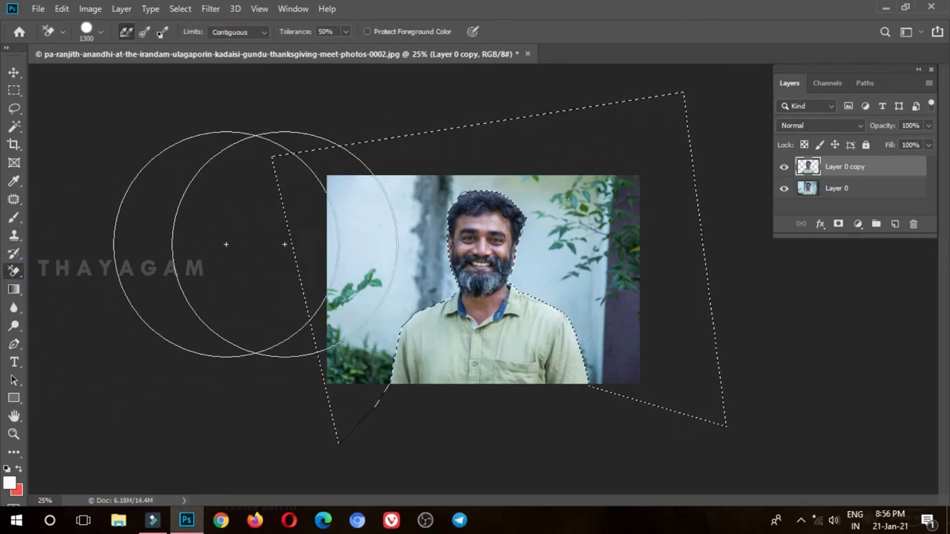
Try the Eraser and Magic Eraser, settling on the Background Eraser to erase the background.
click(13, 271)
click(75, 271)
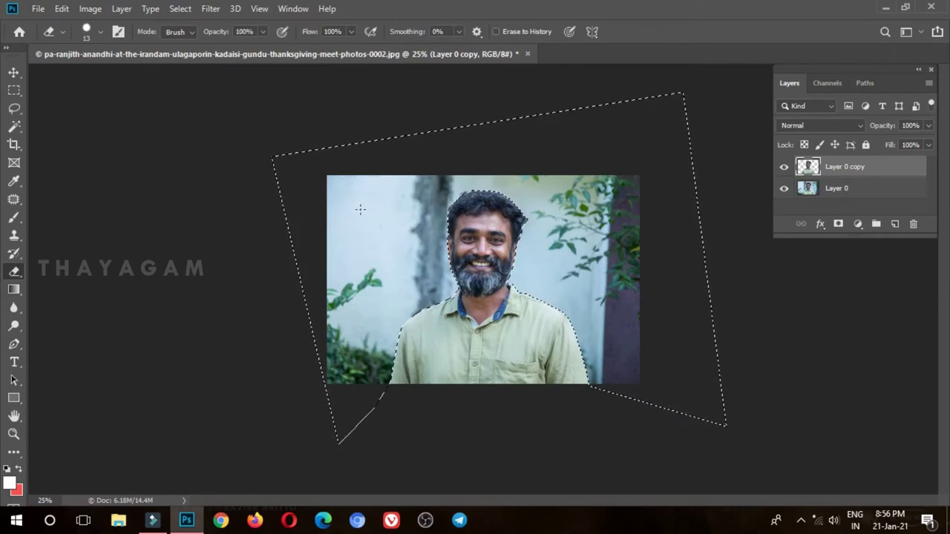
click(13, 271)
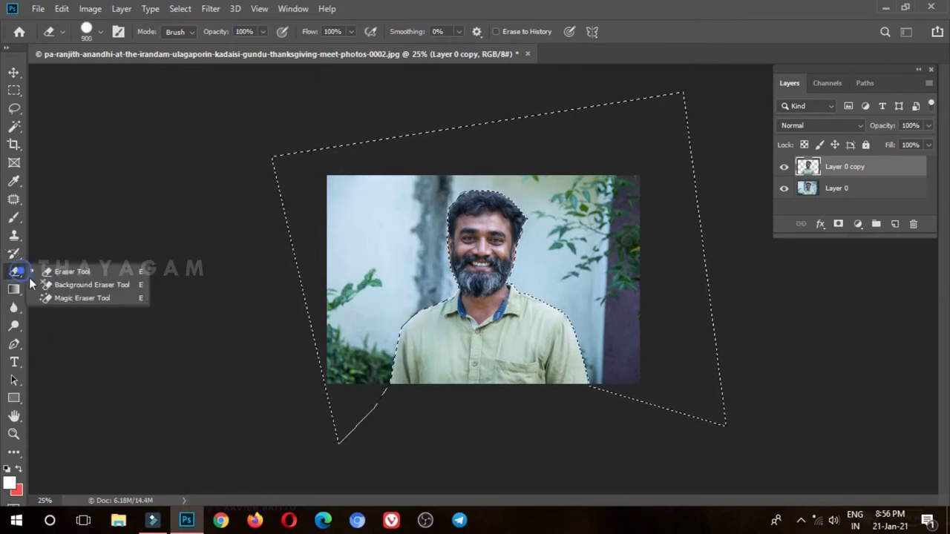
click(74, 284)
click(14, 271)
click(74, 295)
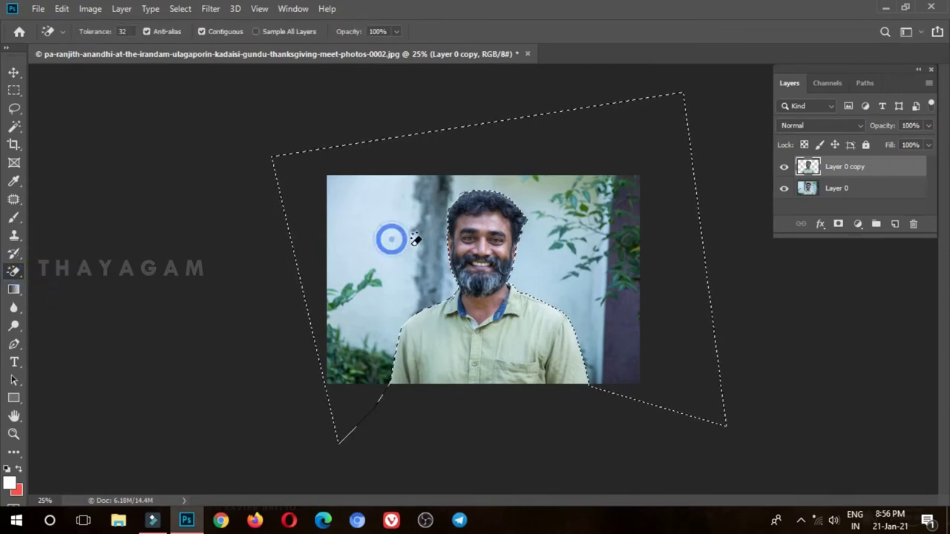
key(ctrl+plus)
key(ctrl+plus)
key(ctrl+plus)
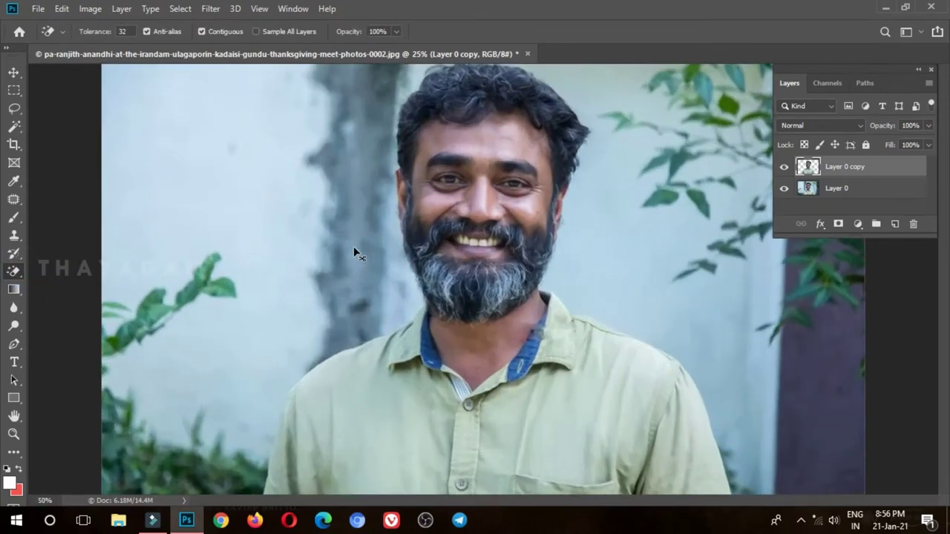
click(20, 274)
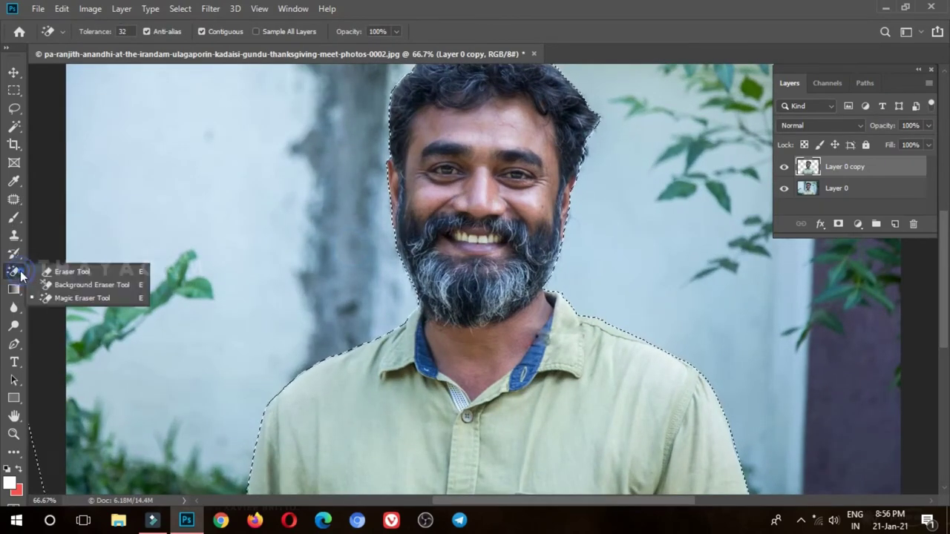
click(80, 284)
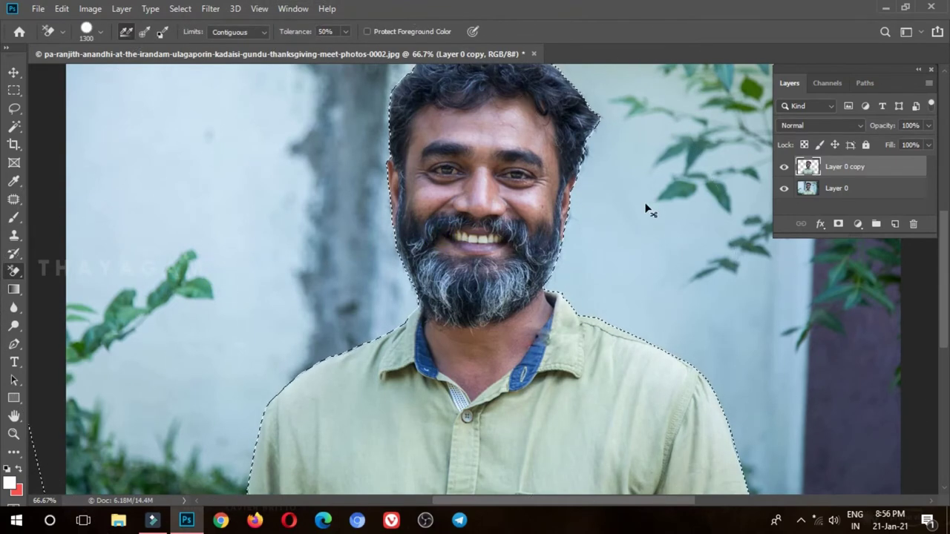
key(ctrl+minus)
Hide Layer 0, deselect, and toggle Layer 0 to compare the cutout.
click(783, 189)
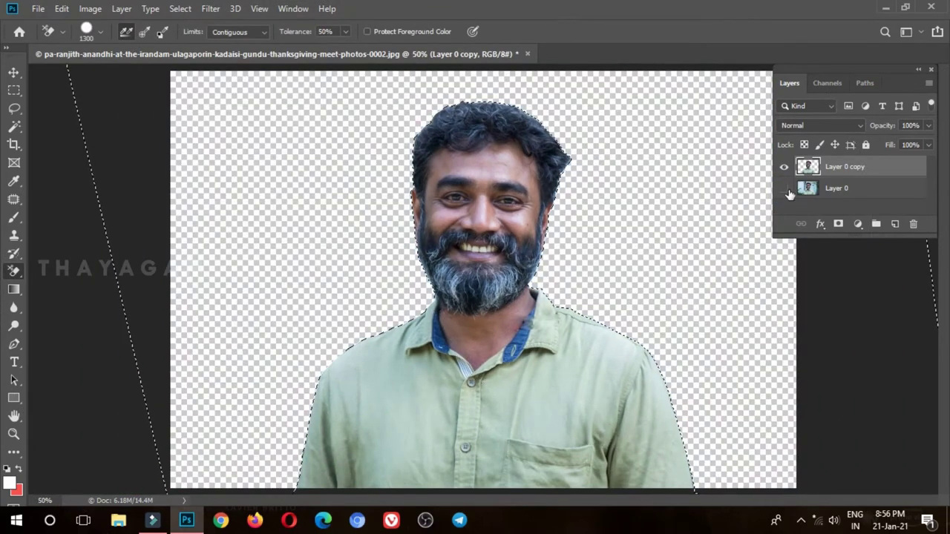
key(ctrl+d)
key(ctrl+minus)
key(ctrl+plus)
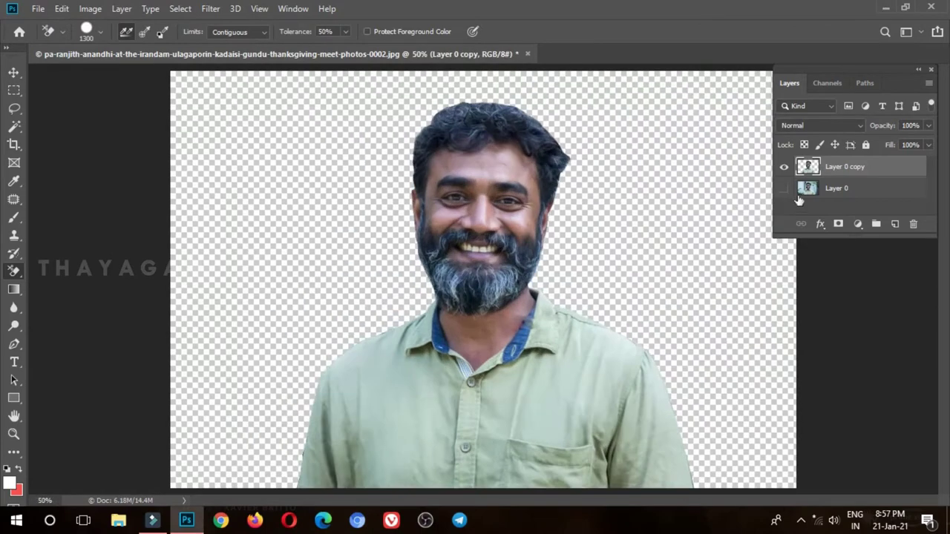
click(783, 189)
click(783, 188)
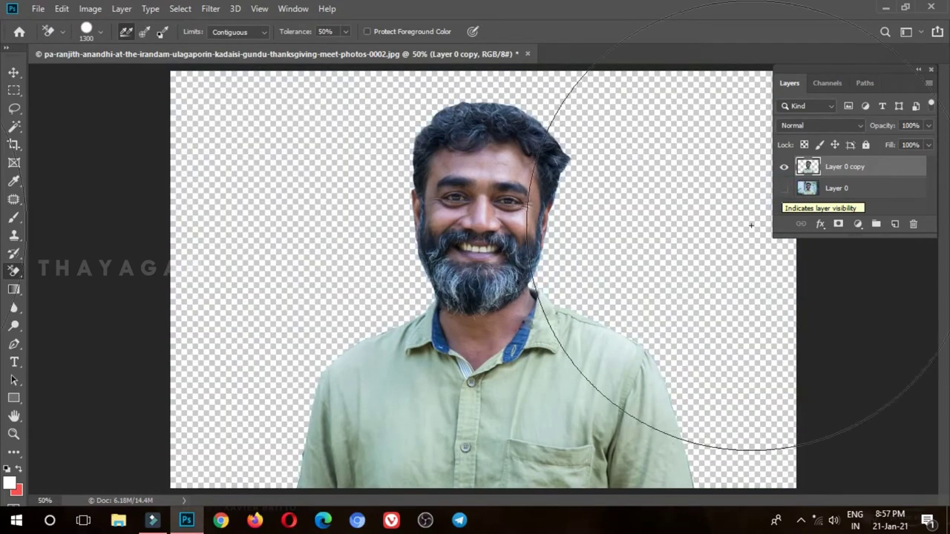
Show Layer 0 again and apply Brightness 34, Contrast 40 to the portrait.
click(784, 189)
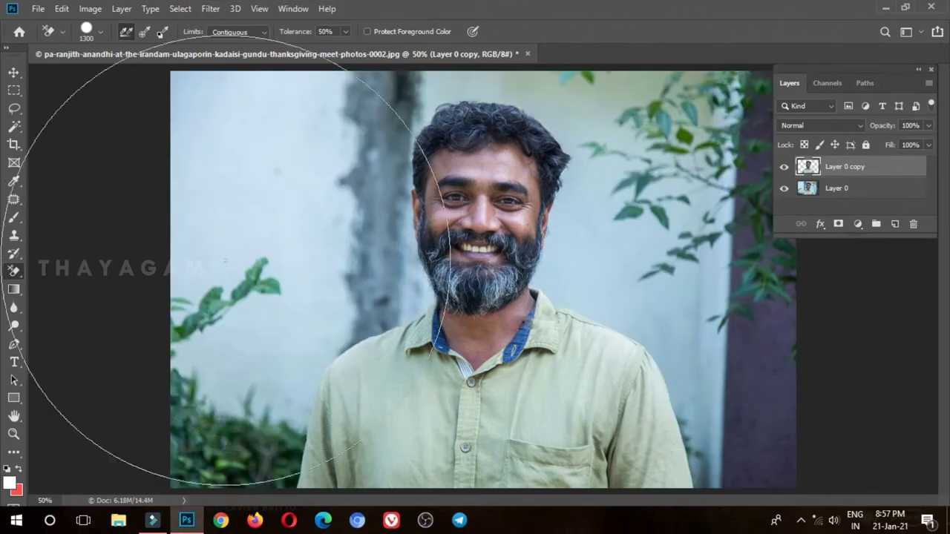
click(13, 344)
key(ctrl+plus)
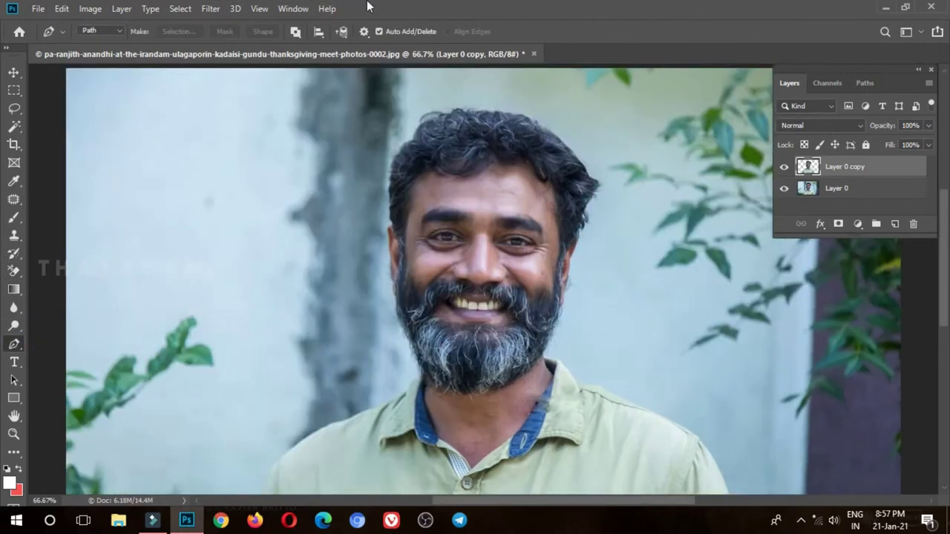
click(90, 8)
click(265, 46)
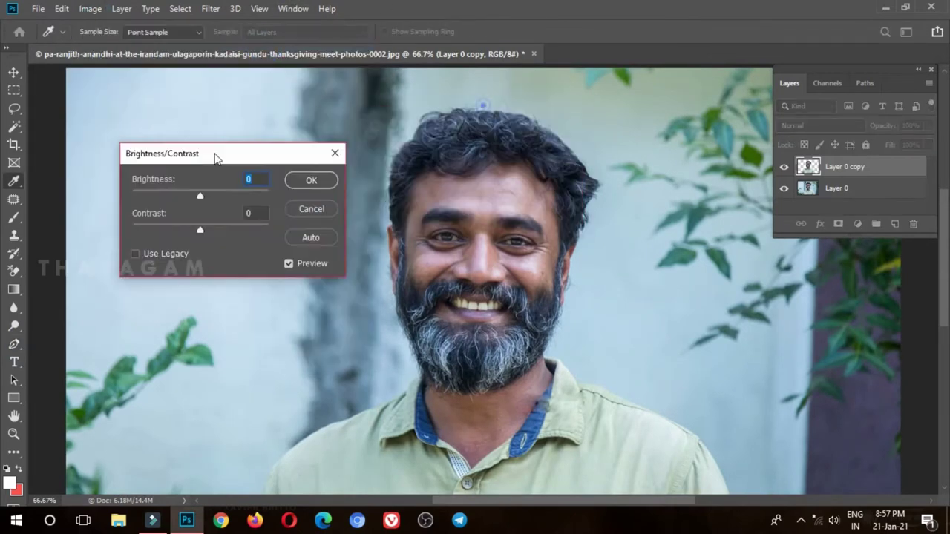
drag(161, 236, 195, 236)
drag(167, 200, 184, 201)
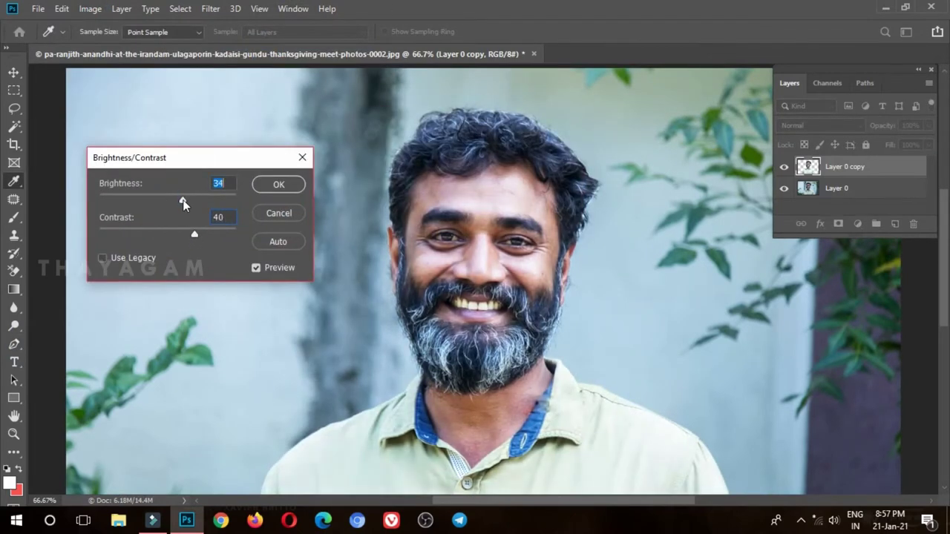
click(278, 185)
Apply Levels, lifting the black output level and slightly darkening the midtones.
key(ctrl+l)
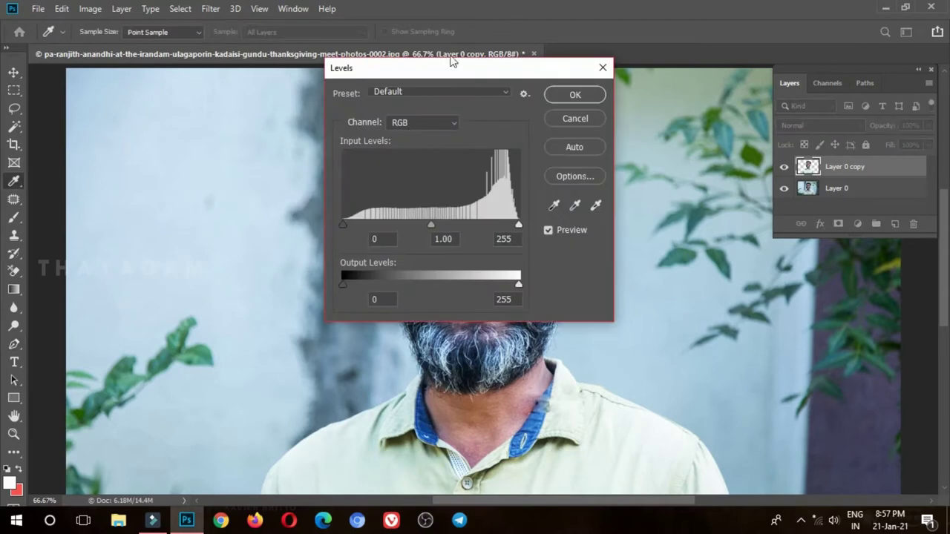
mouse_move(450, 62)
mouse_down()
mouse_move(794, 207)
mouse_move(736, 207)
mouse_up()
mouse_move(645, 430)
mouse_down()
mouse_move(731, 426)
mouse_move(659, 418)
mouse_up()
drag(637, 366, 648, 368)
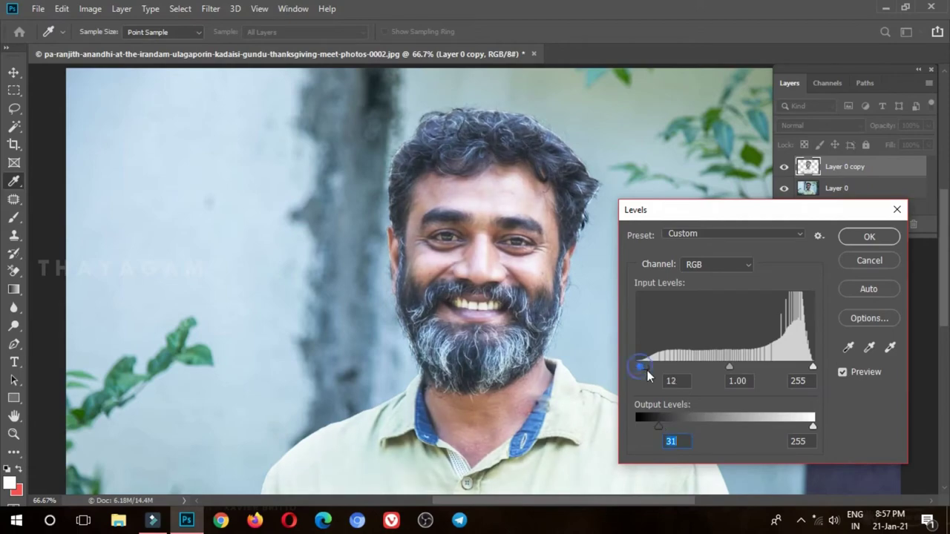
mouse_move(733, 364)
mouse_down()
mouse_move(723, 372)
mouse_move(742, 368)
mouse_up()
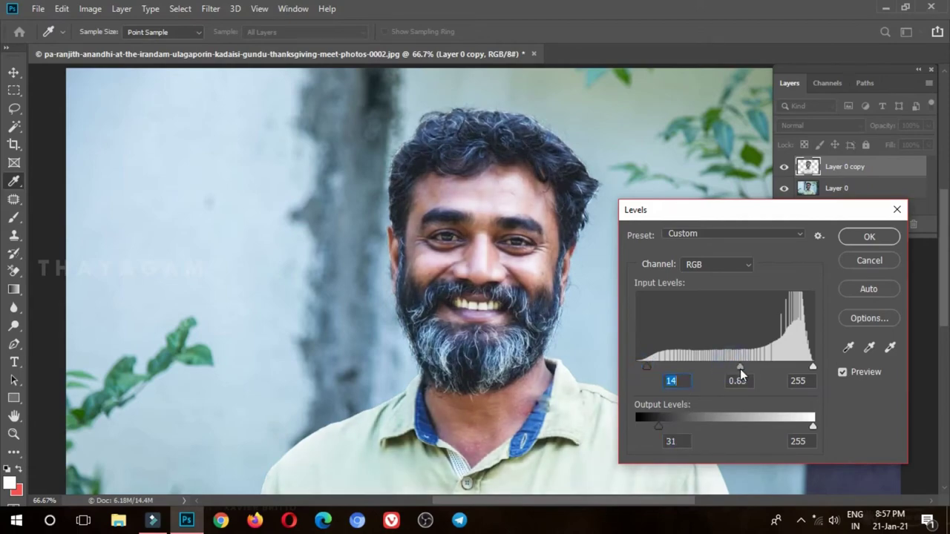
click(869, 236)
Zoom in on the nose and start a pen path around the left nostril and underside.
key(p)
key(ctrl+plus)
key(ctrl+plus)
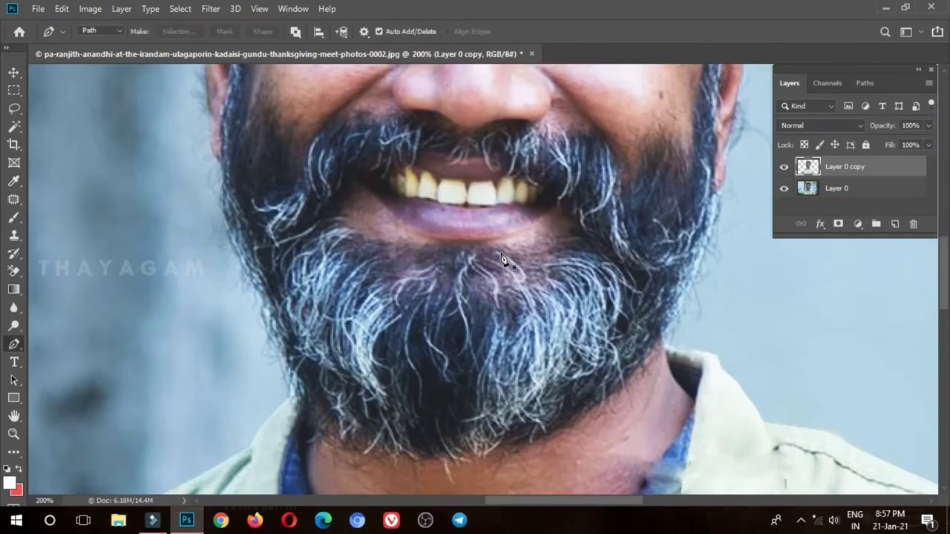
scroll(502, 245, up, 3)
key(ctrl+plus)
key(ctrl+plus)
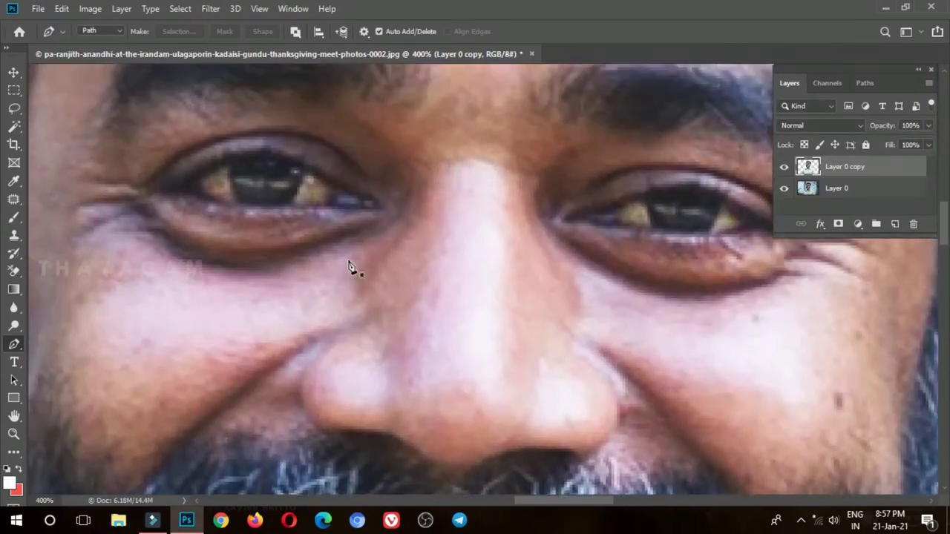
click(344, 330)
drag(319, 355, 314, 367)
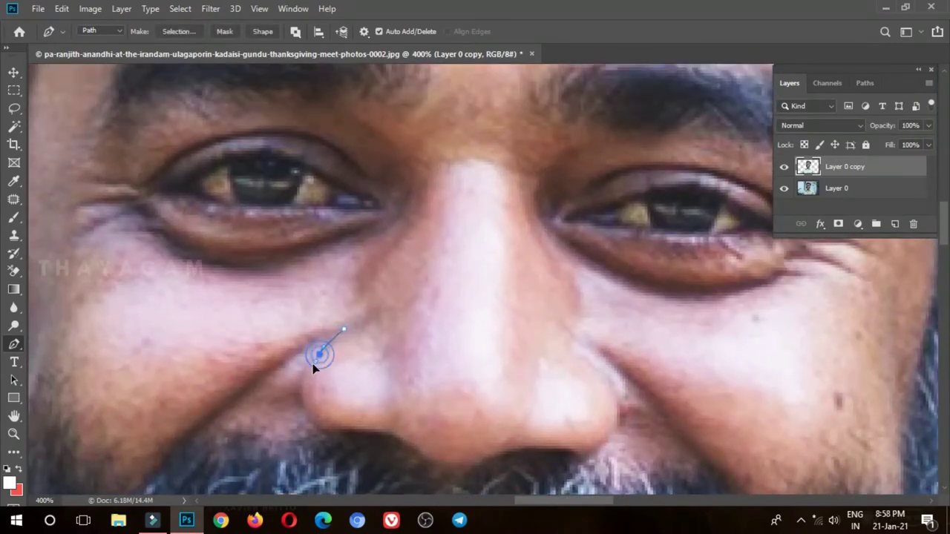
click(361, 432)
drag(389, 433, 399, 434)
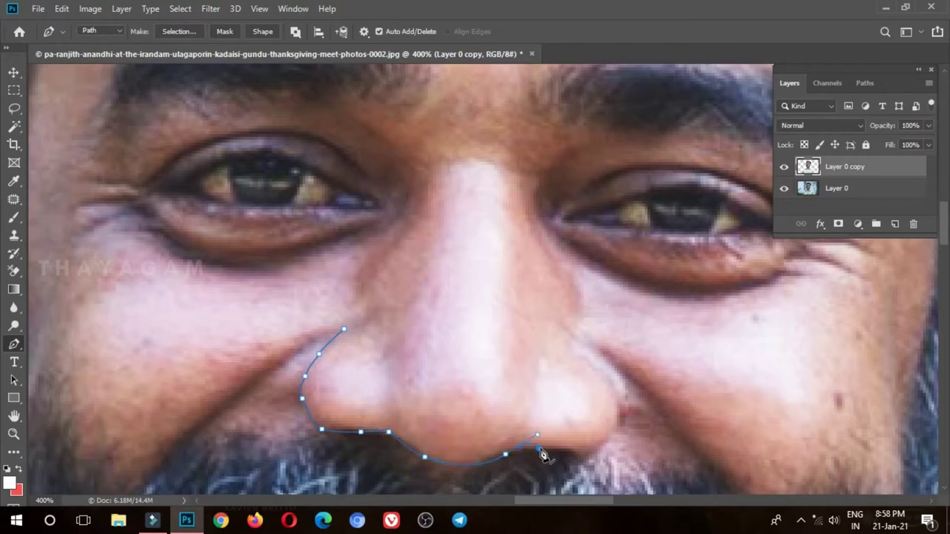
Trace the right nostril and side, close the path, and load it as a selection.
drag(526, 449, 550, 456)
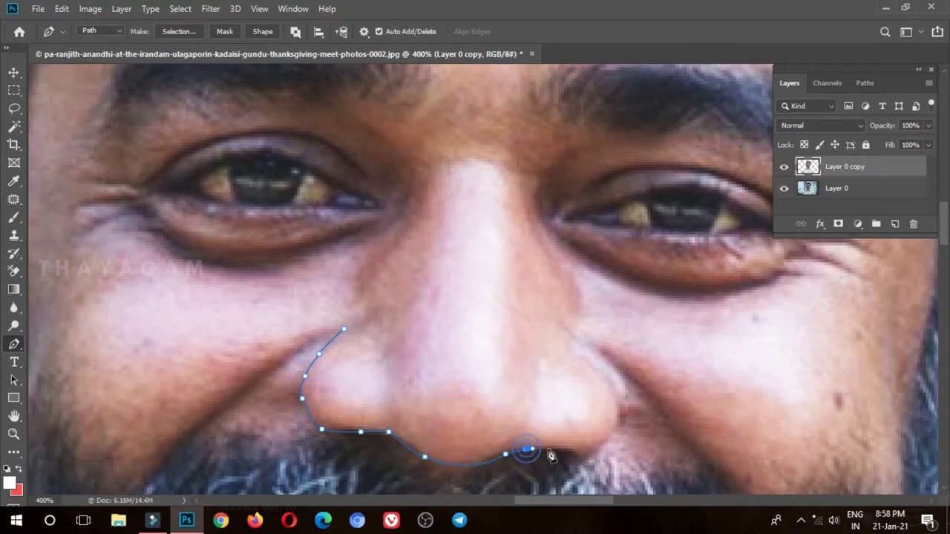
click(619, 389)
drag(563, 327, 542, 301)
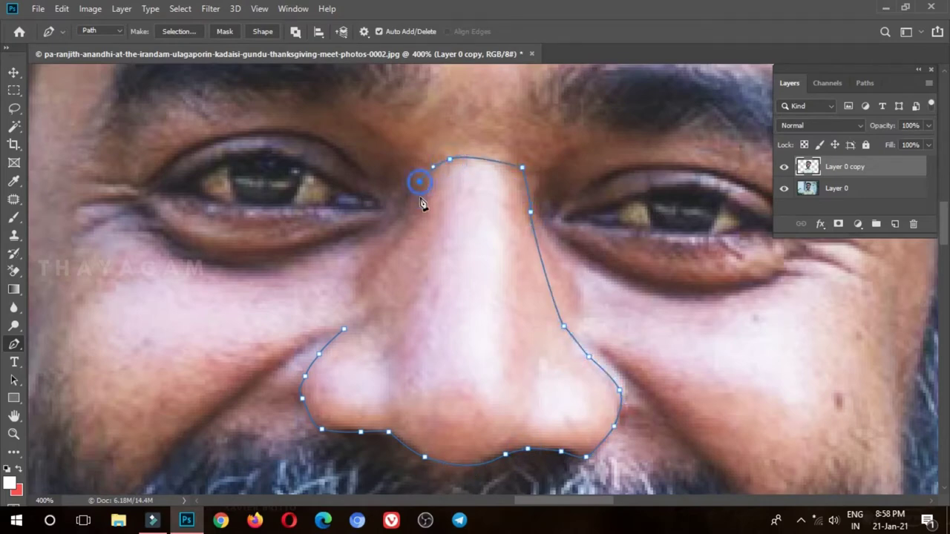
click(349, 330)
key(ctrl+Return)
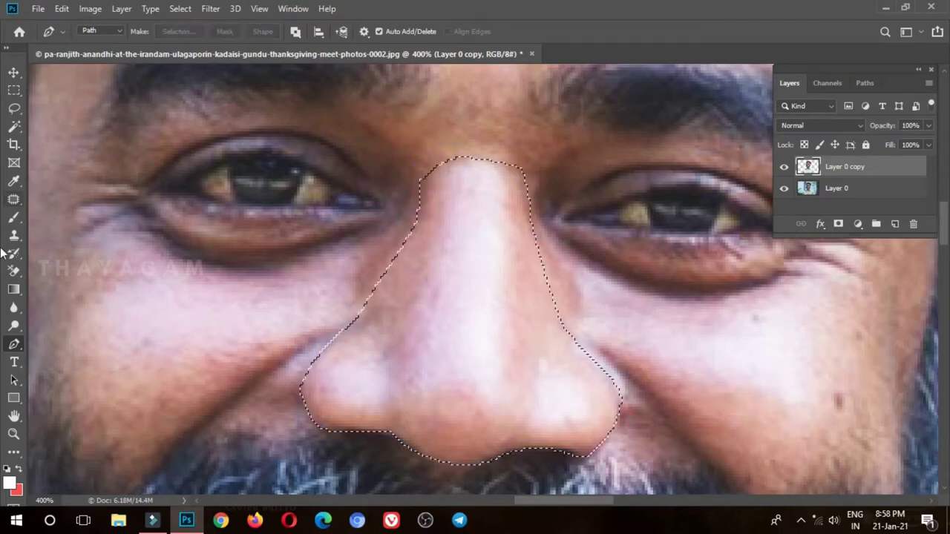
right_click(13, 307)
Smudge the nose smooth with a smaller brush, covering the nostrils, nose bottom and bridge.
click(59, 336)
key(bracketleft)
key(bracketleft)
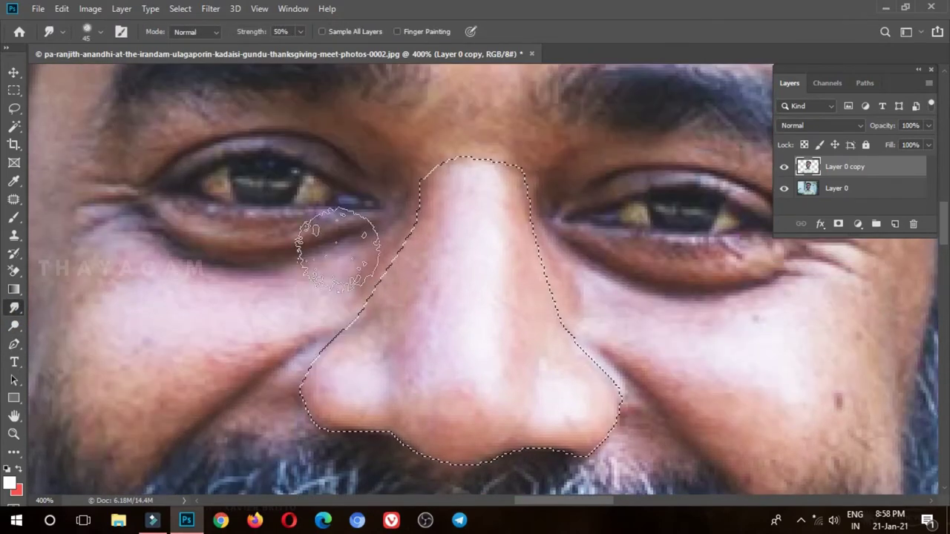
mouse_move(338, 362)
mouse_down()
mouse_move(342, 371)
mouse_move(314, 403)
mouse_up()
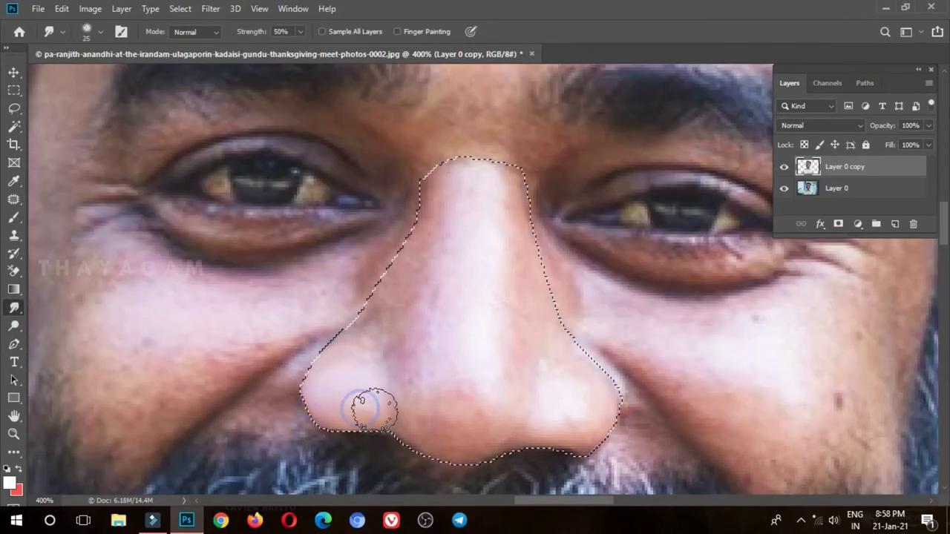
mouse_move(418, 390)
mouse_down()
mouse_move(453, 445)
mouse_move(515, 423)
mouse_up()
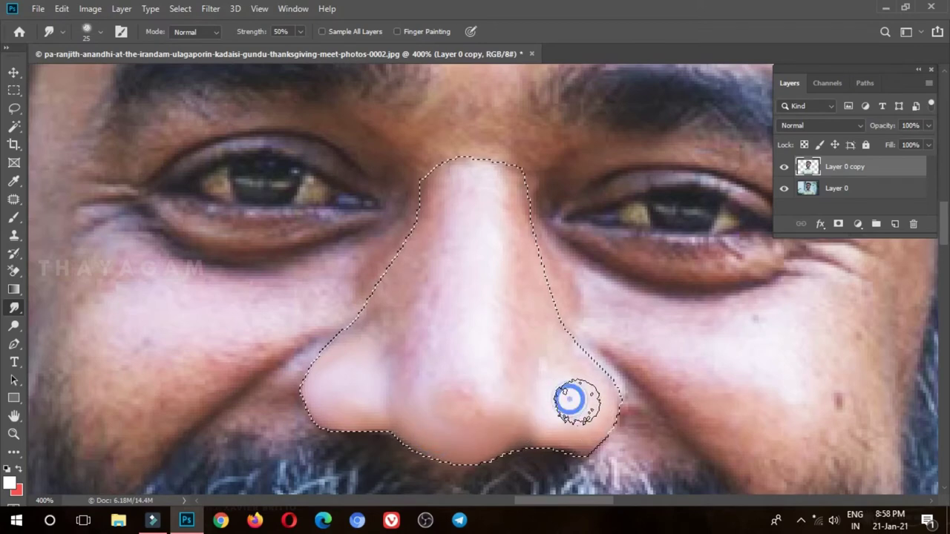
mouse_move(569, 396)
mouse_down()
mouse_move(609, 394)
mouse_move(562, 440)
mouse_move(509, 375)
mouse_move(532, 300)
mouse_up()
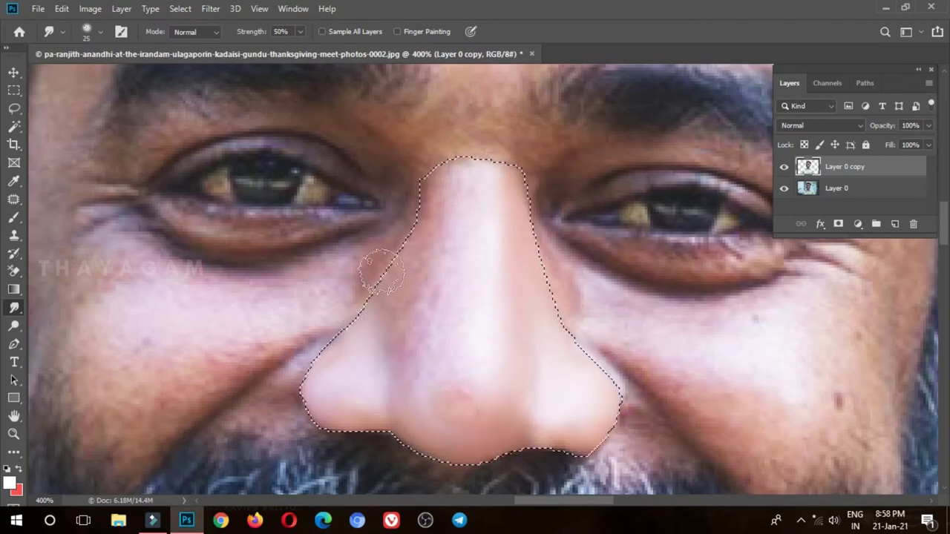
mouse_move(410, 335)
mouse_down()
mouse_move(408, 254)
mouse_move(417, 382)
mouse_move(435, 381)
mouse_move(475, 166)
mouse_move(445, 415)
mouse_move(454, 388)
mouse_up()
Lighten the nose and paint a soft pink tint over it, then deselect it.
click(14, 325)
click(14, 307)
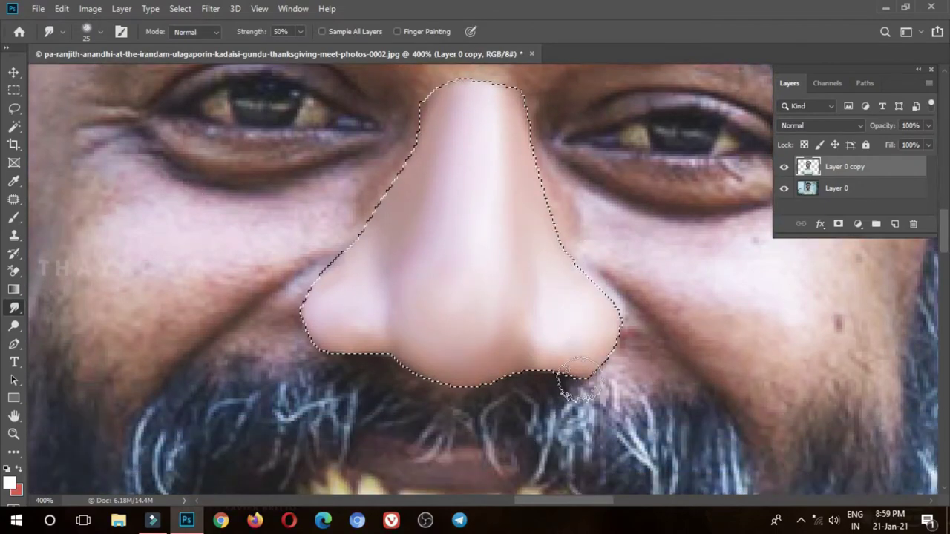
key(ctrl+d)
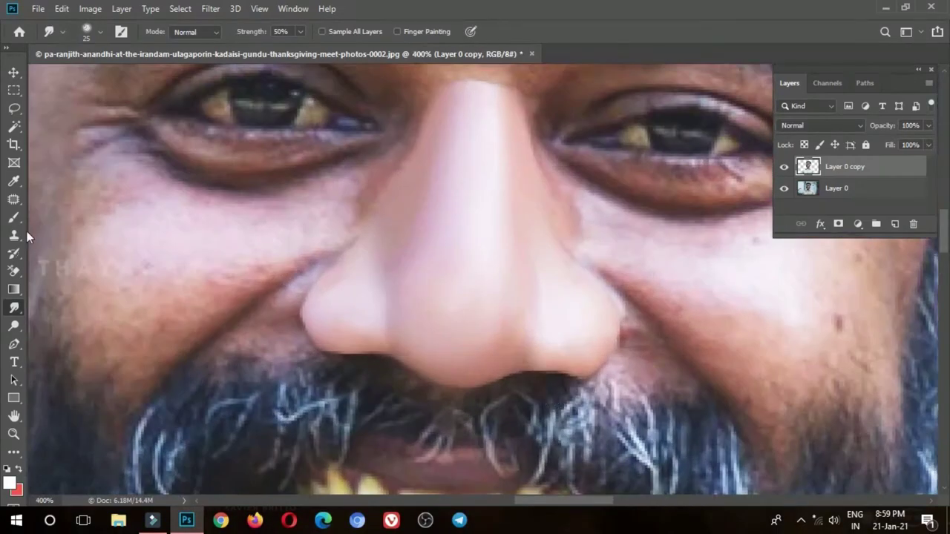
key(ctrl+shift+d)
click(14, 217)
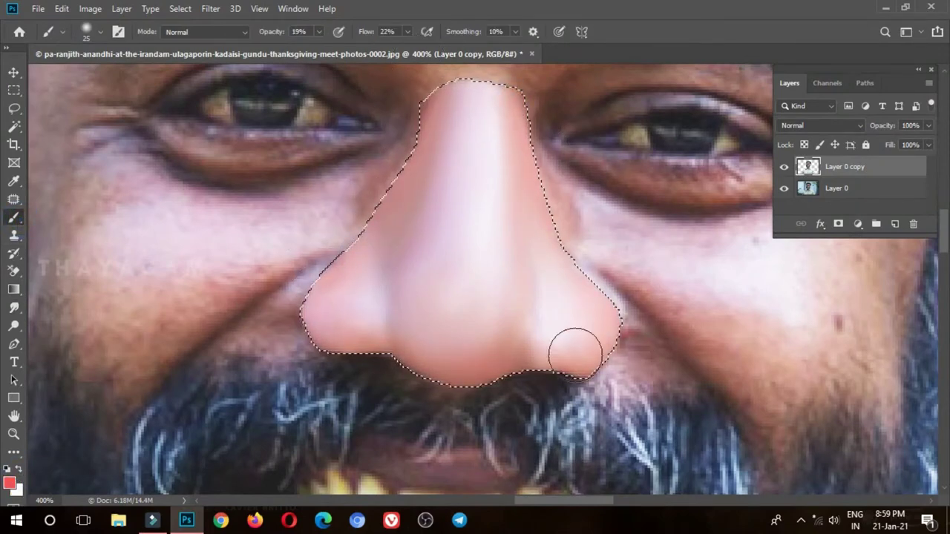
key(ctrl+d)
key(p)
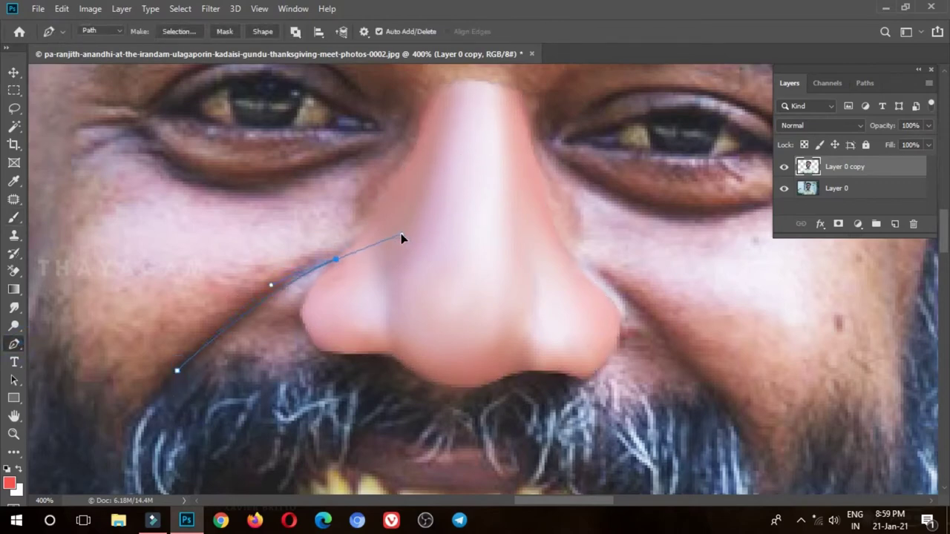
Outline the left cheek with a pen path, select it, and smudge it smooth.
click(358, 236)
drag(243, 193, 208, 199)
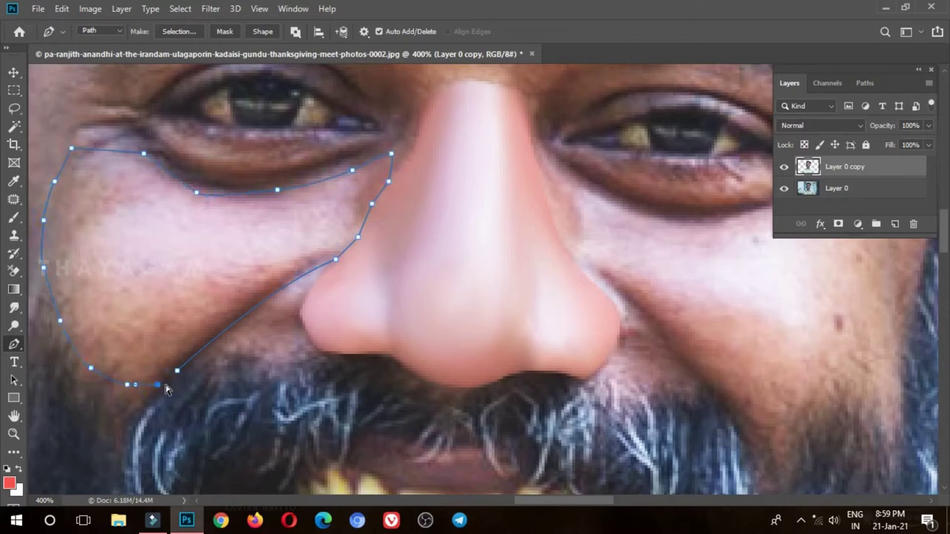
key(ctrl+Return)
key(r)
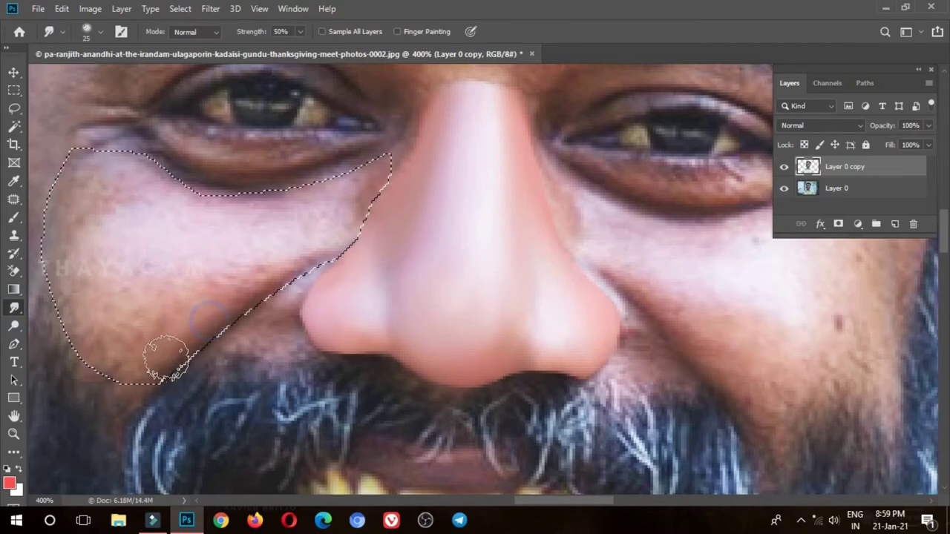
mouse_move(166, 360)
mouse_down()
mouse_move(322, 212)
mouse_move(362, 202)
mouse_move(322, 205)
mouse_move(99, 173)
mouse_move(51, 201)
mouse_move(102, 227)
mouse_up()
scroll(148, 252, up, 2)
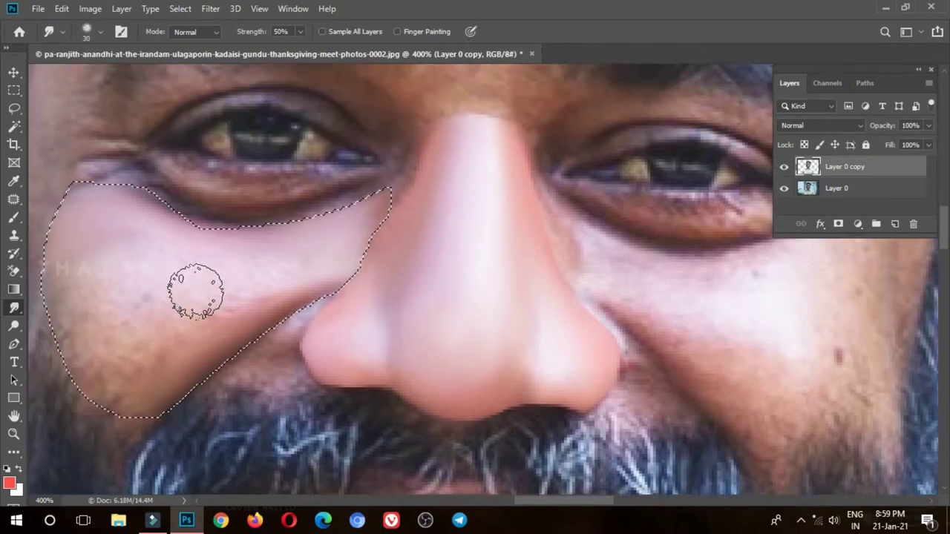
key(])
mouse_move(331, 253)
mouse_down()
mouse_move(70, 244)
mouse_move(57, 322)
mouse_move(111, 395)
mouse_move(141, 322)
mouse_move(123, 308)
mouse_move(229, 311)
mouse_up()
mouse_move(134, 389)
mouse_down()
mouse_move(64, 191)
mouse_move(200, 259)
mouse_move(329, 240)
mouse_move(396, 211)
mouse_move(166, 275)
mouse_up()
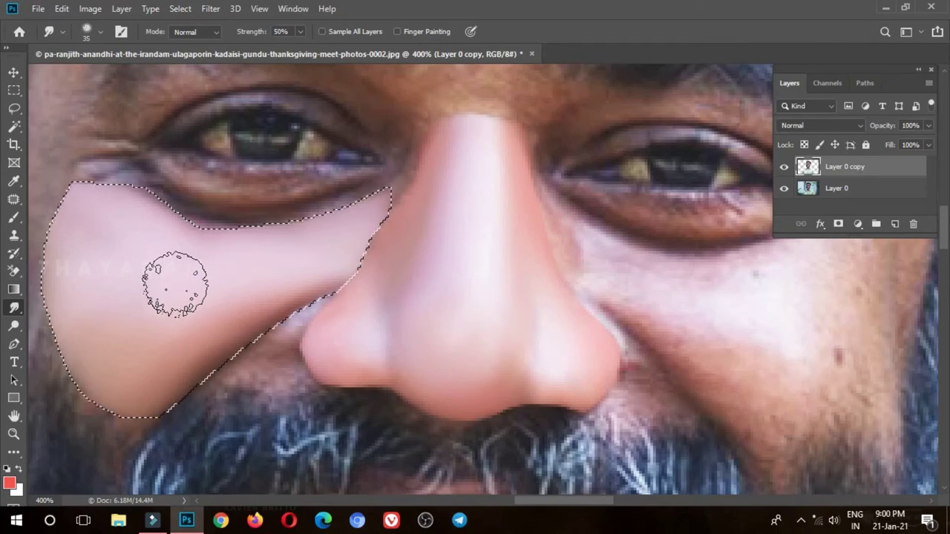
Brush a light pink tint over the left cheek selection, then deselect it.
key(ctrl+d)
key(ctrl+minus)
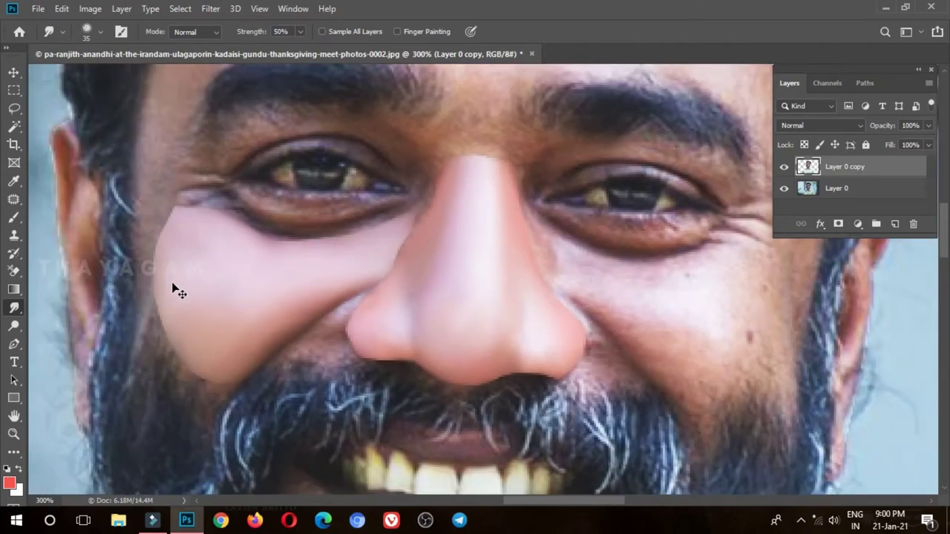
key(ctrl+minus)
key(ctrl+minus)
key(ctrl+plus)
key(ctrl+plus)
key(ctrl+plus)
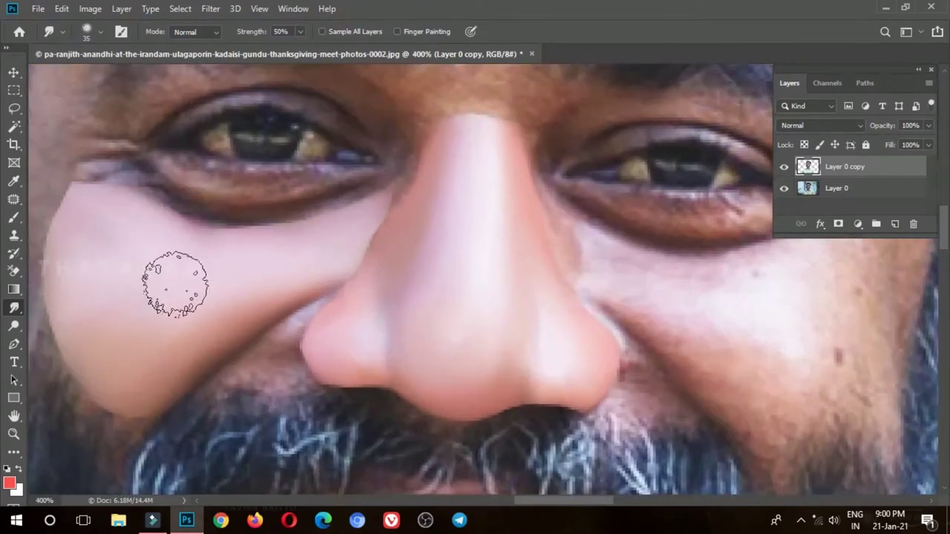
key(ctrl+shift+d)
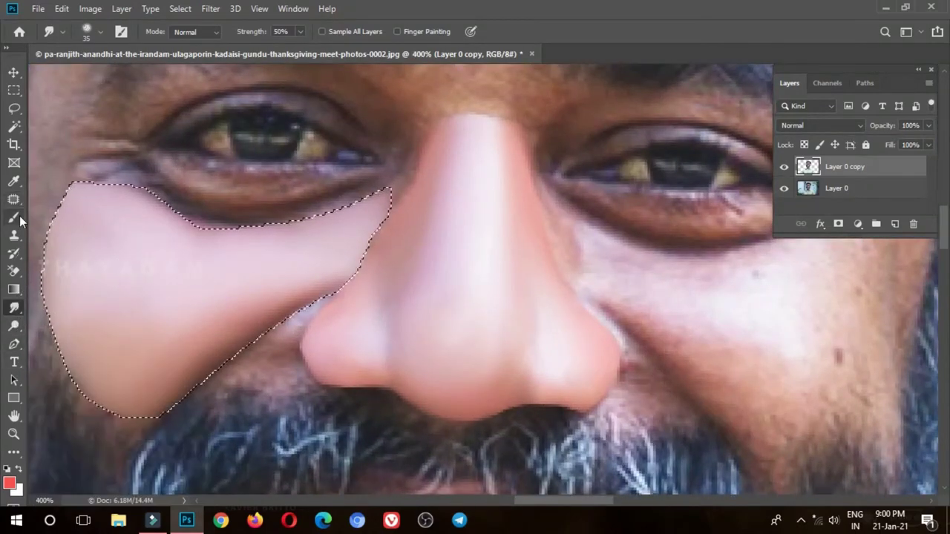
click(14, 217)
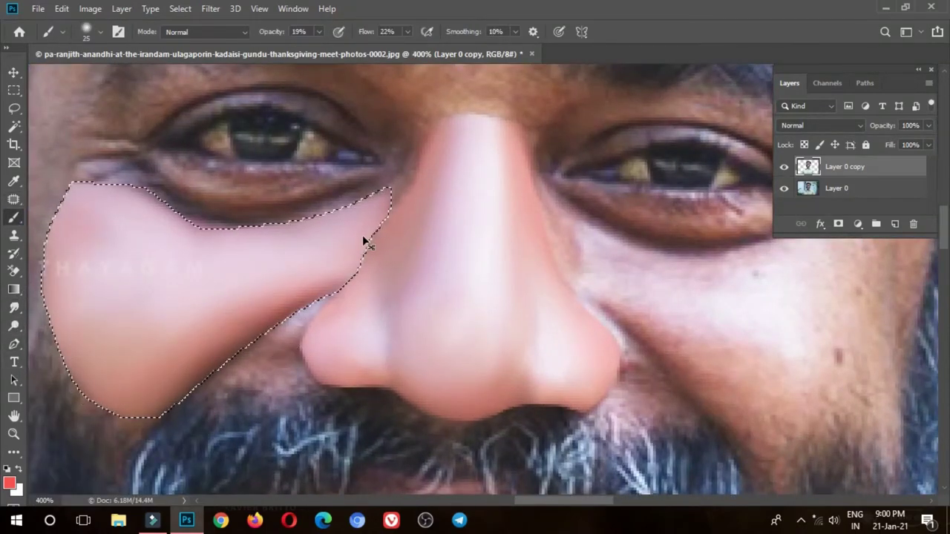
key(ctrl+d)
click(13, 344)
drag(495, 352, 344, 273)
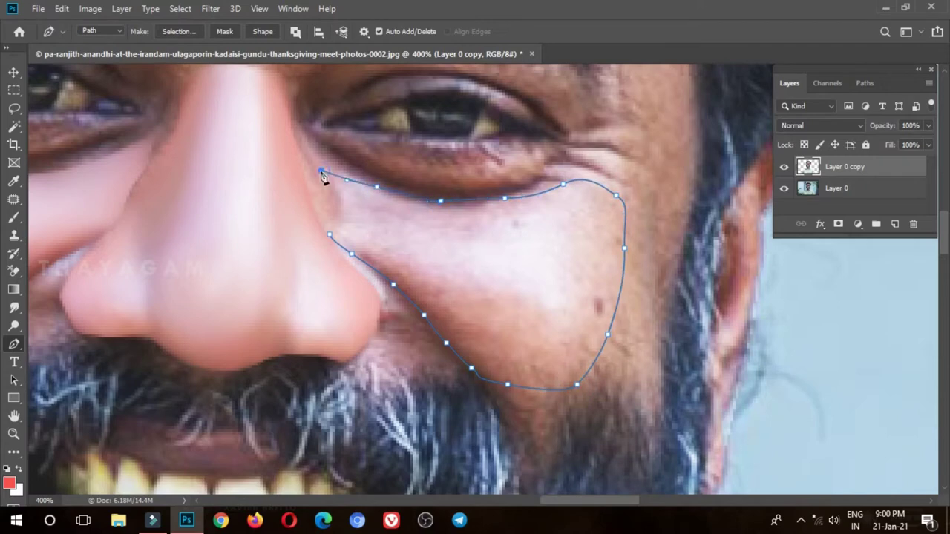
Select the right cheek path and smudge the cheek skin smooth.
key(ctrl+Return)
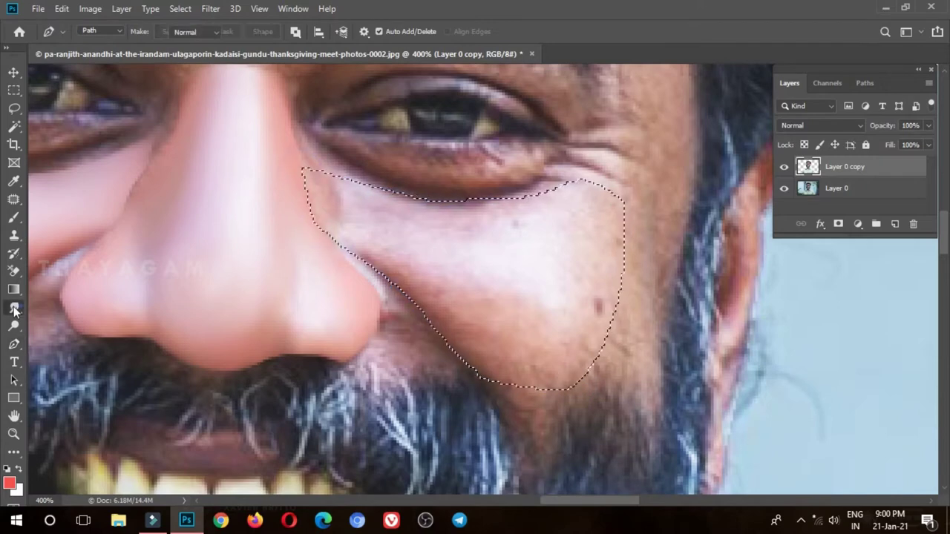
key(r)
mouse_move(378, 271)
mouse_down()
mouse_move(456, 350)
mouse_move(530, 371)
mouse_move(604, 339)
mouse_move(633, 262)
mouse_move(611, 212)
mouse_move(547, 191)
mouse_move(345, 191)
mouse_move(349, 235)
mouse_move(314, 195)
mouse_move(605, 297)
mouse_move(488, 314)
mouse_move(548, 340)
mouse_move(600, 233)
mouse_move(566, 218)
mouse_move(381, 212)
mouse_move(505, 303)
mouse_move(485, 216)
mouse_move(371, 208)
mouse_move(551, 312)
mouse_move(536, 314)
mouse_move(508, 294)
mouse_up()
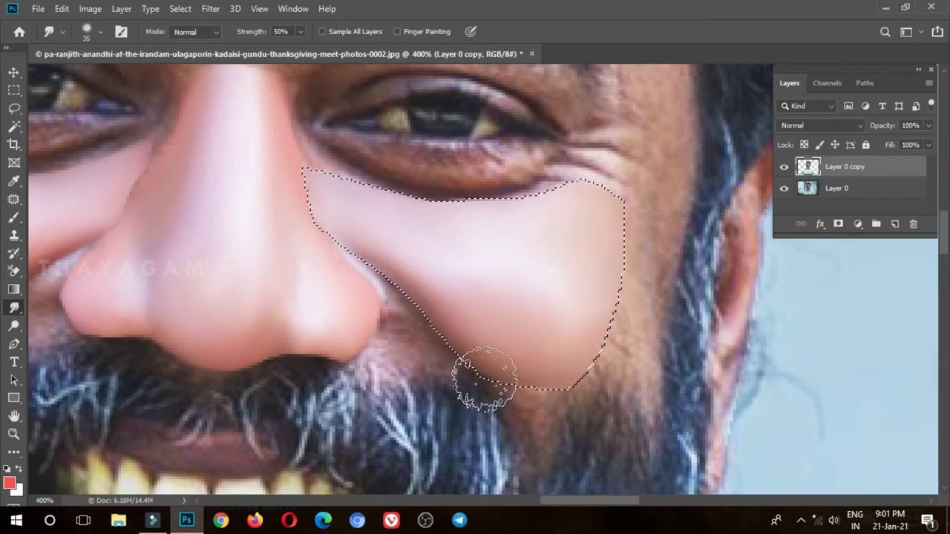
mouse_move(483, 378)
mouse_down()
mouse_move(414, 296)
mouse_move(335, 244)
mouse_move(589, 378)
mouse_move(562, 305)
mouse_up()
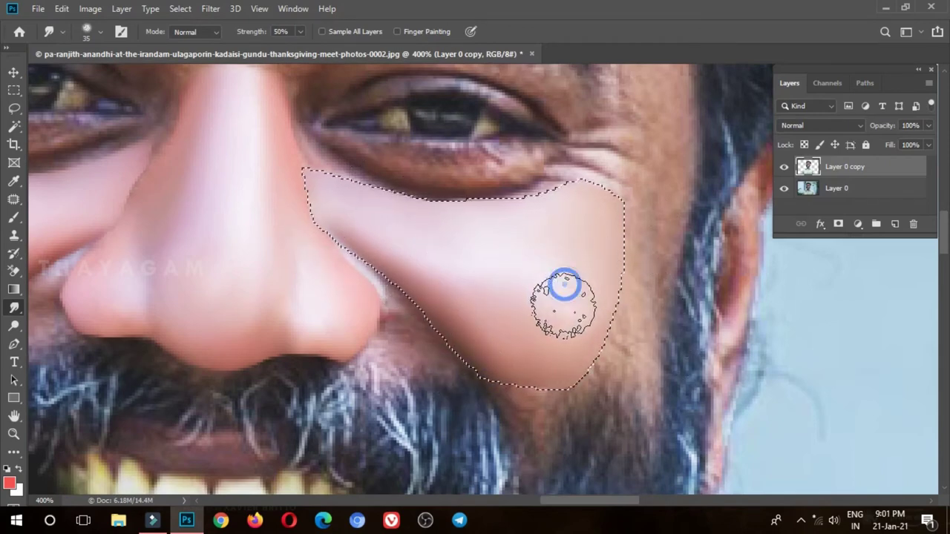
key(ctrl+d)
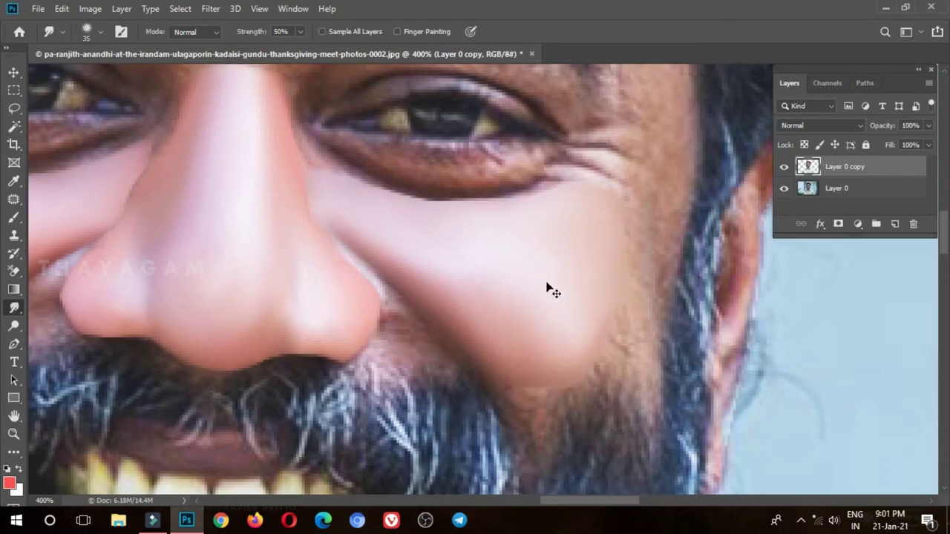
Reselect the right cheek and paint a soft pink tint over it.
scroll(546, 287, down, 3)
scroll(547, 275, up, 3)
scroll(437, 263, left, 5)
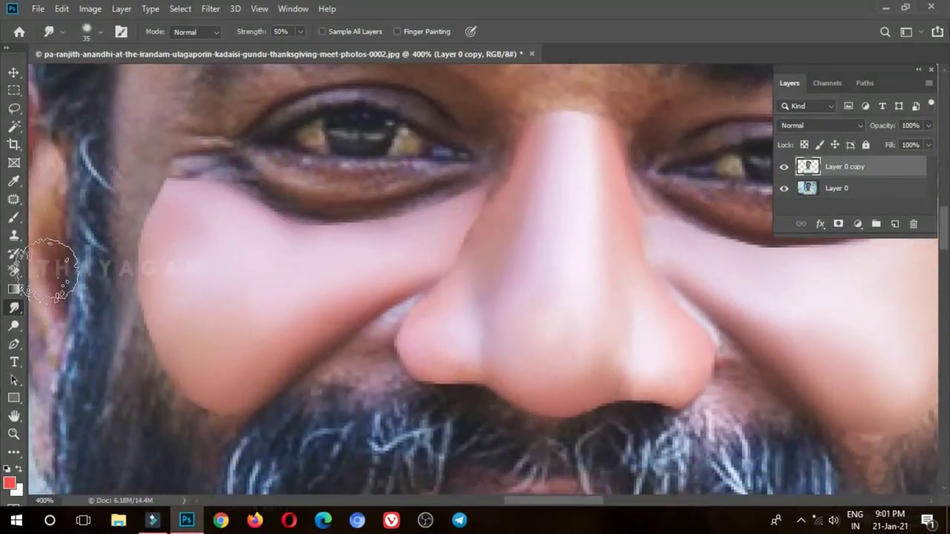
click(14, 345)
key(ctrl+Return)
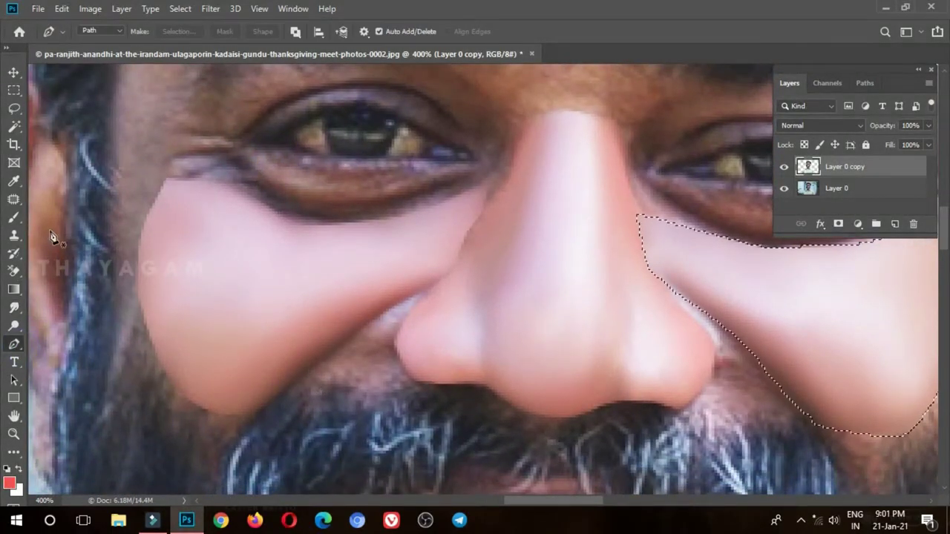
click(14, 217)
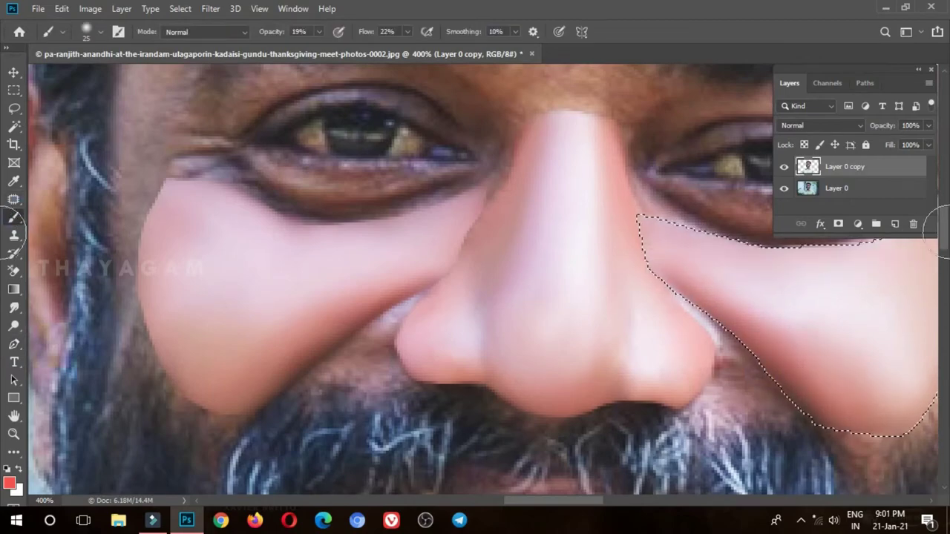
scroll(658, 392, down, 1)
scroll(658, 393, right, 5)
scroll(370, 377, left, 7)
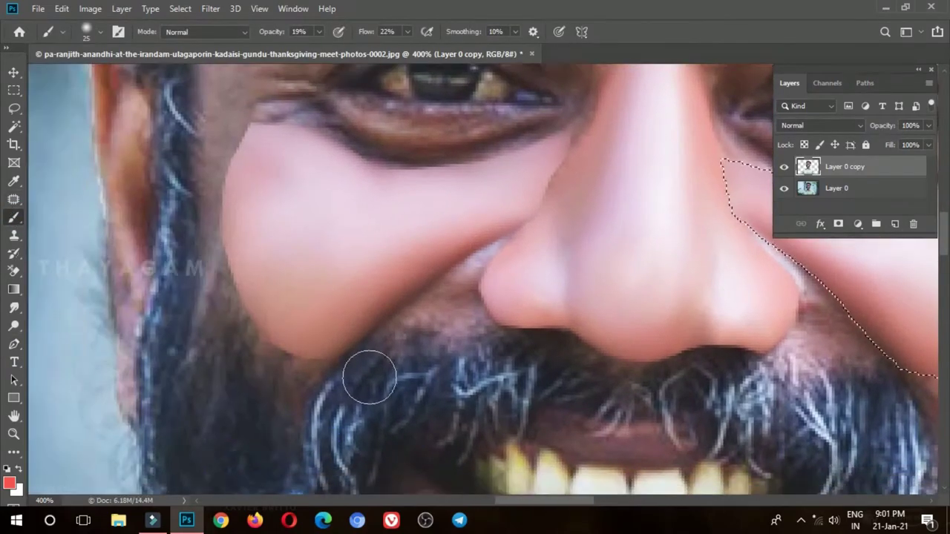
click(14, 346)
scroll(271, 350, up, 1)
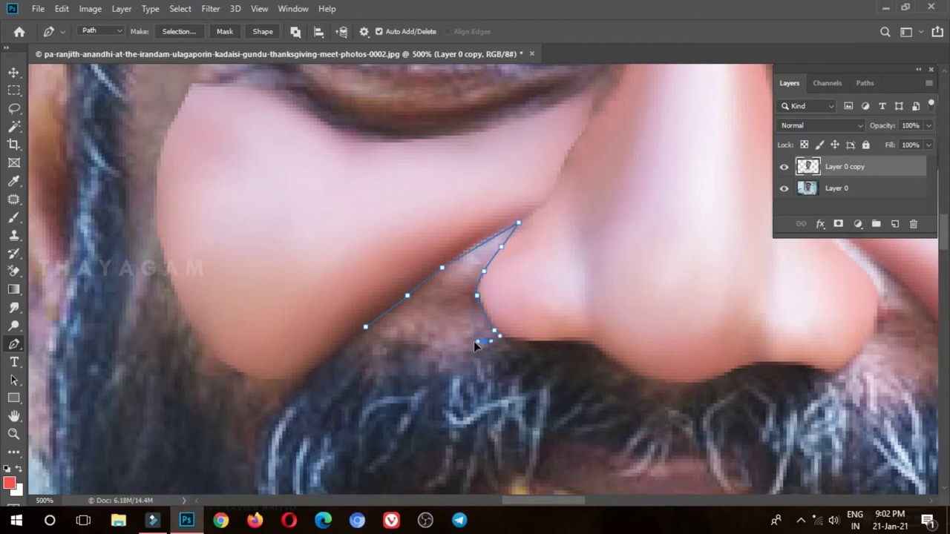
Select the new path and smudge the gap between the right cheek and nose smooth.
key(ctrl+Return)
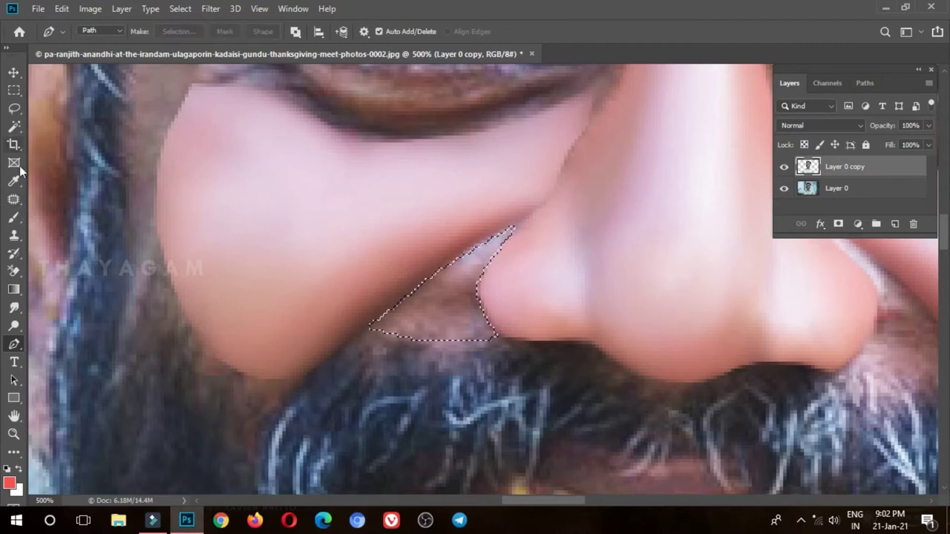
click(14, 307)
scroll(496, 314, up, 1)
mouse_move(482, 253)
mouse_down()
mouse_move(496, 312)
mouse_move(488, 287)
mouse_up()
key(bracketleft)
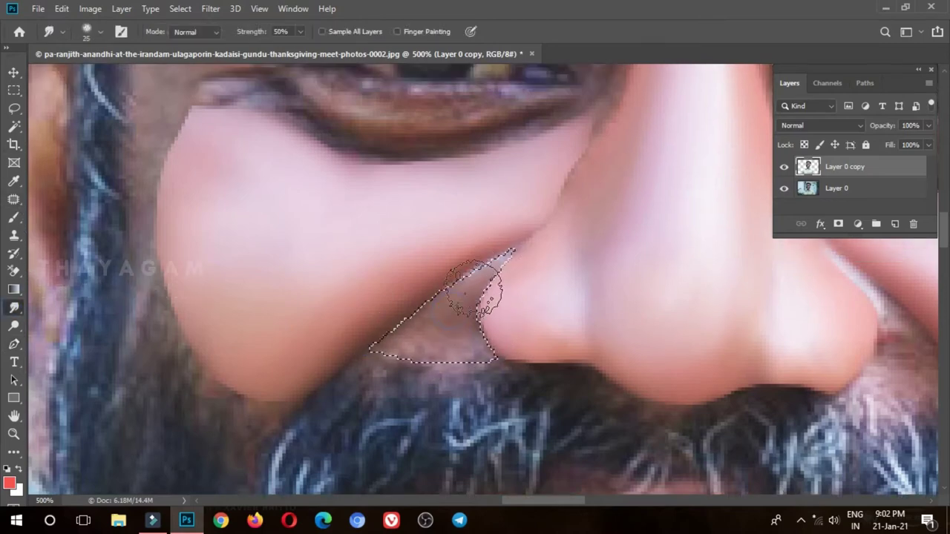
drag(433, 338, 366, 355)
drag(456, 297, 483, 223)
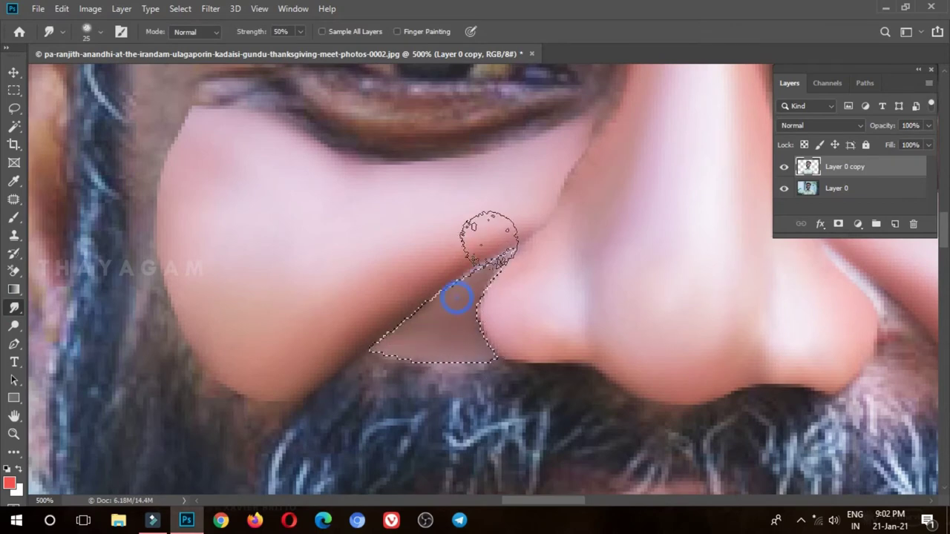
Make black (000000) the painting colour and switch to the Brush.
click(18, 490)
text(000000)
click(361, 201)
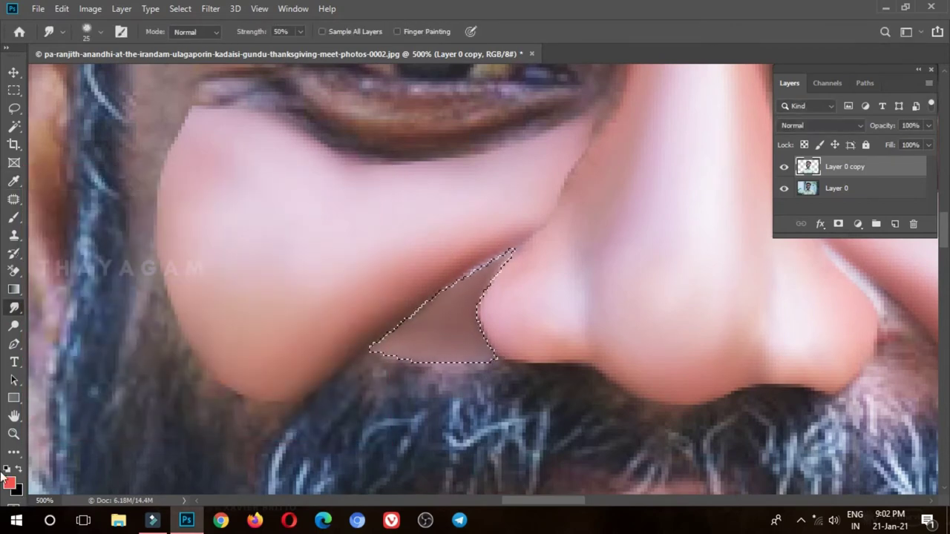
key(x)
key(b)
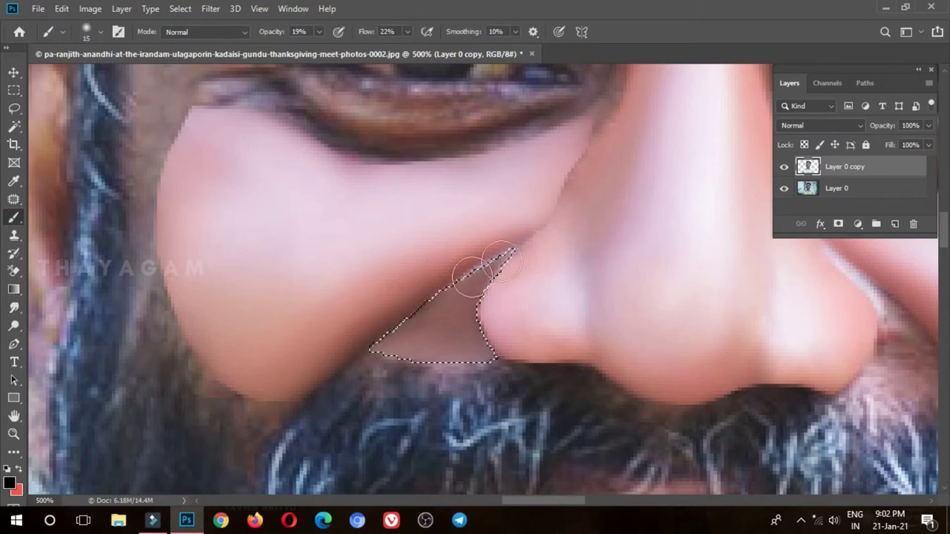
Close an outline around the fold beside the nostril and smudge the skin inside it.
scroll(700, 282, right, 6)
scroll(700, 281, right, 1)
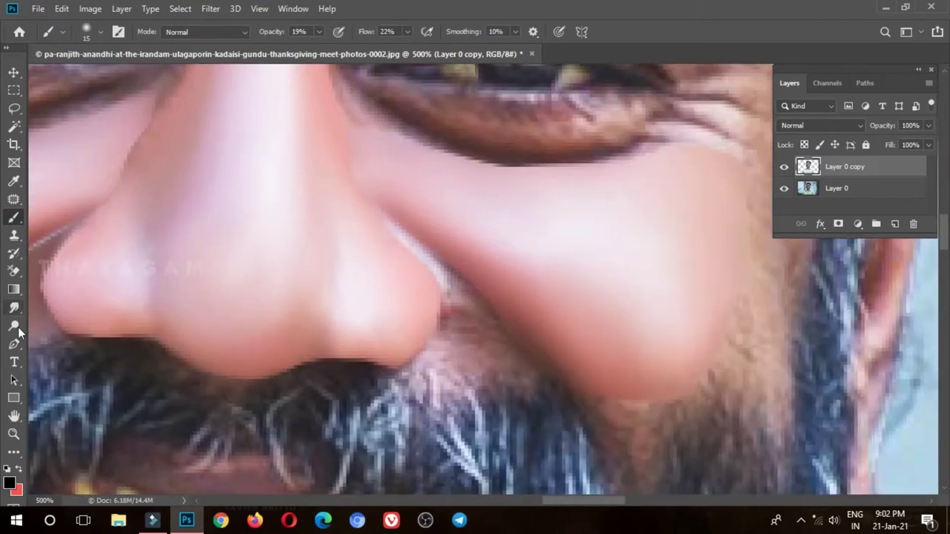
key(p)
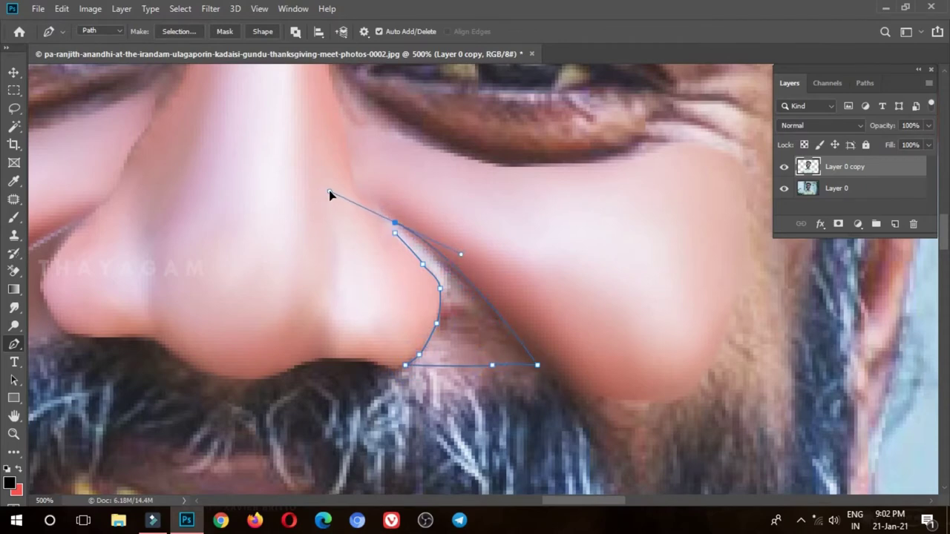
click(385, 219)
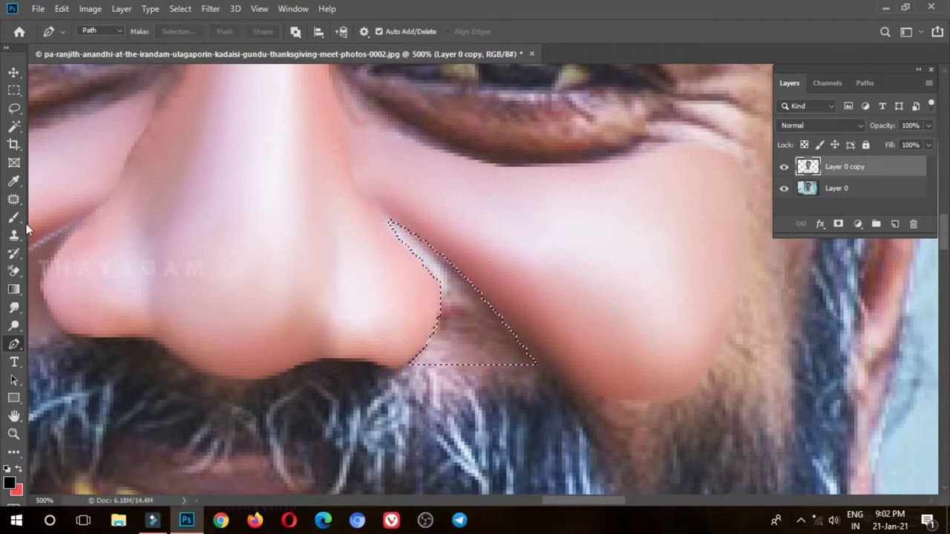
click(14, 306)
mouse_move(424, 249)
mouse_down()
mouse_move(478, 353)
mouse_move(430, 322)
mouse_move(445, 339)
mouse_move(462, 329)
mouse_up()
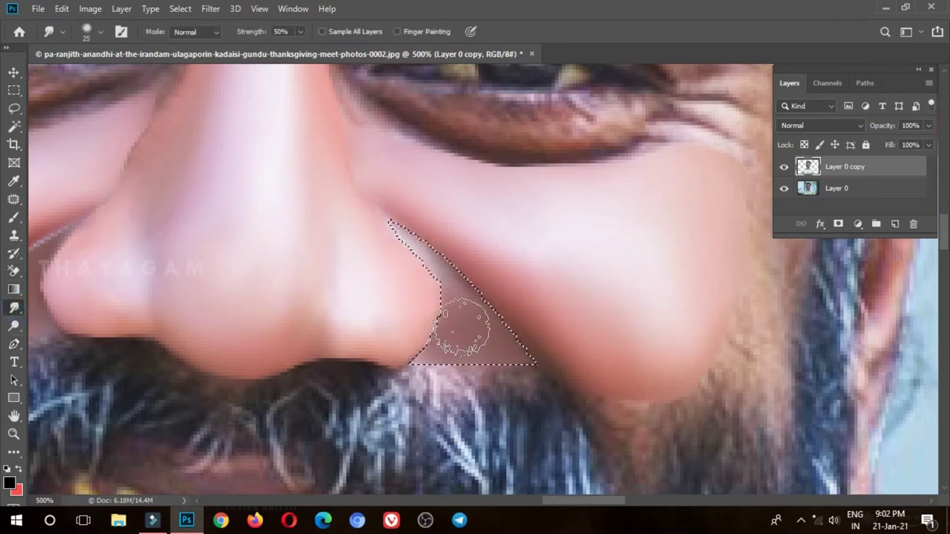
click(14, 217)
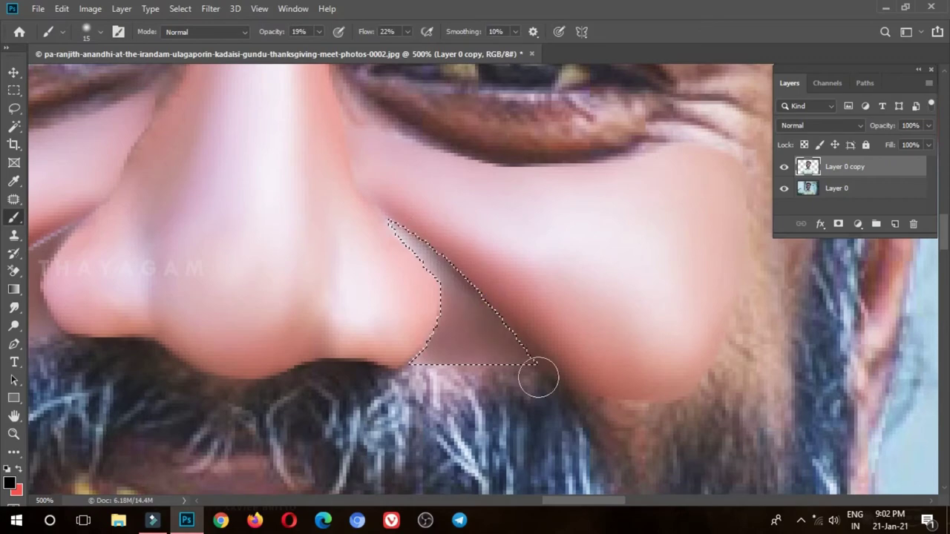
scroll(533, 380, down, 3)
scroll(534, 380, down, 2)
Outline the skin under the left eye, select it, and smudge it smooth.
scroll(533, 380, up, 2)
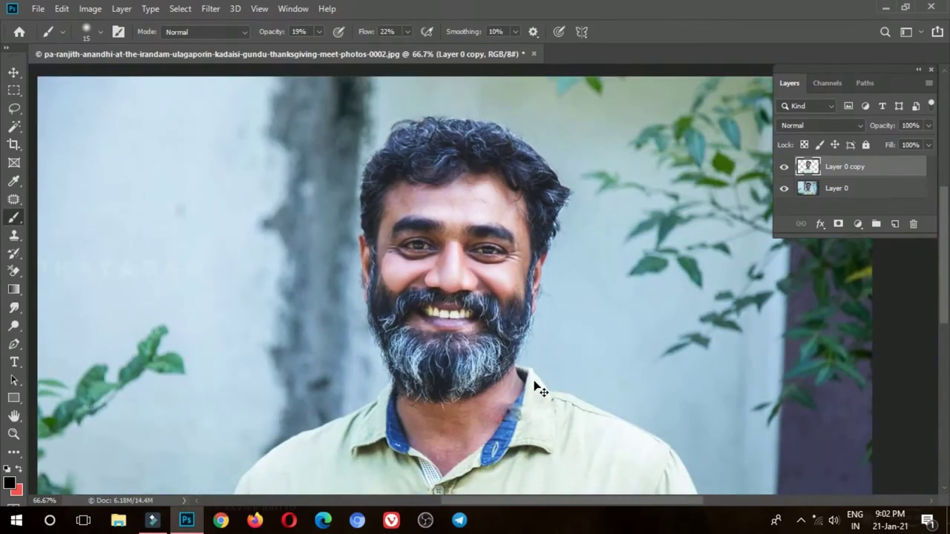
scroll(533, 380, up, 2)
scroll(534, 380, up, 1)
drag(601, 238, 445, 223)
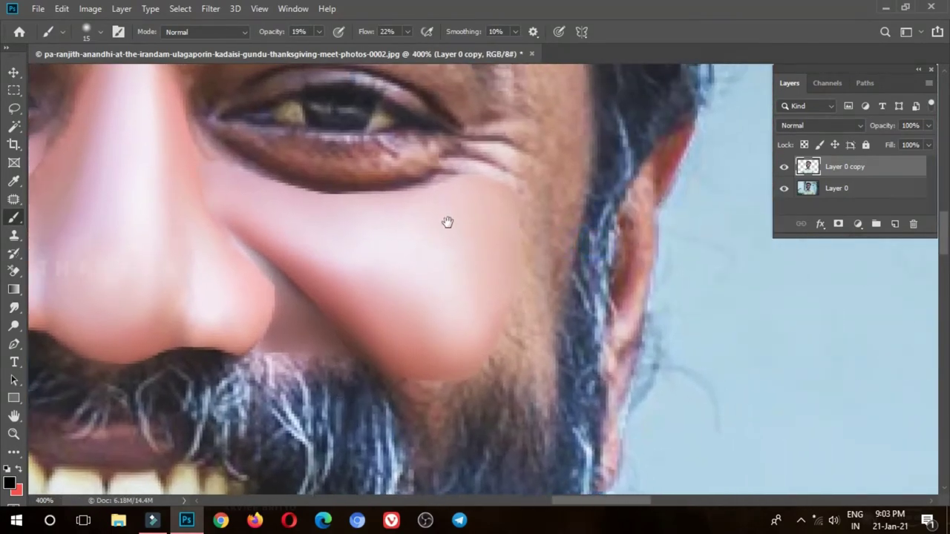
scroll(418, 272, up, 1)
drag(417, 272, 749, 420)
key(p)
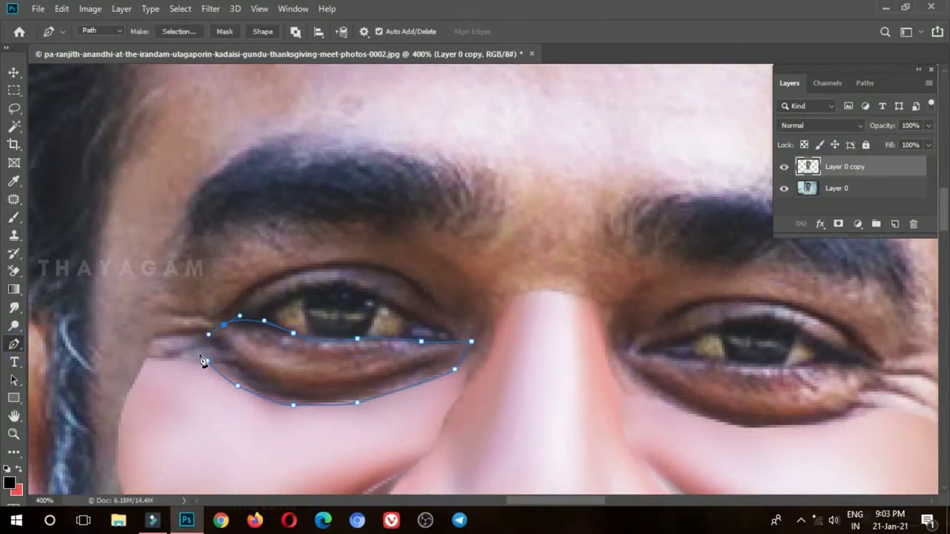
key(ctrl+Return)
key(r)
scroll(201, 333, up, 1)
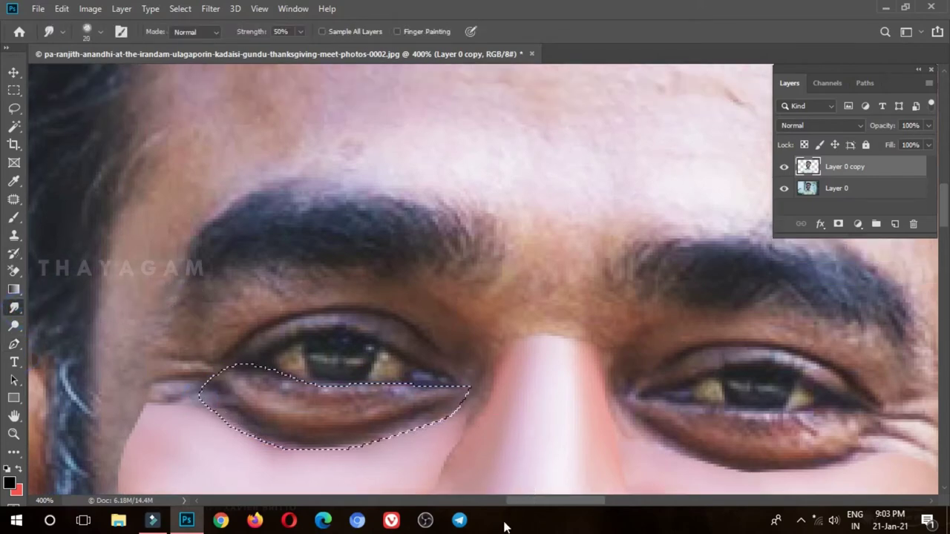
key(bracketleft)
mouse_move(323, 423)
mouse_down()
mouse_move(326, 413)
mouse_move(286, 399)
mouse_move(435, 398)
mouse_move(332, 438)
mouse_move(250, 394)
mouse_move(333, 388)
mouse_move(237, 364)
mouse_up()
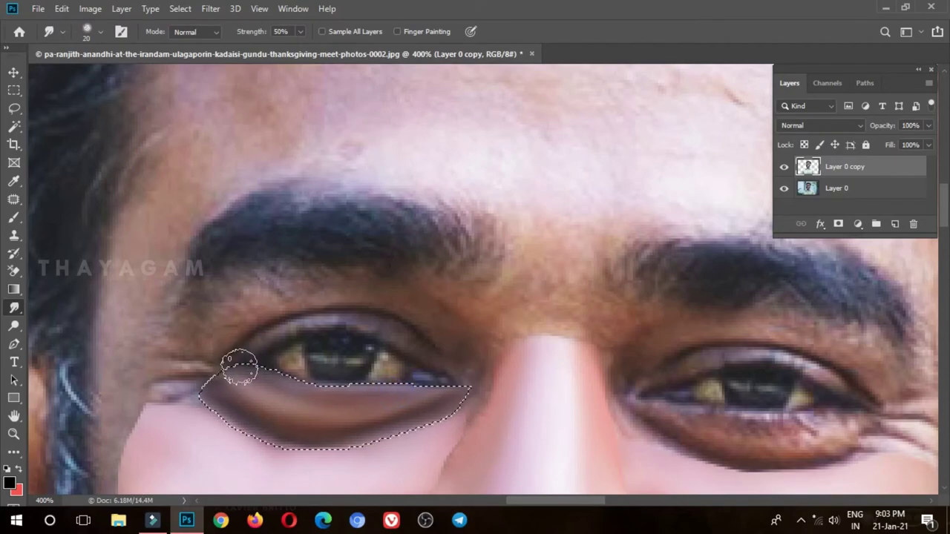
key(ctrl+d)
Outline and select the area under the right eye and smudge it smooth.
scroll(242, 373, down, 2)
scroll(239, 367, up, 1)
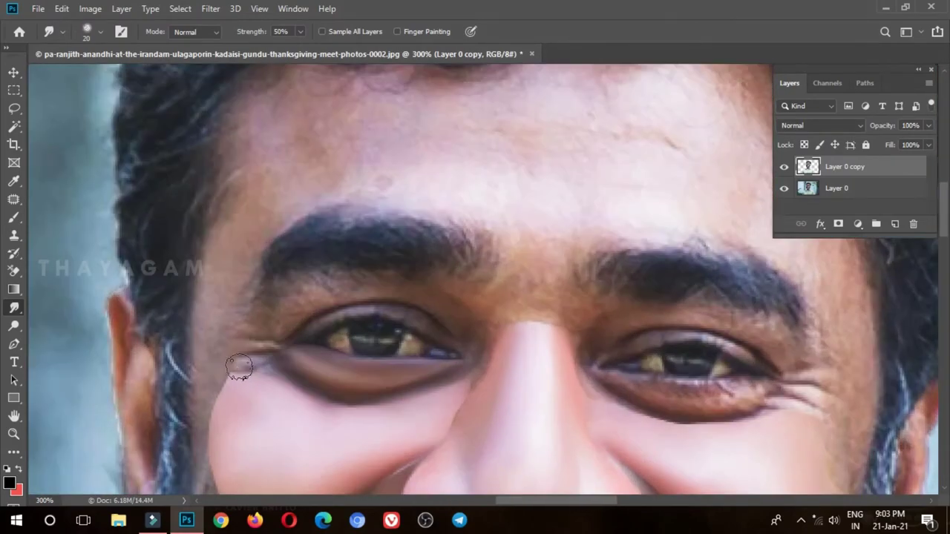
click(16, 344)
scroll(386, 399, right, 3)
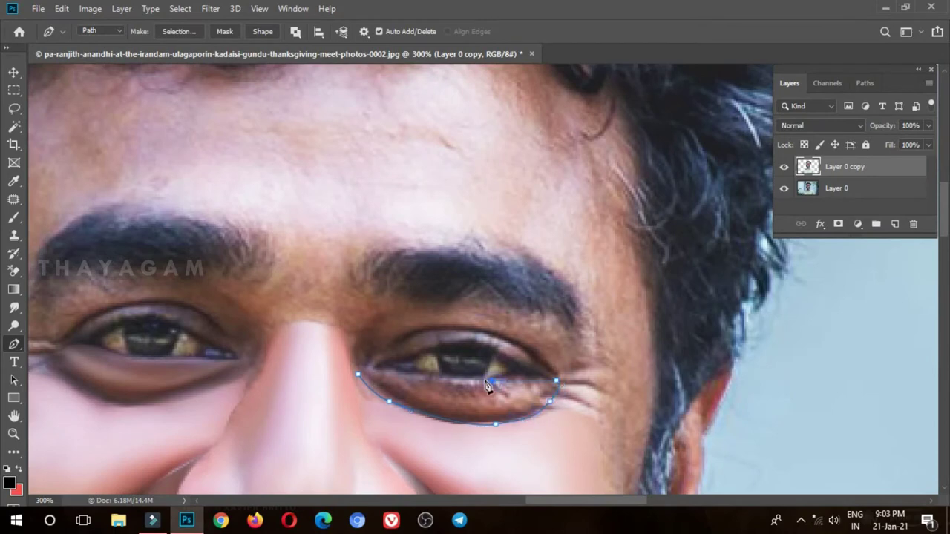
click(357, 369)
key(ctrl+Return)
click(13, 307)
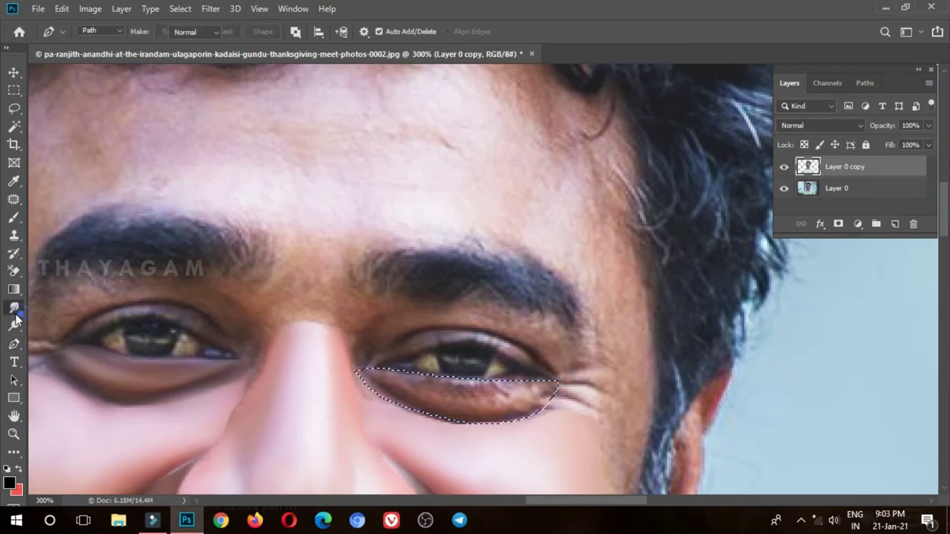
drag(383, 377, 371, 361)
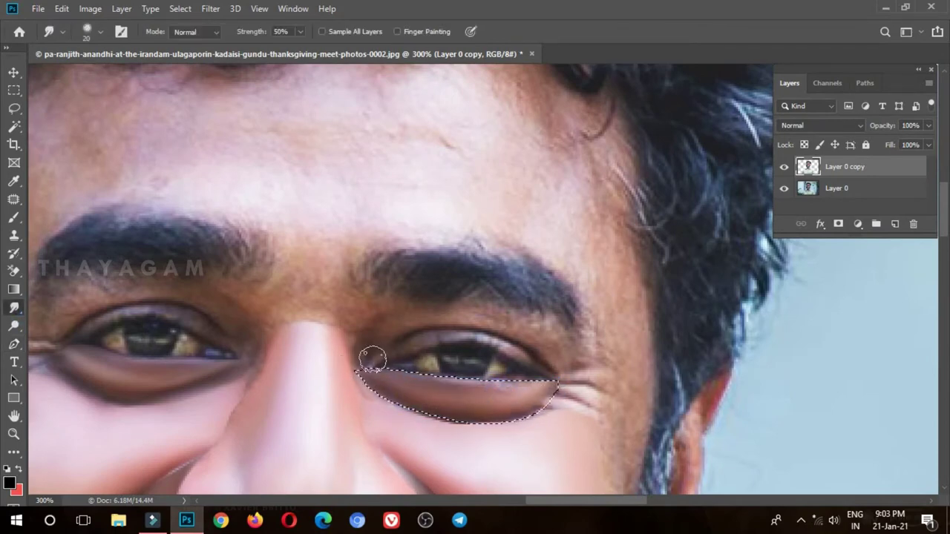
key(ctrl+1)
scroll(371, 365, down, 2)
scroll(371, 364, up, 4)
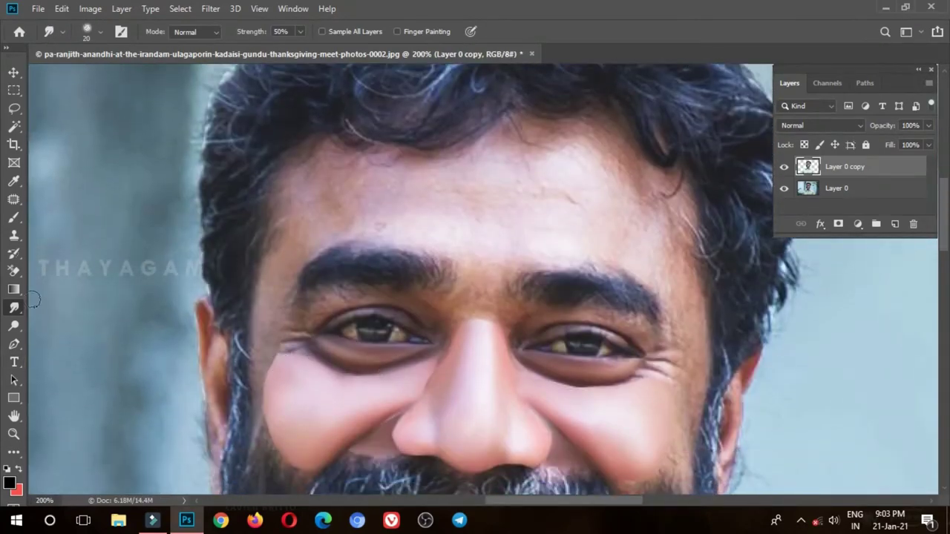
With a size-25 Smudge brush, soften the cheek below the left eye and the outer eye corner.
scroll(198, 442, up, 2)
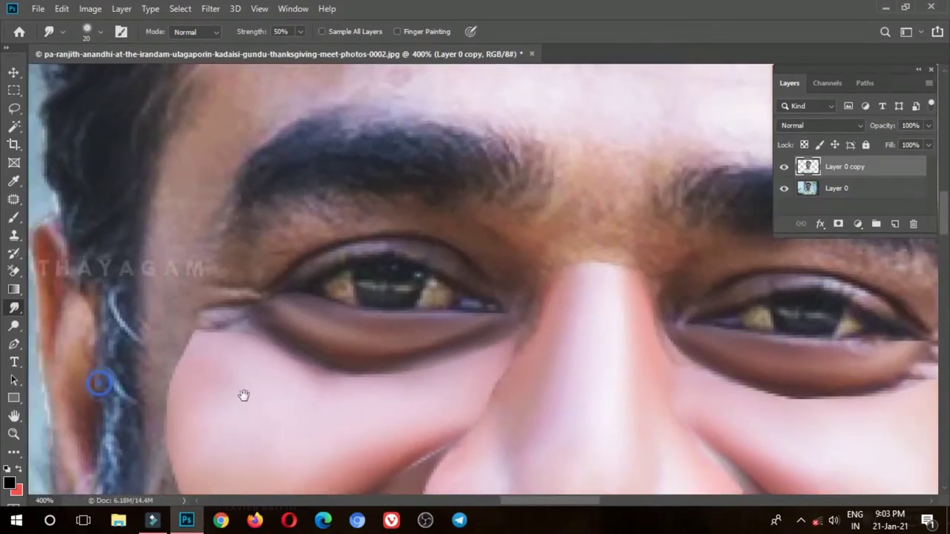
scroll(209, 363, down, 1)
key(bracketright)
key(bracketright)
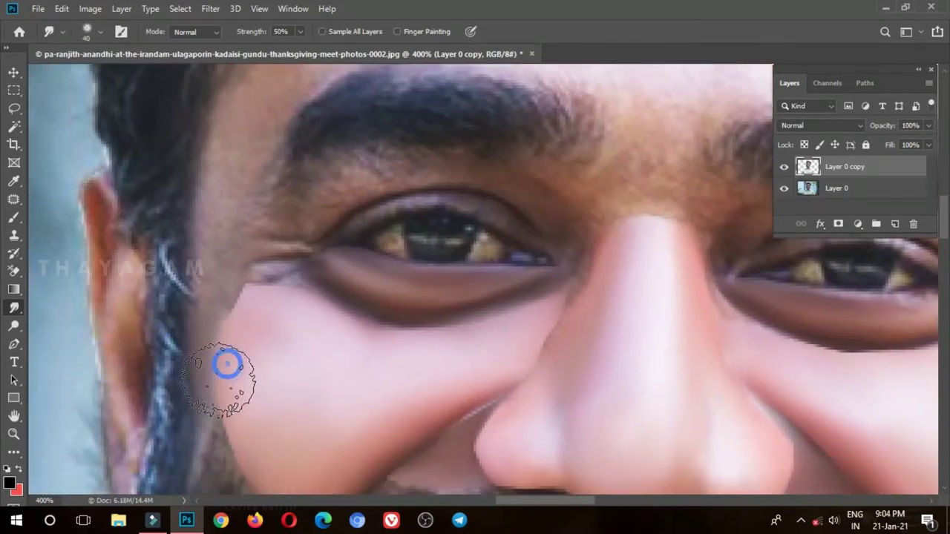
key(bracketleft)
key(bracketleft)
key(bracketleft)
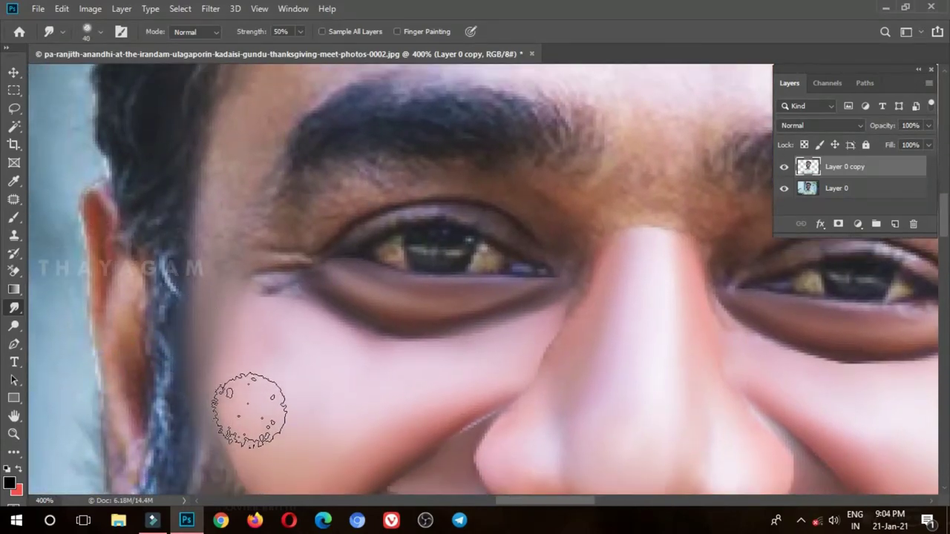
scroll(245, 401, up, 5)
mouse_move(293, 427)
mouse_down()
mouse_move(259, 430)
mouse_move(292, 453)
mouse_move(110, 255)
mouse_up()
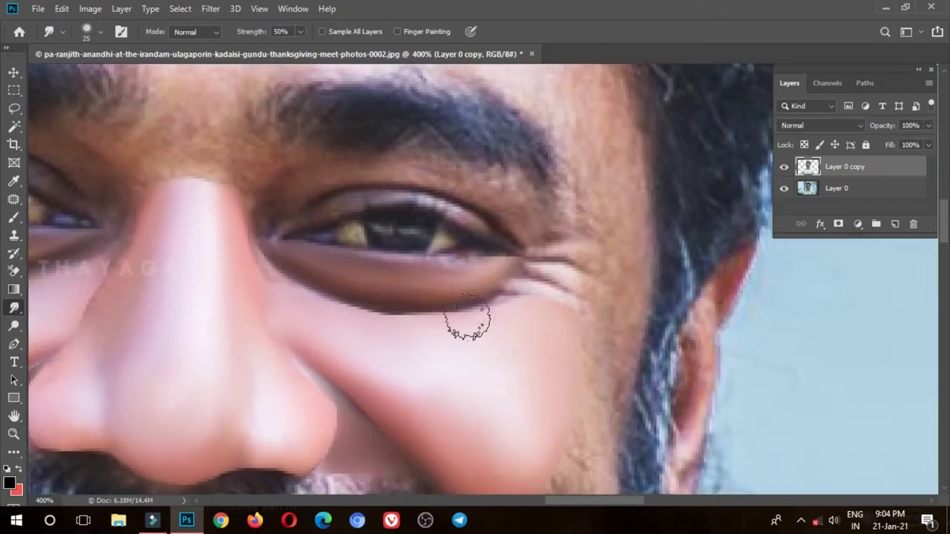
drag(555, 256, 621, 257)
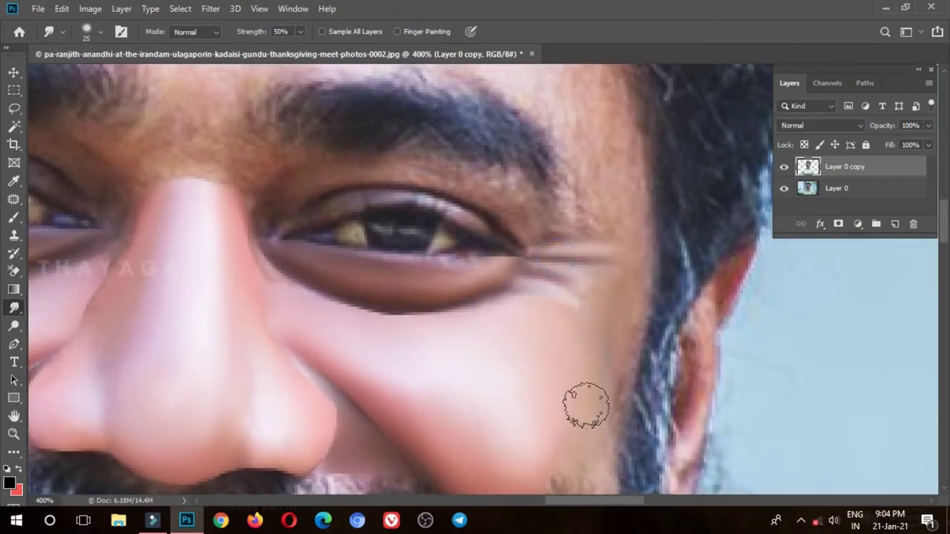
scroll(572, 460, down, 2)
scroll(579, 453, up, 1)
At size 20, soften the skin from the nose side to under the eye and below the left eye.
key(bracketright)
key(bracketright)
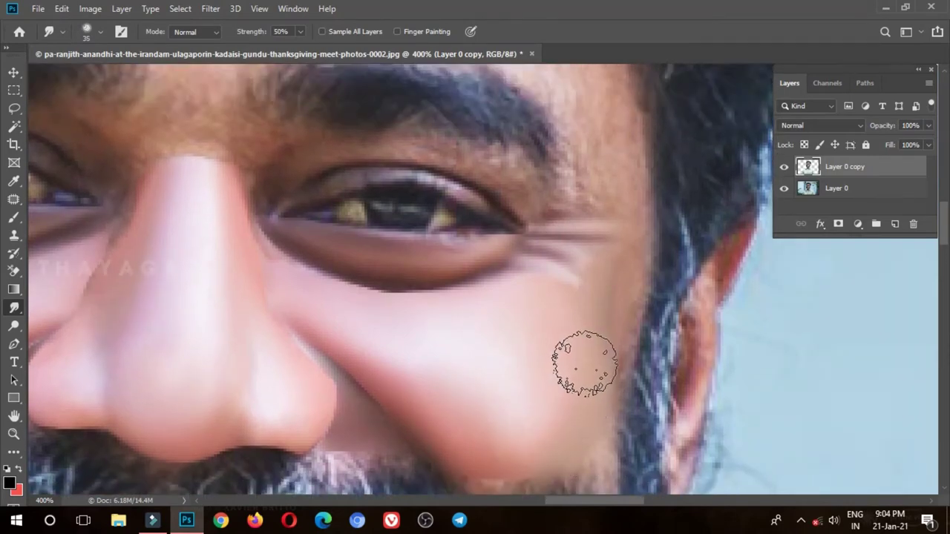
scroll(584, 364, down, 2)
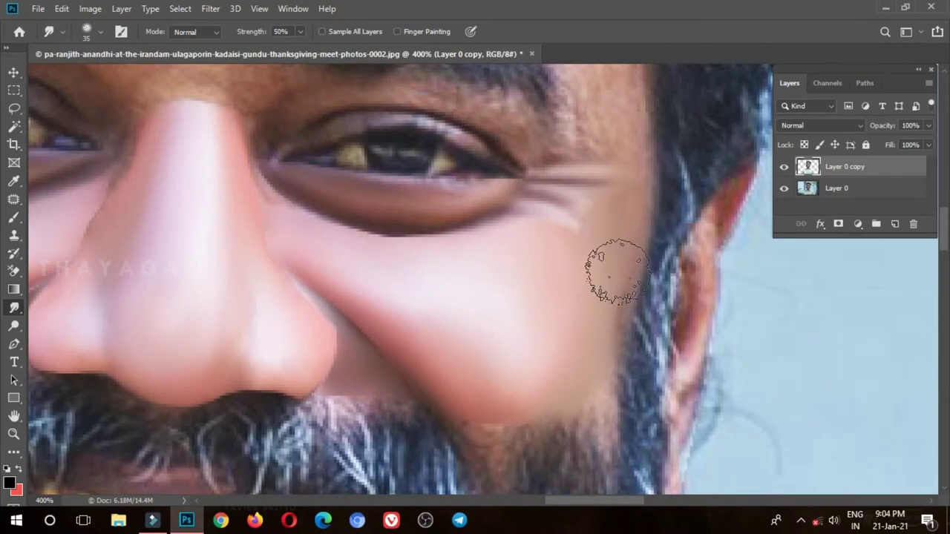
scroll(590, 356, down, 2)
scroll(520, 357, down, 1)
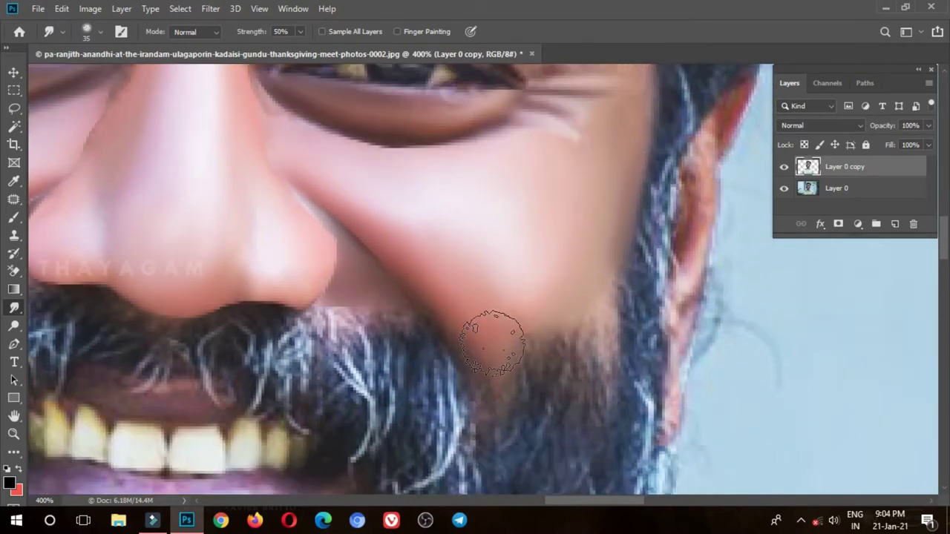
scroll(512, 319, up, 3)
key(bracketleft)
key(bracketleft)
key(bracketleft)
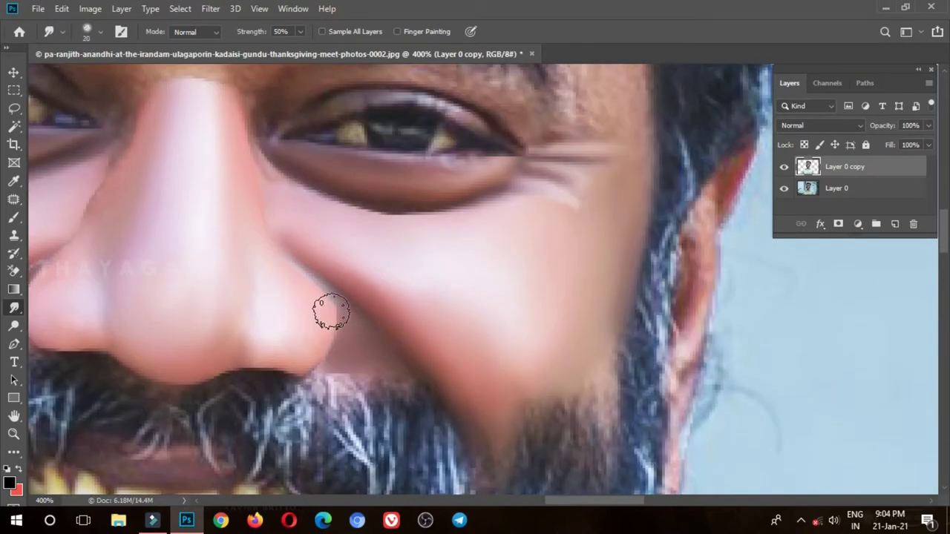
drag(279, 202, 481, 162)
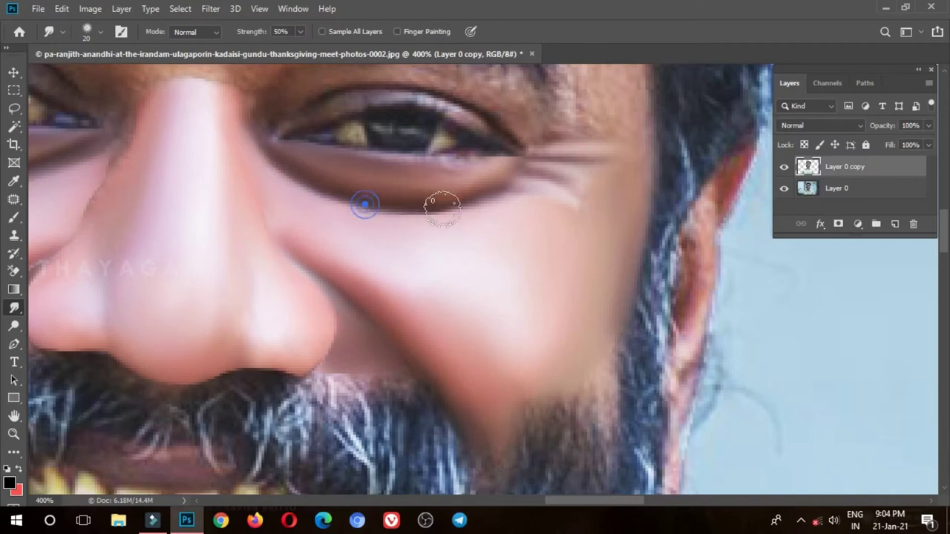
drag(201, 280, 444, 265)
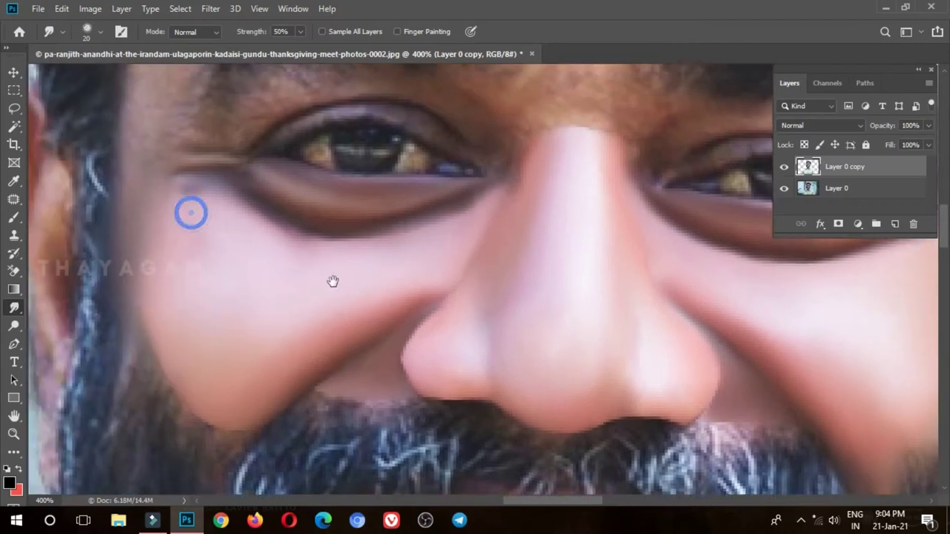
drag(190, 212, 333, 280)
drag(458, 224, 363, 257)
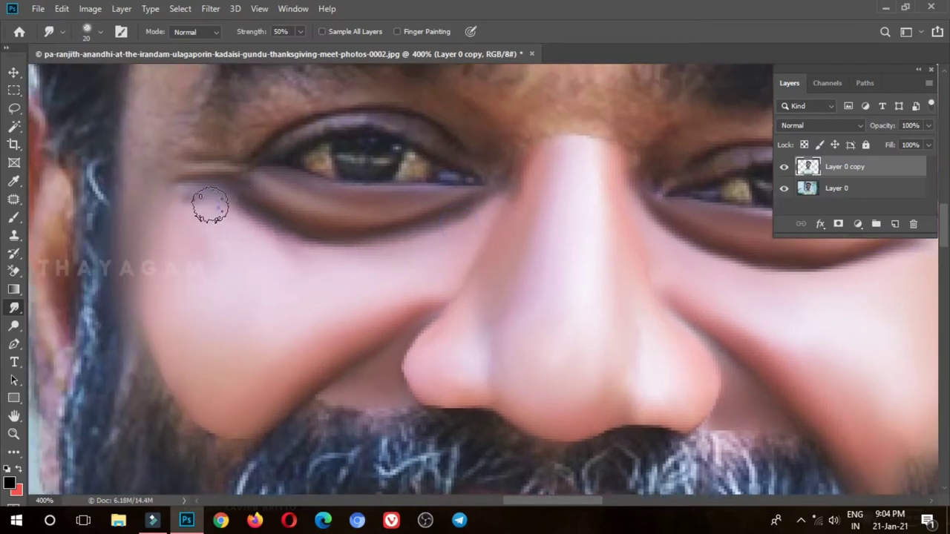
Smudge the nose bridge, the skin between the brows and the upper eyelid edge smooth.
scroll(502, 371, up, 5)
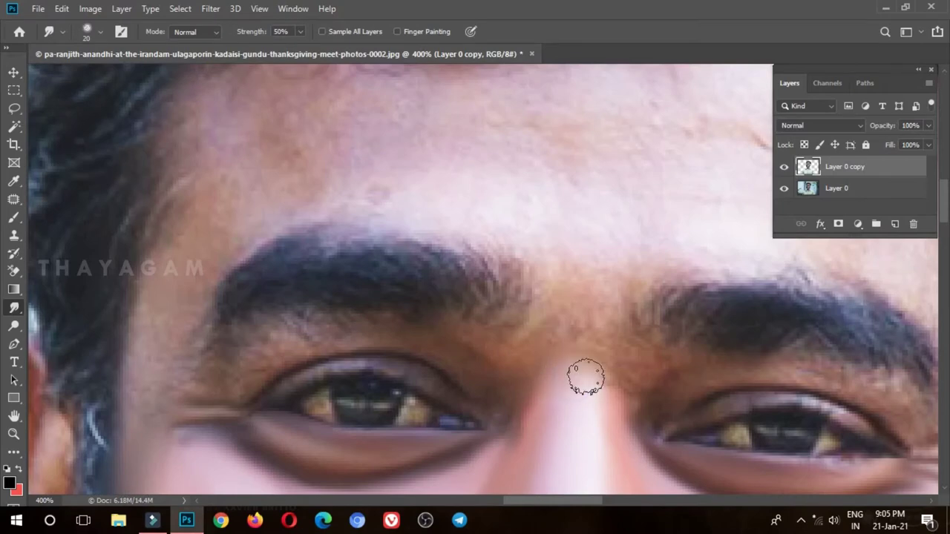
drag(587, 377, 613, 360)
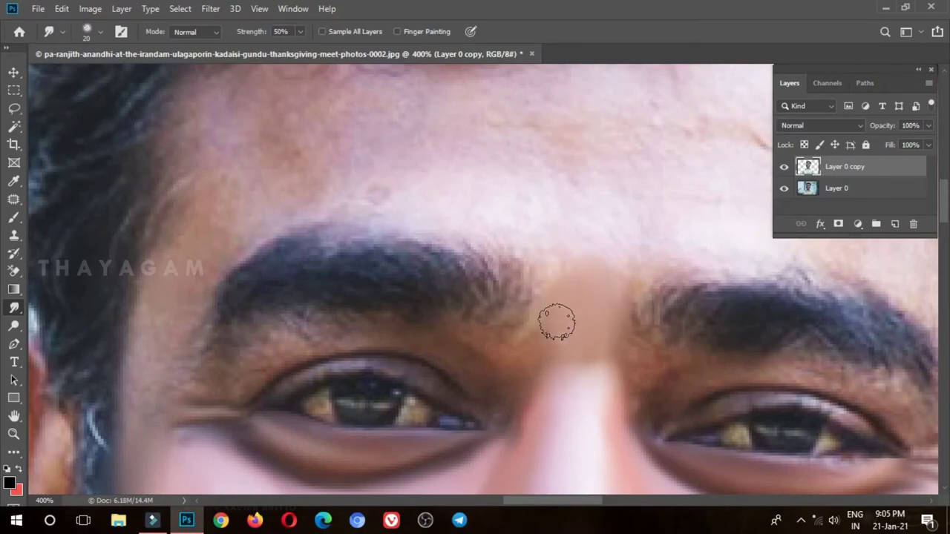
drag(556, 322, 567, 334)
scroll(581, 348, down, 2)
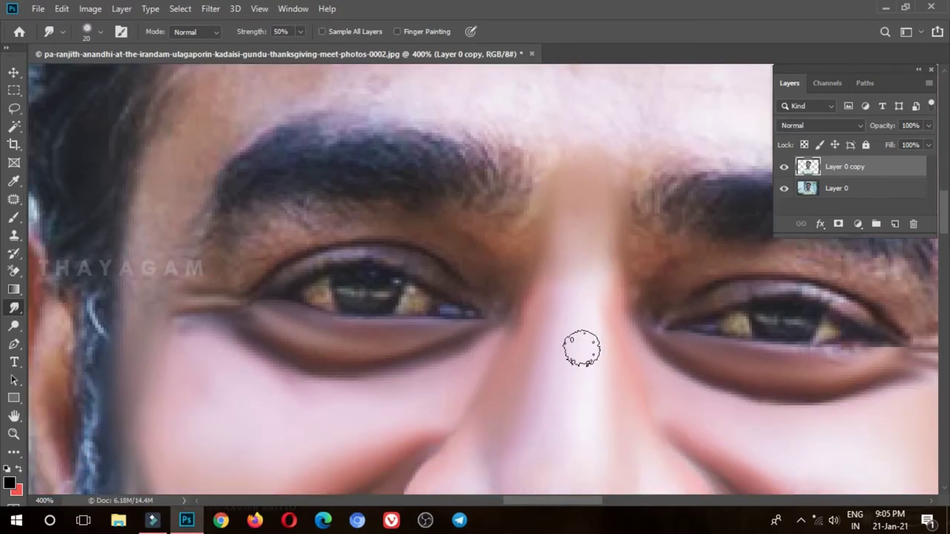
drag(673, 276, 376, 339)
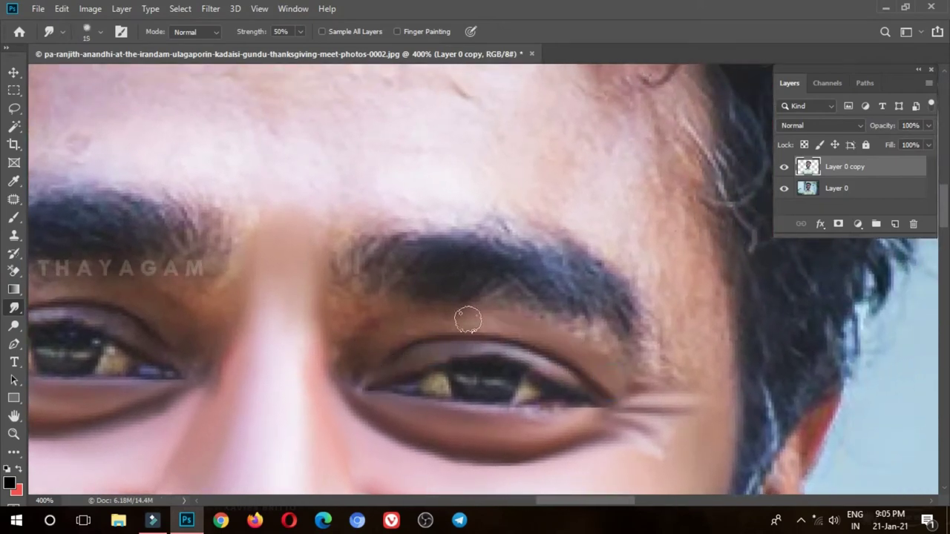
drag(329, 380, 315, 381)
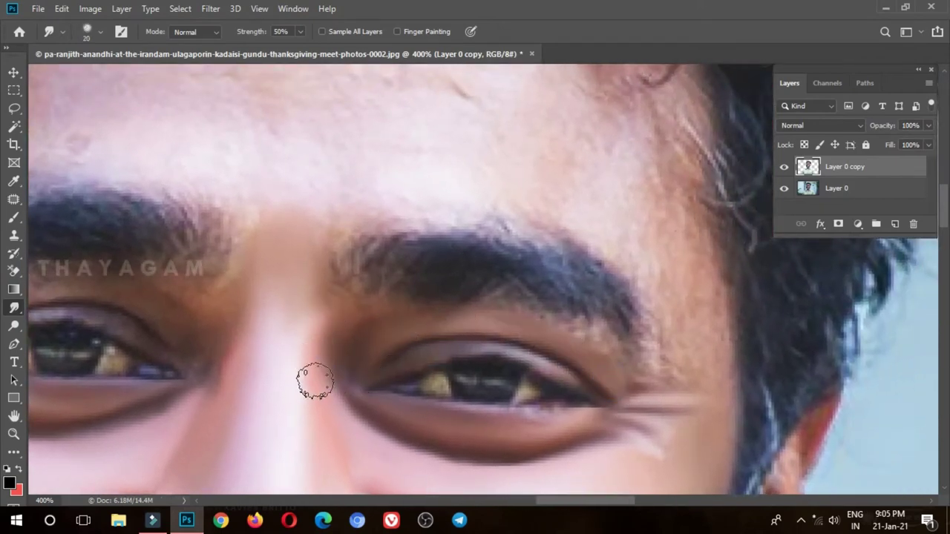
drag(162, 356, 274, 382)
drag(224, 347, 74, 364)
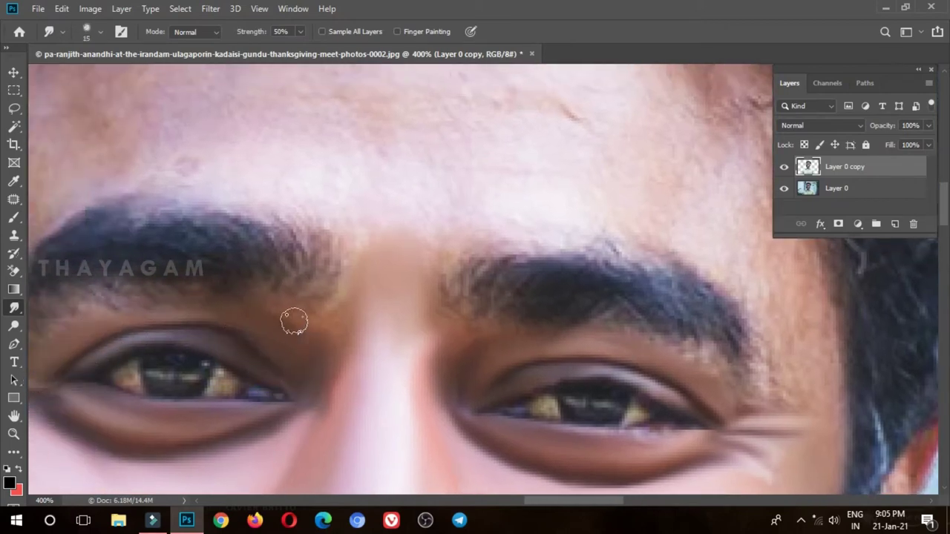
With a larger Smudge brush, smooth away the forehead wrinkles and texture.
scroll(229, 377, left, 6)
scroll(272, 388, left, 1)
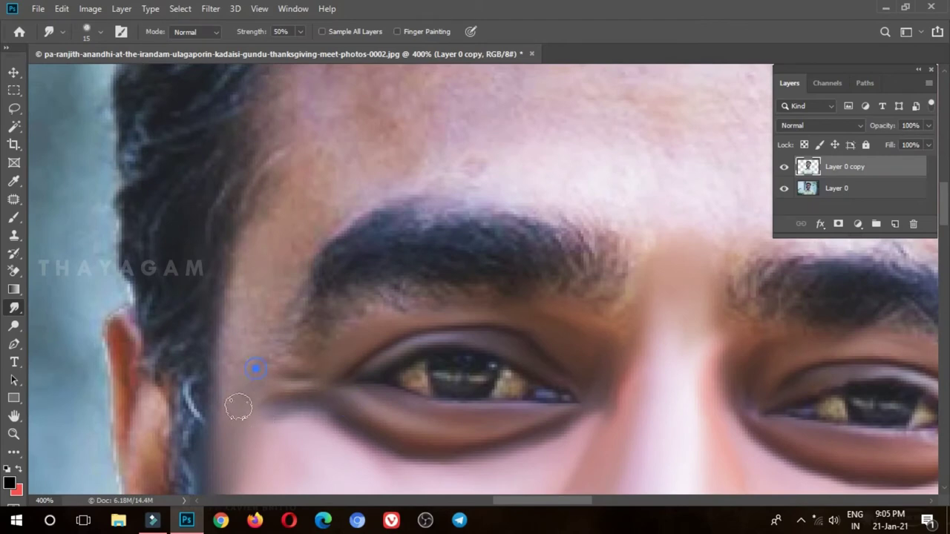
scroll(262, 361, down, 1)
scroll(269, 229, up, 3)
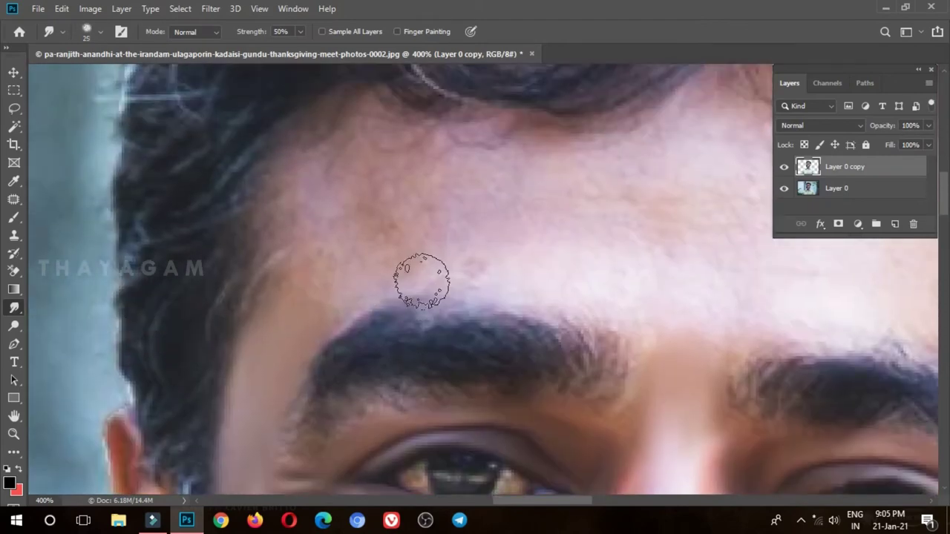
key(bracketright)
key(bracketright)
key(bracketright)
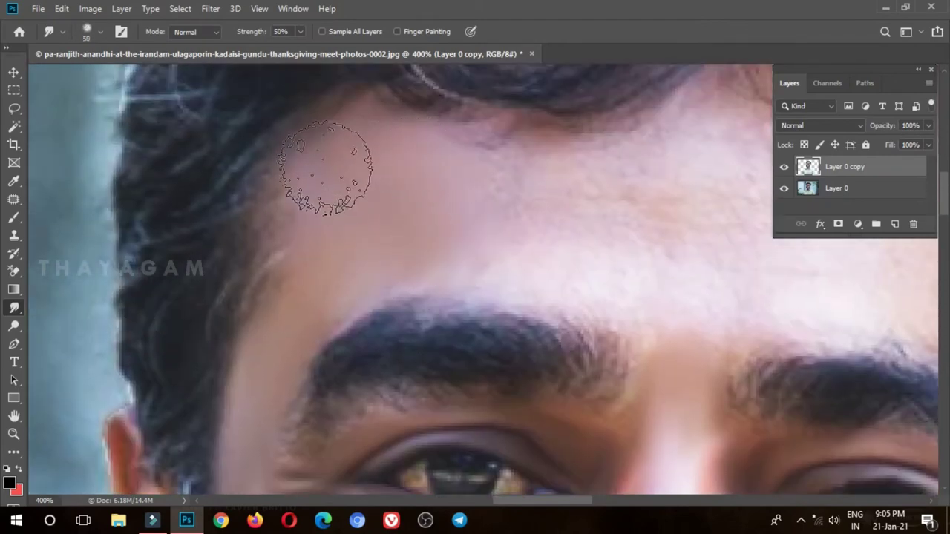
scroll(519, 237, down, 1)
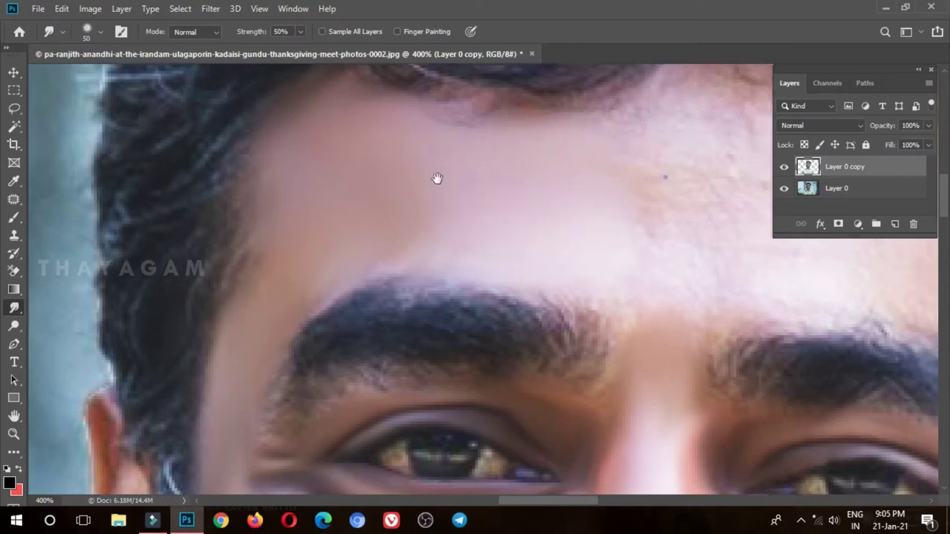
scroll(435, 178, right, 5)
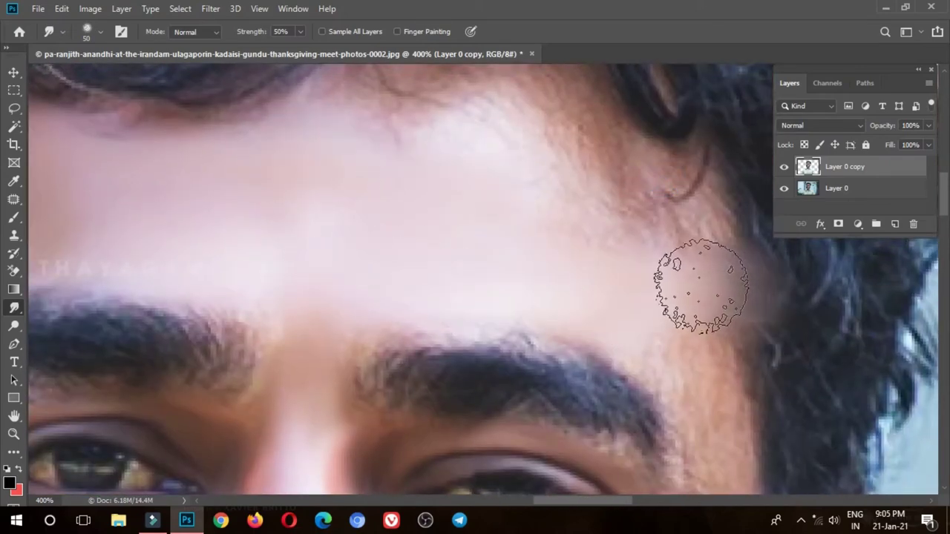
scroll(661, 304, up, 2)
mouse_move(424, 347)
mouse_down()
mouse_move(418, 233)
mouse_move(360, 181)
mouse_move(494, 186)
mouse_move(614, 306)
mouse_up()
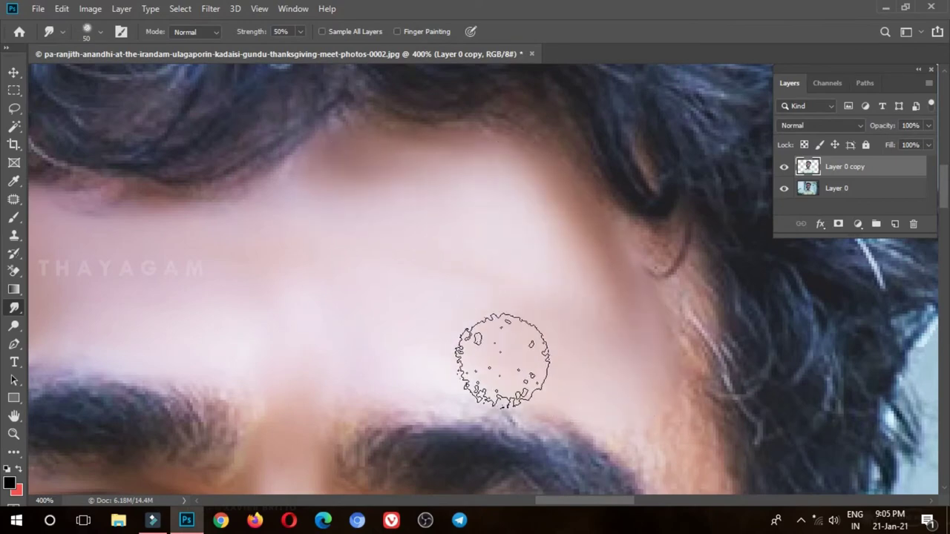
With a smaller brush, smooth the skin near the eyebrow tail.
scroll(551, 307, down, 2)
scroll(527, 319, down, 2)
key([)
key([)
key([)
key([)
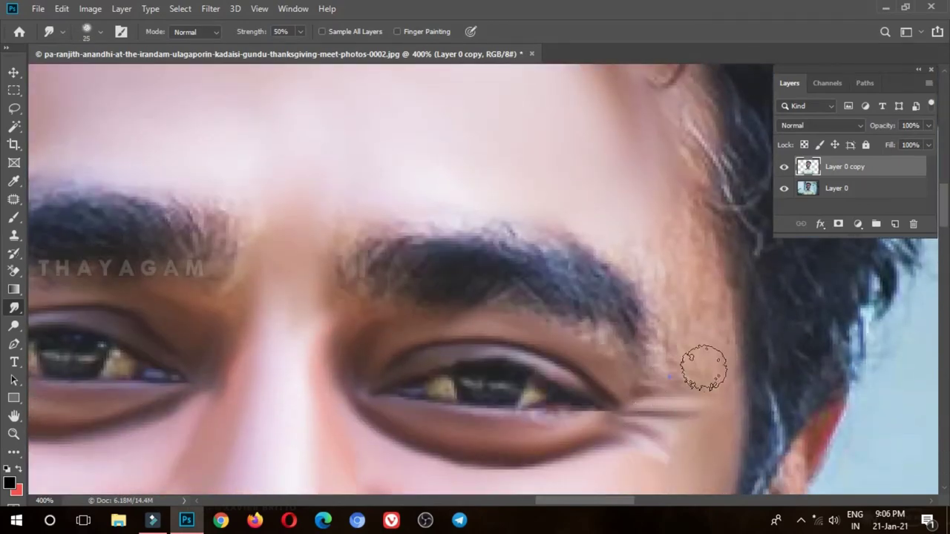
drag(613, 210, 664, 382)
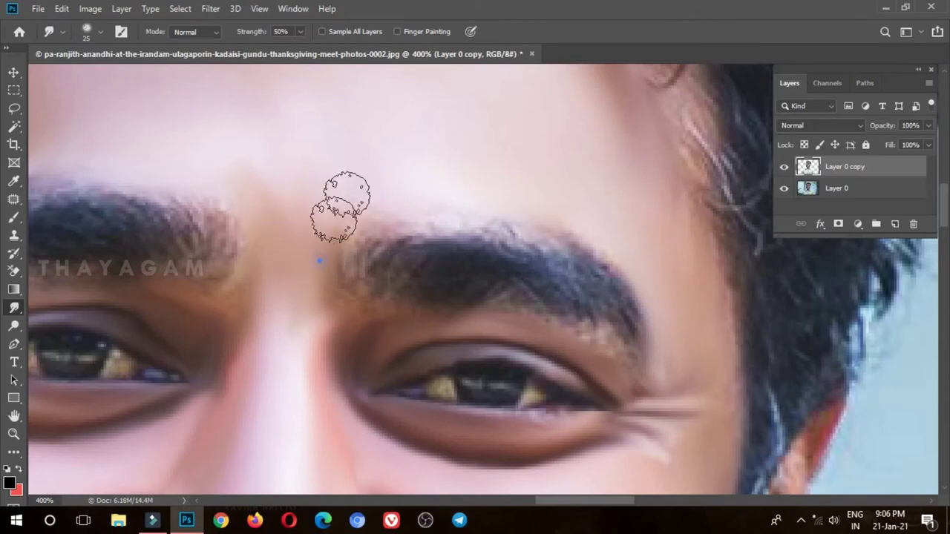
scroll(498, 283, down, 4)
scroll(498, 283, up, 3)
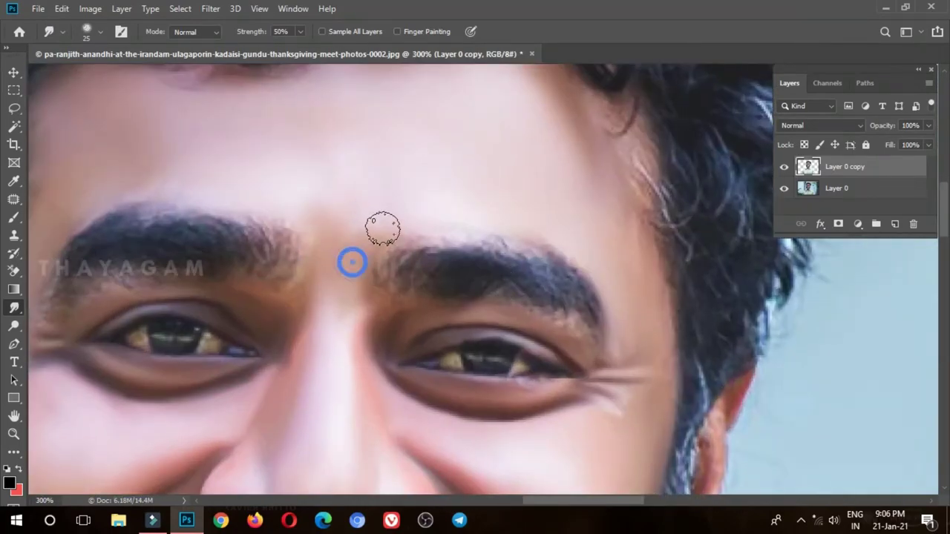
scroll(352, 261, down, 1)
scroll(363, 367, up, 1)
scroll(530, 225, up, 2)
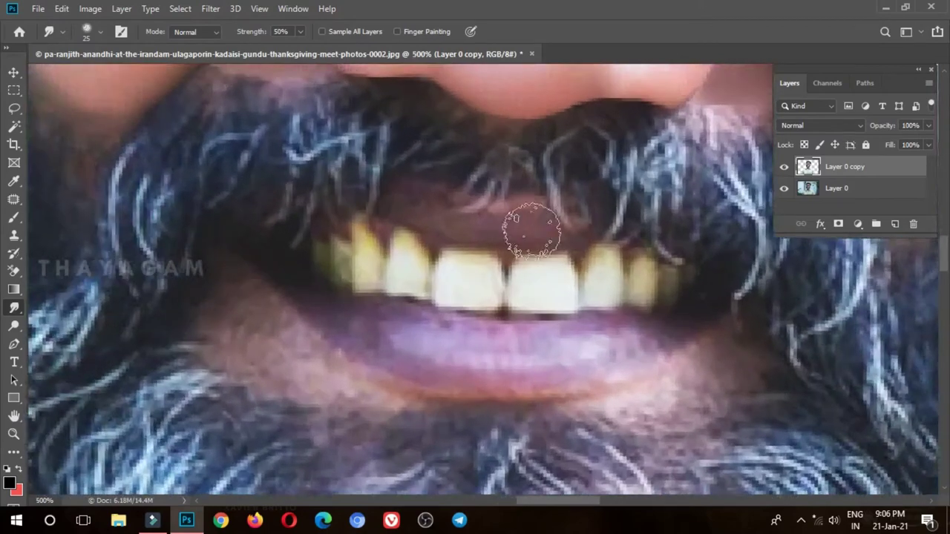
Select the lower lip with a Pen path and smudge it to an even smooth pink.
click(14, 343)
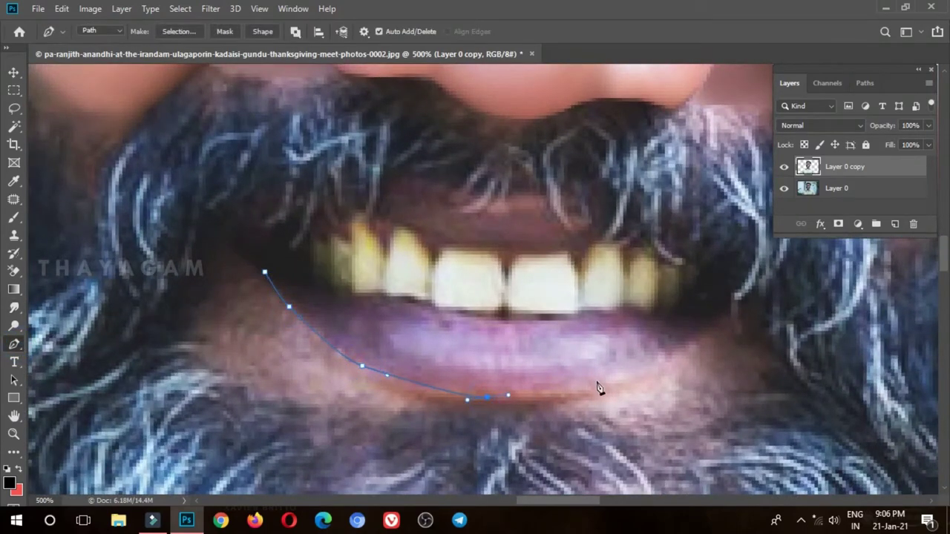
drag(612, 376, 627, 372)
drag(677, 340, 701, 316)
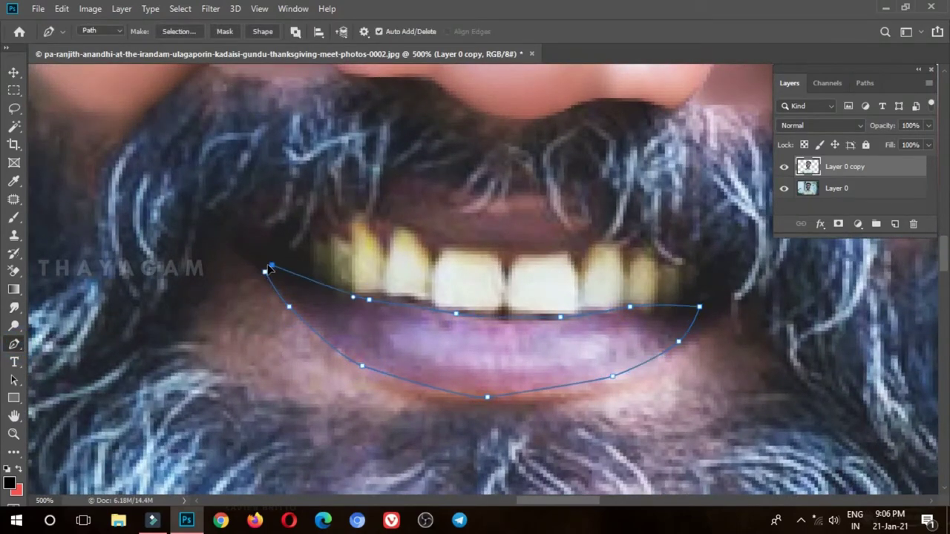
click(266, 271)
key(ctrl+Return)
click(14, 307)
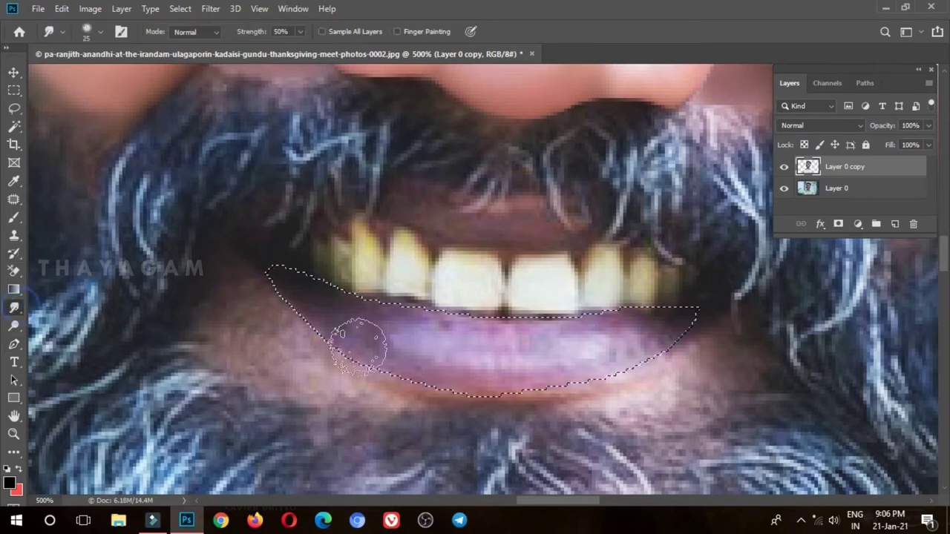
mouse_move(358, 345)
mouse_down()
mouse_move(445, 326)
mouse_move(653, 319)
mouse_up()
mouse_move(443, 381)
mouse_down()
mouse_move(639, 322)
mouse_move(647, 303)
mouse_move(693, 308)
mouse_up()
key(ctrl+d)
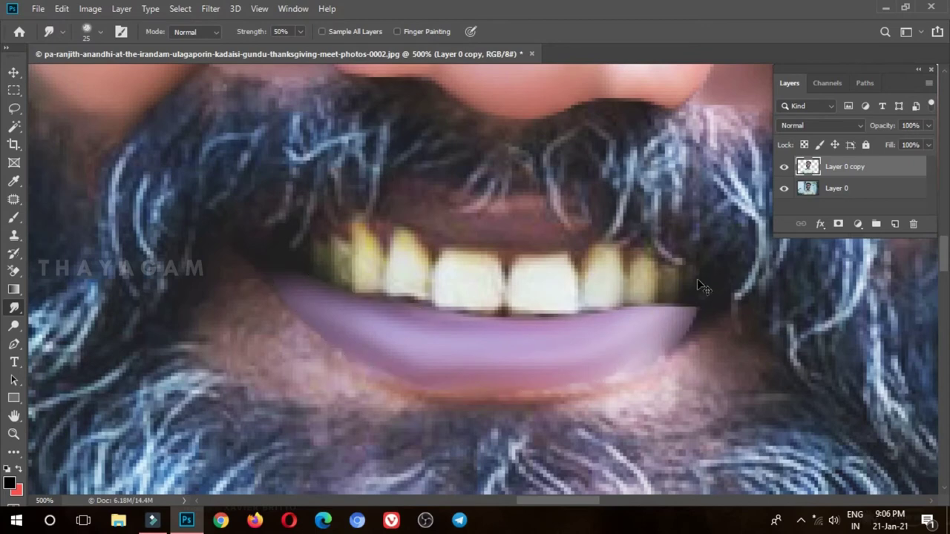
Smudge the skin at both lip corners and, with a smaller brush, the front teeth.
mouse_move(224, 319)
mouse_down()
mouse_move(297, 346)
mouse_move(292, 369)
mouse_move(271, 346)
mouse_up()
mouse_move(586, 392)
mouse_down()
mouse_move(698, 356)
mouse_move(700, 328)
mouse_move(651, 318)
mouse_up()
key(bracketleft)
mouse_move(491, 274)
mouse_down()
mouse_move(447, 270)
mouse_move(555, 274)
mouse_move(598, 256)
mouse_up()
mouse_move(415, 285)
mouse_down()
mouse_move(405, 257)
mouse_move(337, 268)
mouse_up()
scroll(341, 271, up, 5)
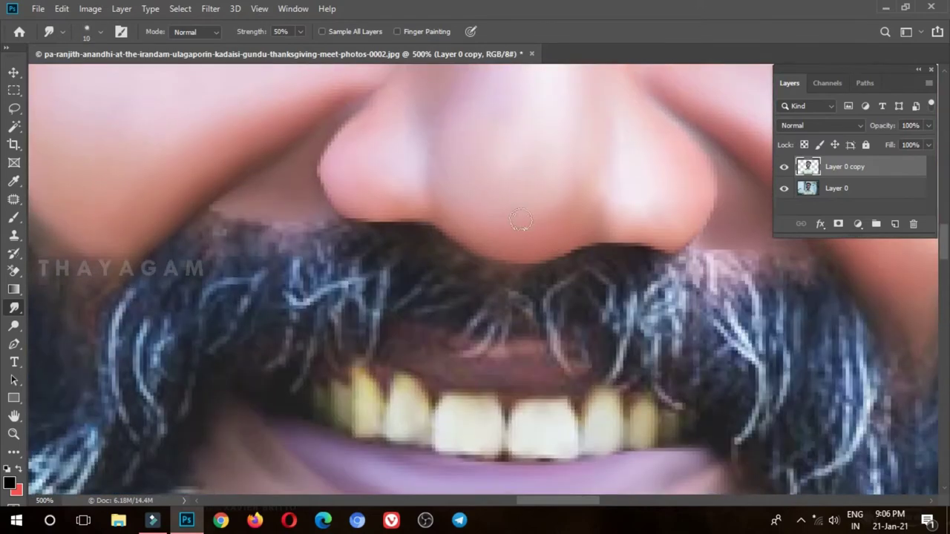
scroll(844, 291, down, 1)
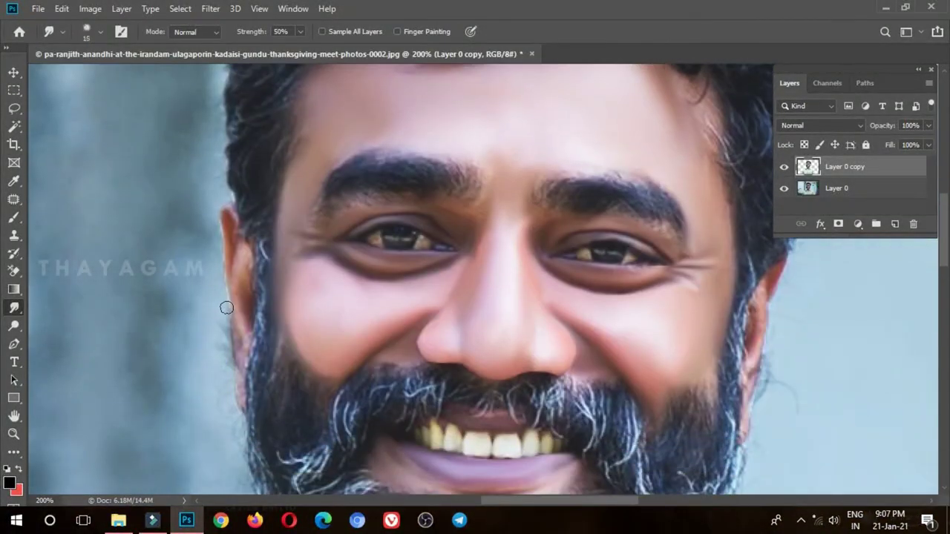
Smudge the ear edges into softer paint.
drag(236, 280, 243, 356)
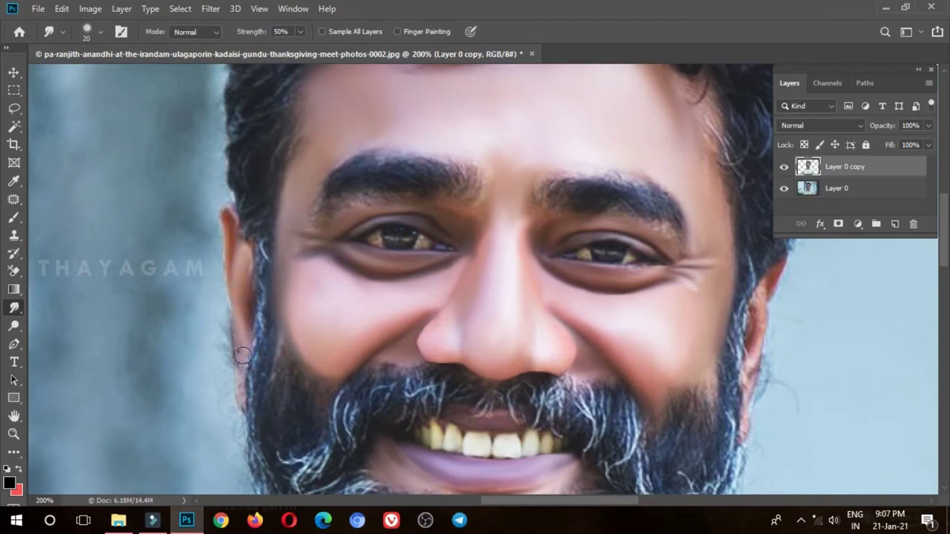
drag(758, 343, 768, 364)
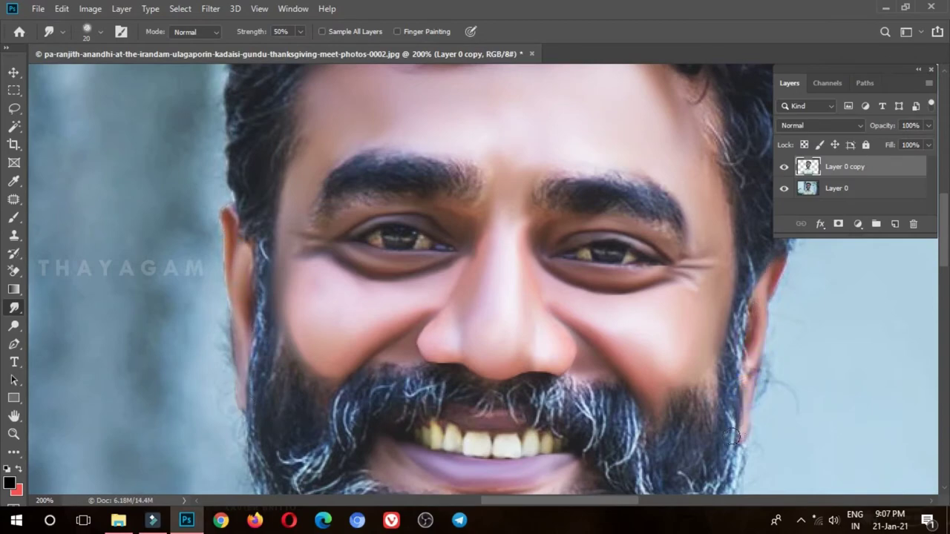
scroll(668, 430, down, 3)
scroll(593, 423, down, 4)
scroll(519, 416, down, 4)
Blend the lower beard edge and neck red spots smooth, then show the brush tip settings.
key(bracketright)
key(bracketright)
key(bracketright)
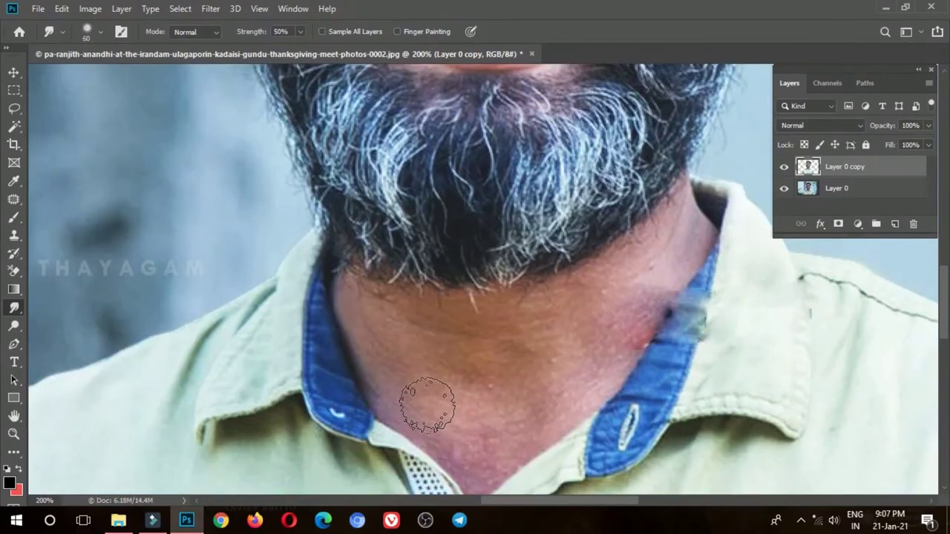
mouse_move(365, 297)
mouse_down()
mouse_move(670, 257)
mouse_move(613, 335)
mouse_move(564, 345)
mouse_move(428, 329)
mouse_move(396, 359)
mouse_move(455, 418)
mouse_move(456, 437)
mouse_move(521, 445)
mouse_move(524, 422)
mouse_up()
key(bracketleft)
key(bracketleft)
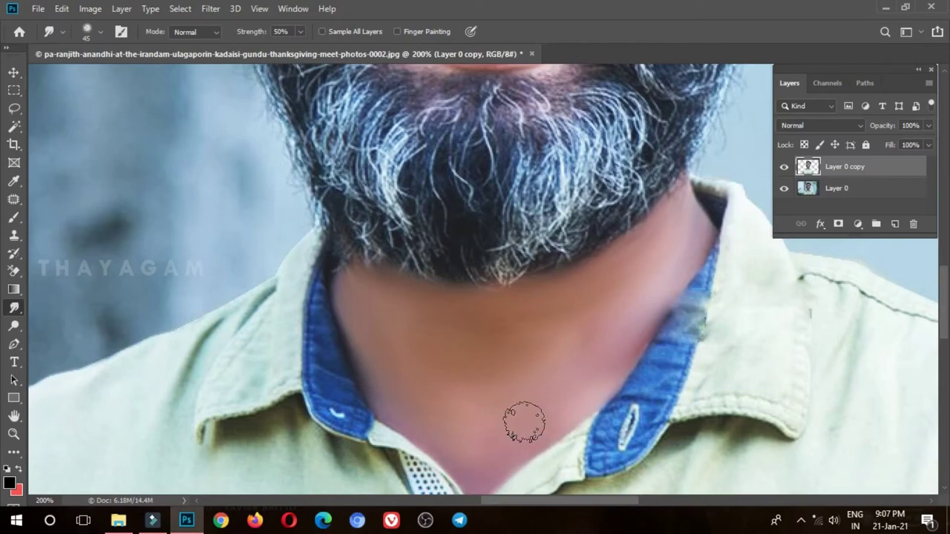
scroll(613, 392, up, 2)
scroll(609, 386, up, 5)
scroll(605, 378, up, 5)
scroll(596, 366, up, 2)
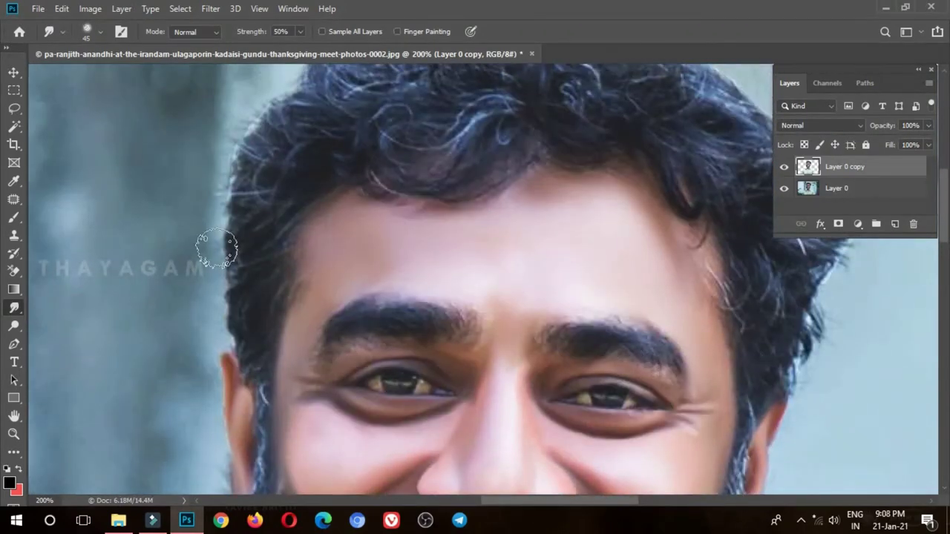
scroll(542, 289, down, 4)
click(100, 35)
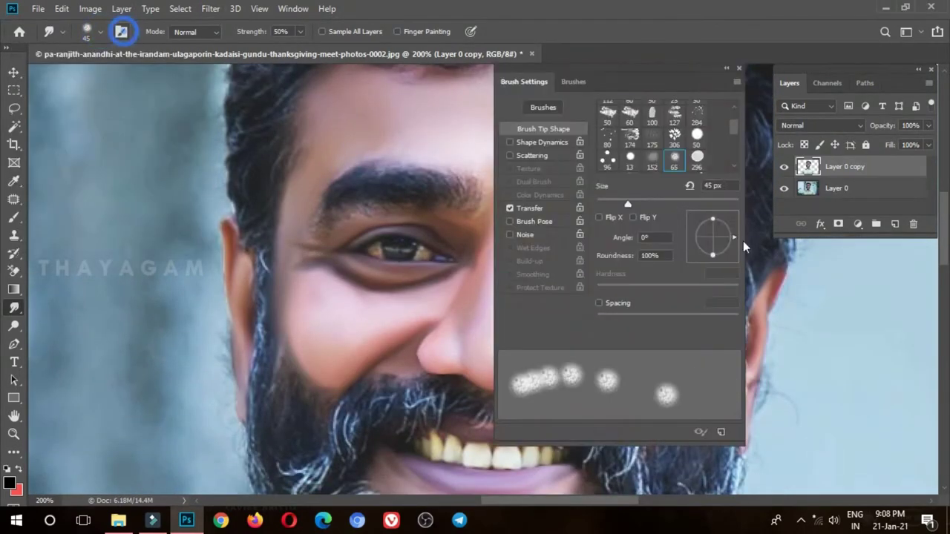
Choose the 11 px brush tip and set up a small Brush with default black and white colours.
click(676, 150)
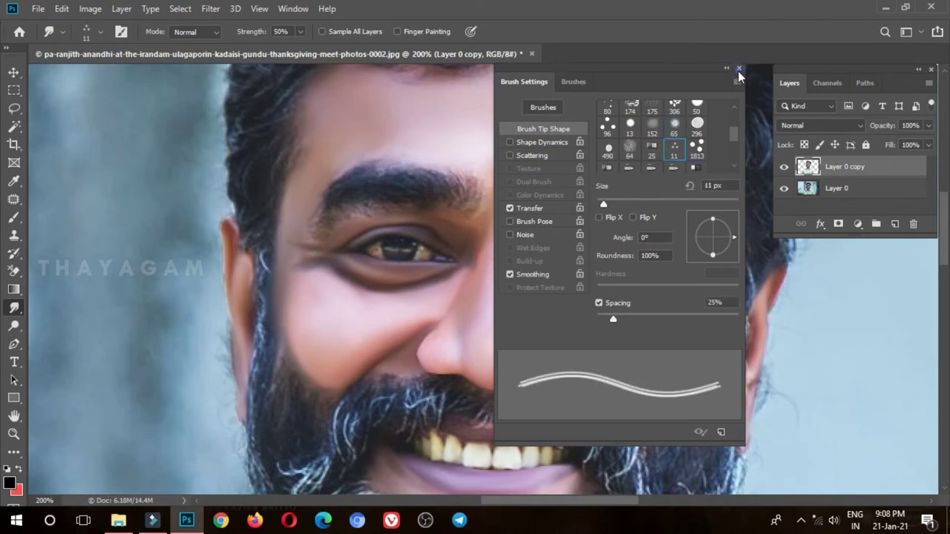
click(738, 69)
scroll(677, 150, up, 2)
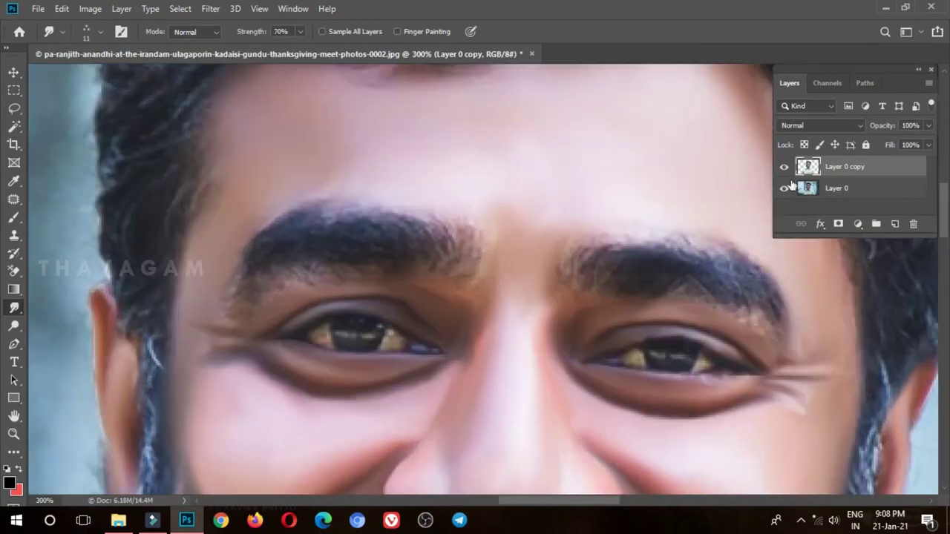
key(ctrl+plus)
click(14, 217)
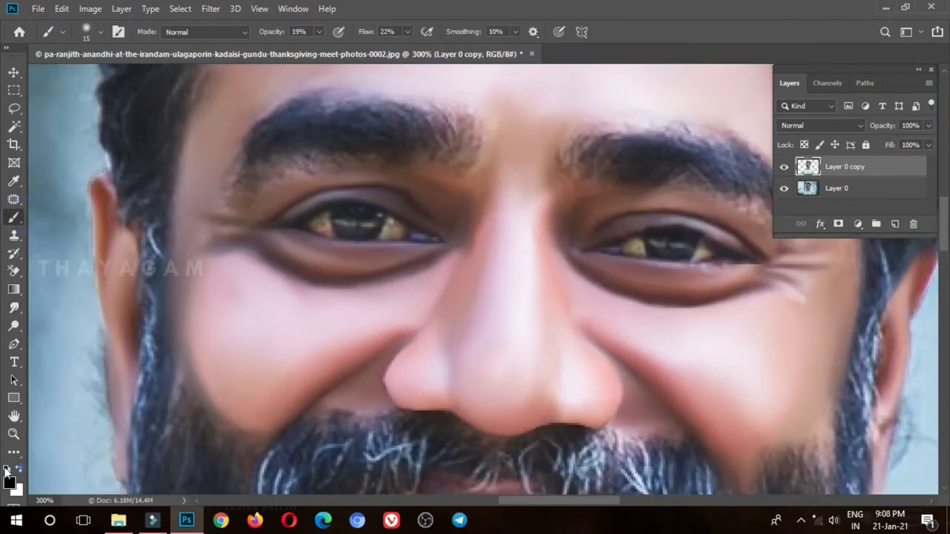
key(bracketleft)
key(bracketleft)
scroll(320, 258, up, 1)
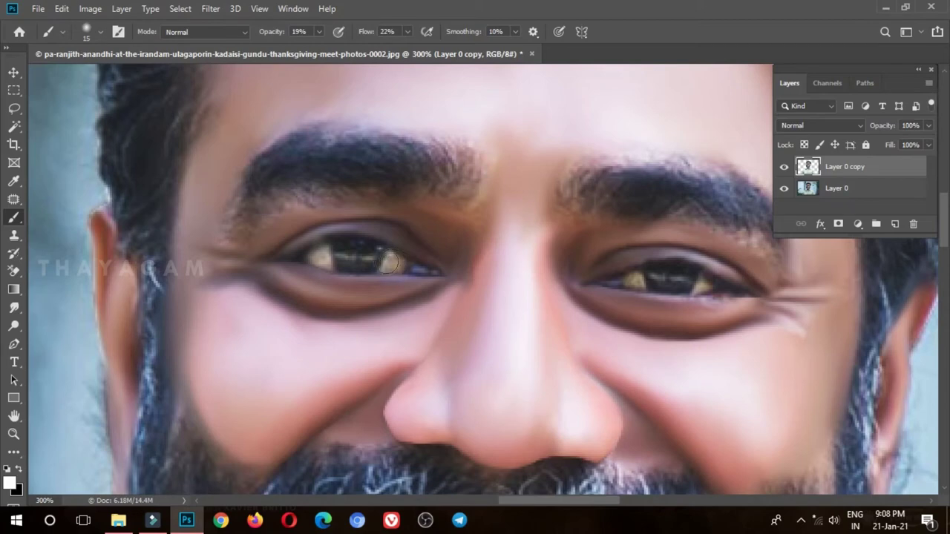
Paint the eye whites white at 19% opacity and lighten them with Dodge on midtones.
click(14, 327)
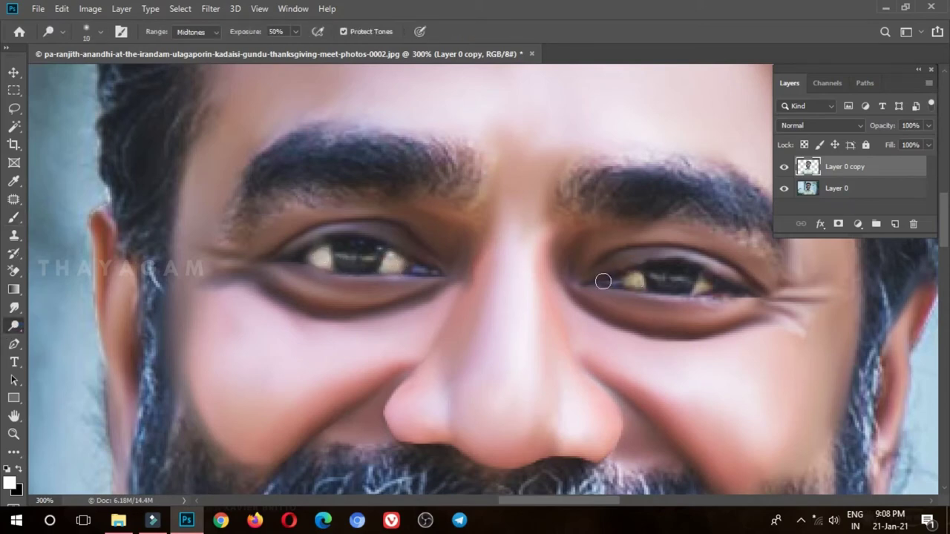
click(16, 220)
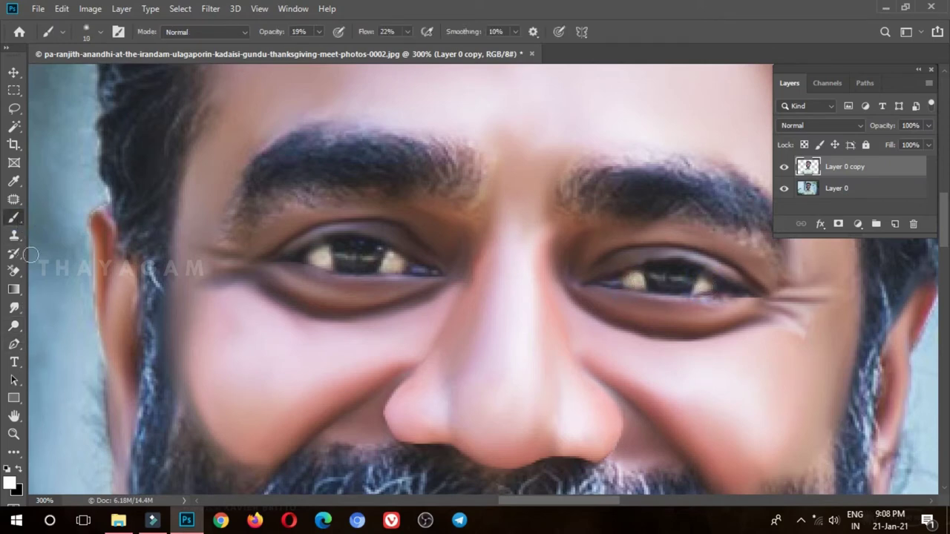
click(14, 325)
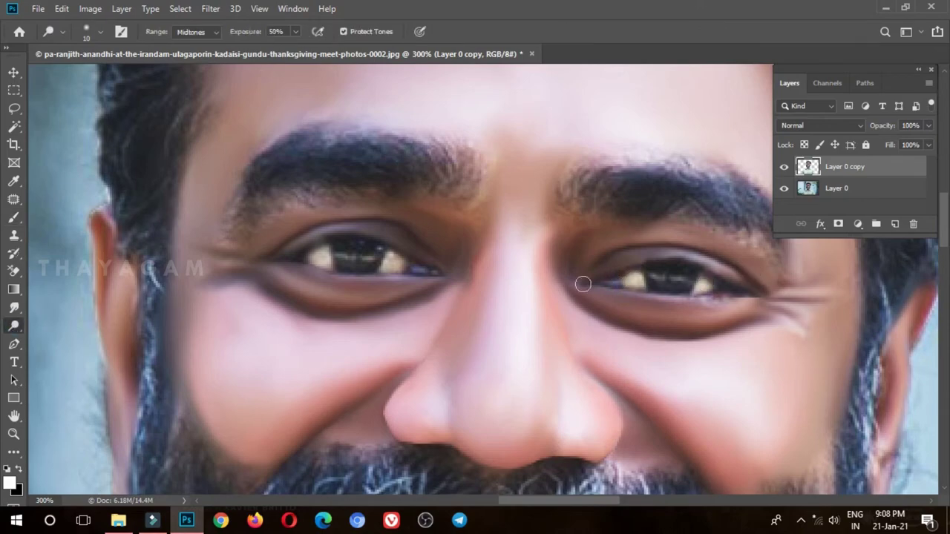
scroll(583, 284, down, 3)
click(15, 307)
With a smaller smudge brush, streak the beard below the lips down and to the left.
scroll(321, 345, down, 3)
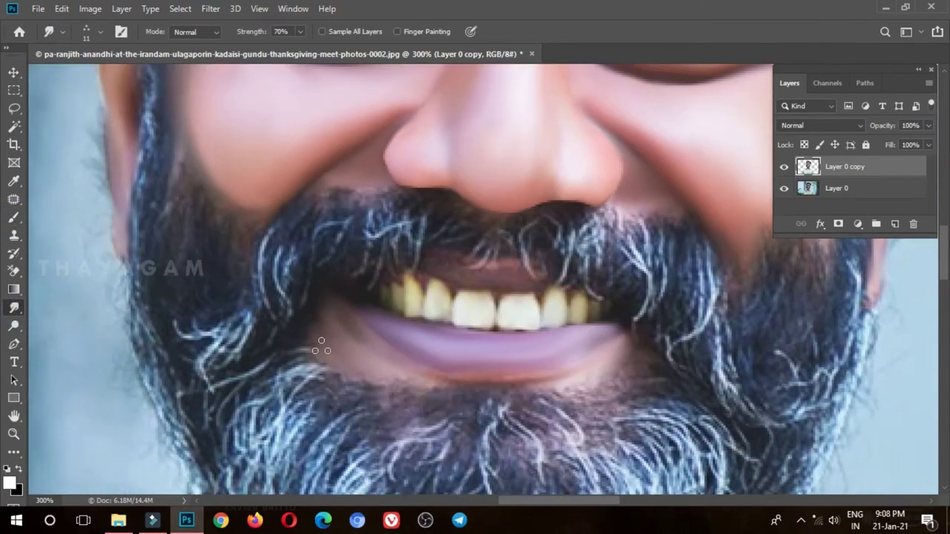
scroll(321, 345, down, 2)
scroll(413, 295, down, 2)
key(bracketleft)
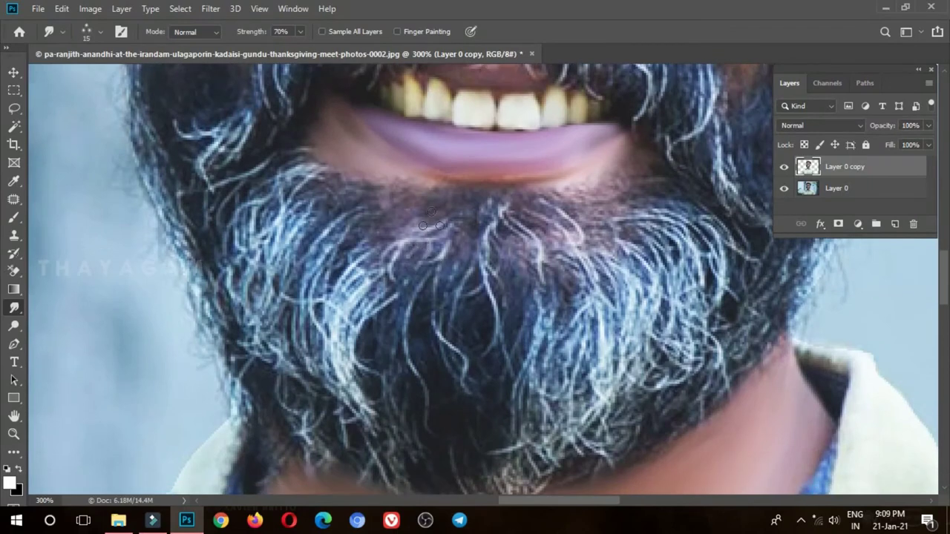
drag(422, 222, 371, 415)
drag(445, 252, 399, 374)
drag(468, 211, 416, 267)
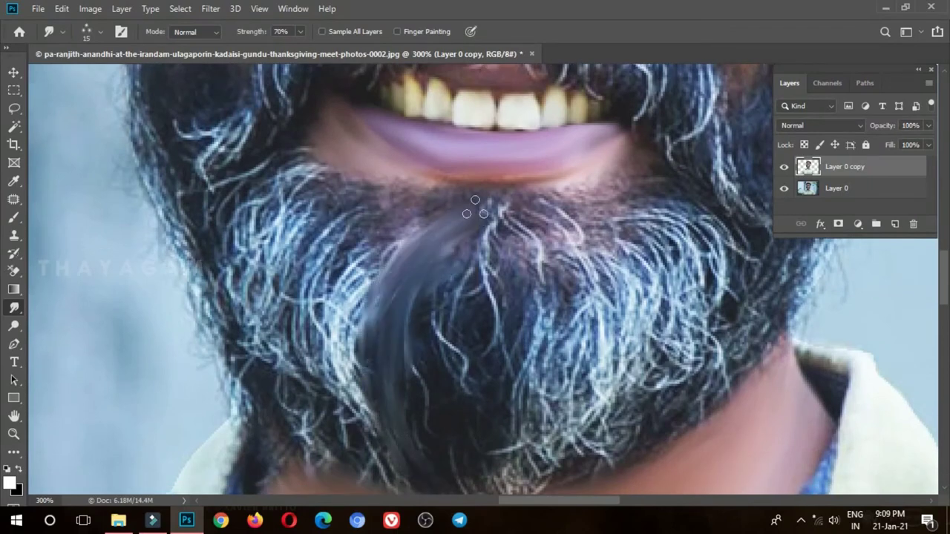
drag(434, 223, 356, 326)
drag(415, 204, 326, 304)
drag(398, 186, 305, 290)
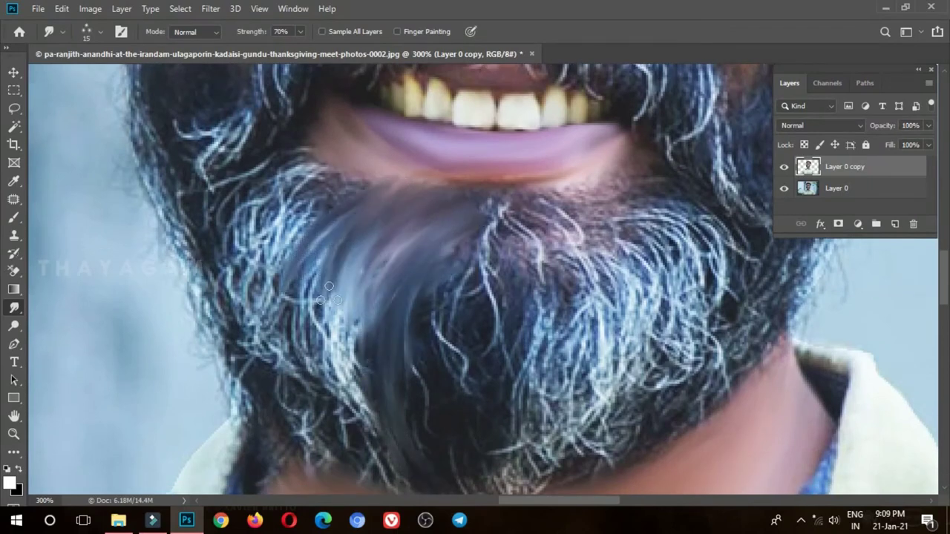
drag(348, 189, 327, 290)
drag(382, 195, 276, 282)
mouse_move(364, 167)
mouse_down()
mouse_move(244, 260)
mouse_move(237, 245)
mouse_move(223, 267)
mouse_up()
Stretch the lower-left beard into long smooth streaks toward the chin.
mouse_move(329, 213)
mouse_down()
mouse_move(307, 259)
mouse_move(311, 426)
mouse_up()
drag(371, 241, 334, 456)
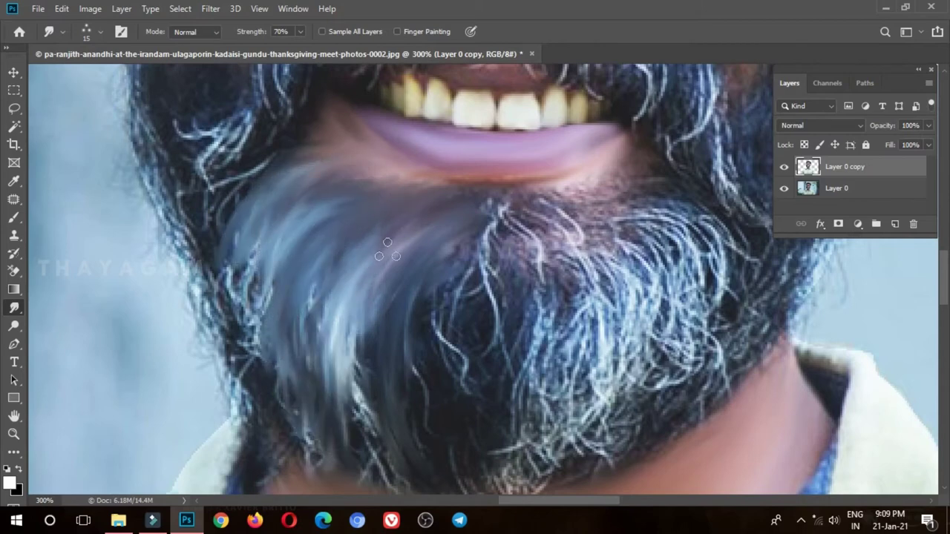
drag(405, 226, 371, 460)
drag(356, 304, 386, 493)
drag(363, 252, 356, 431)
drag(414, 185, 334, 401)
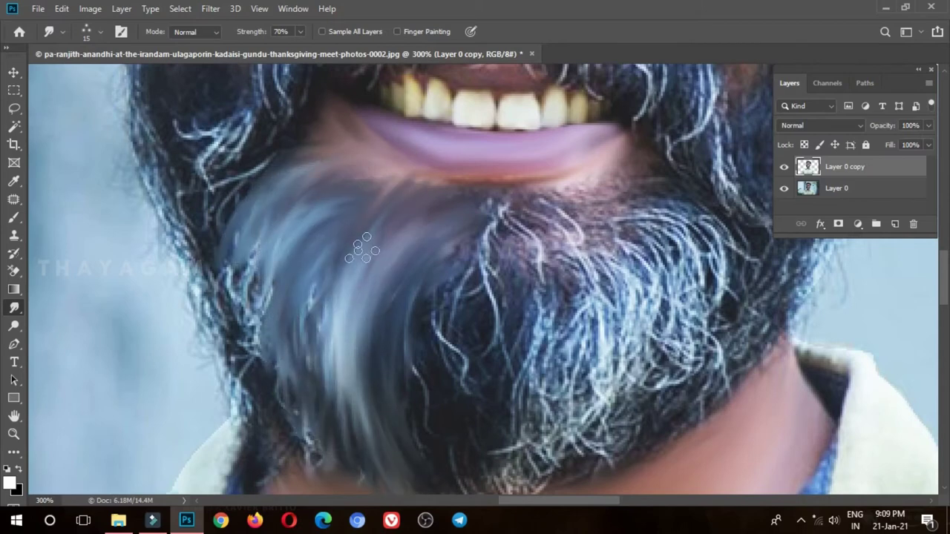
drag(322, 274, 307, 435)
drag(306, 312, 326, 469)
Smudge the centre-right beard down into streaks toward the chin.
drag(505, 208, 520, 438)
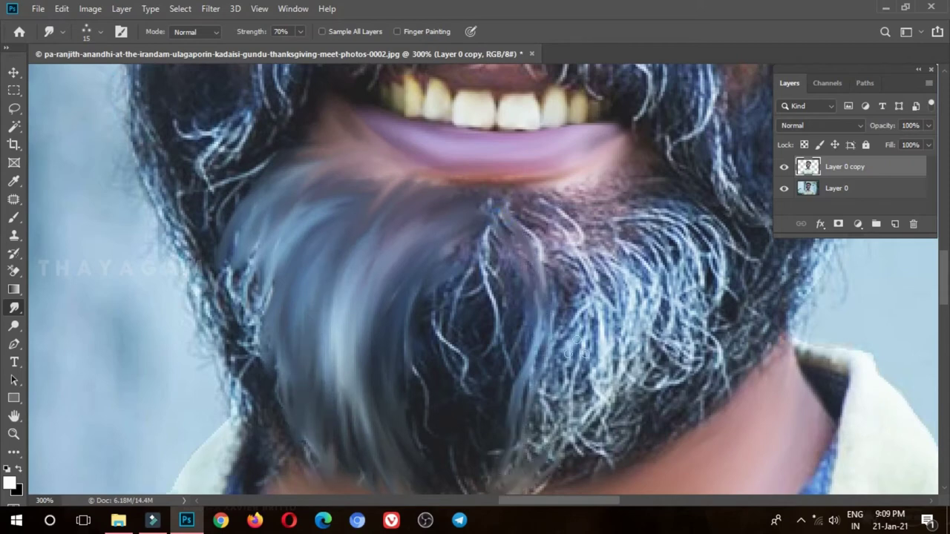
drag(571, 238, 579, 445)
drag(546, 223, 534, 452)
drag(553, 245, 576, 340)
drag(520, 215, 519, 445)
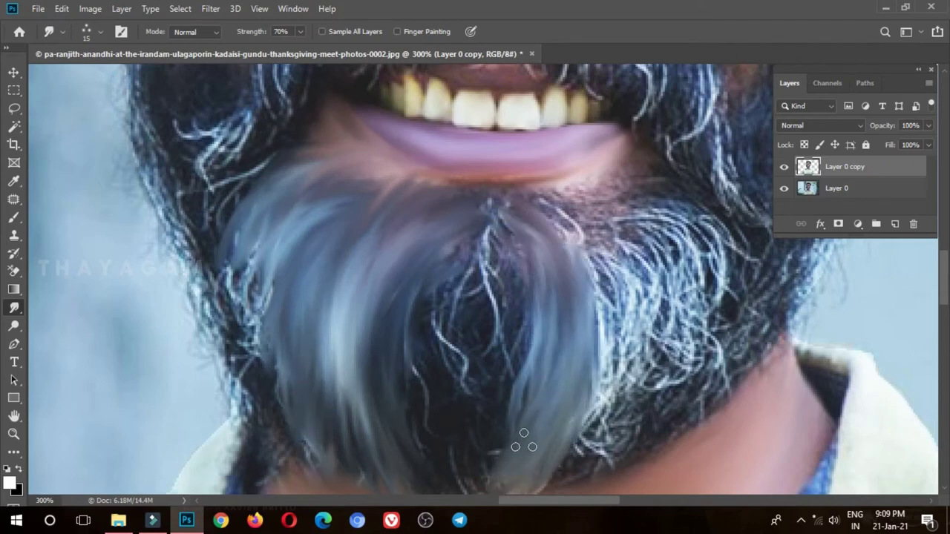
drag(601, 238, 579, 468)
drag(646, 192, 594, 446)
drag(656, 282, 558, 469)
Smudge the right side of the beard downward and smooth its upper-right dark hairs.
drag(698, 208, 607, 456)
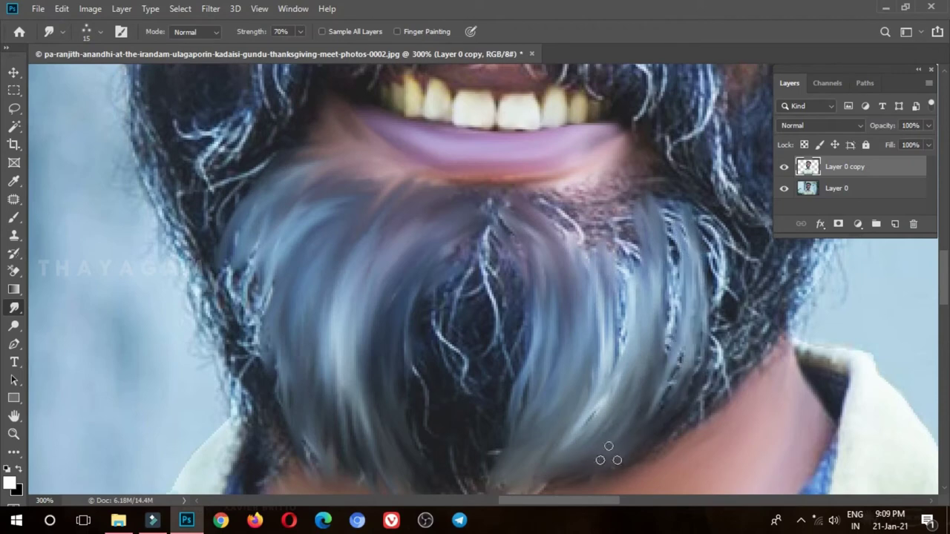
drag(742, 208, 712, 394)
drag(724, 194, 705, 357)
drag(686, 199, 646, 393)
drag(672, 234, 664, 404)
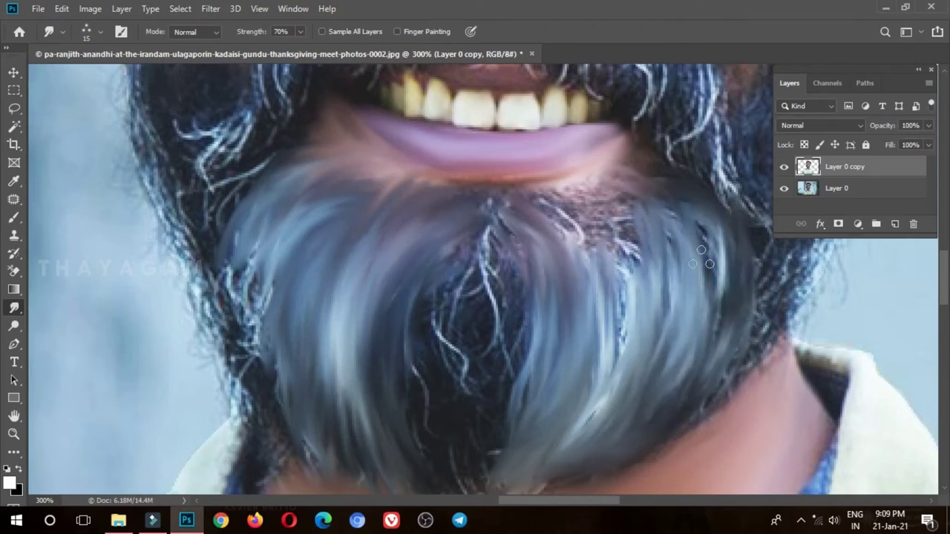
drag(704, 222, 714, 345)
drag(671, 204, 671, 337)
drag(653, 222, 569, 442)
drag(587, 208, 616, 289)
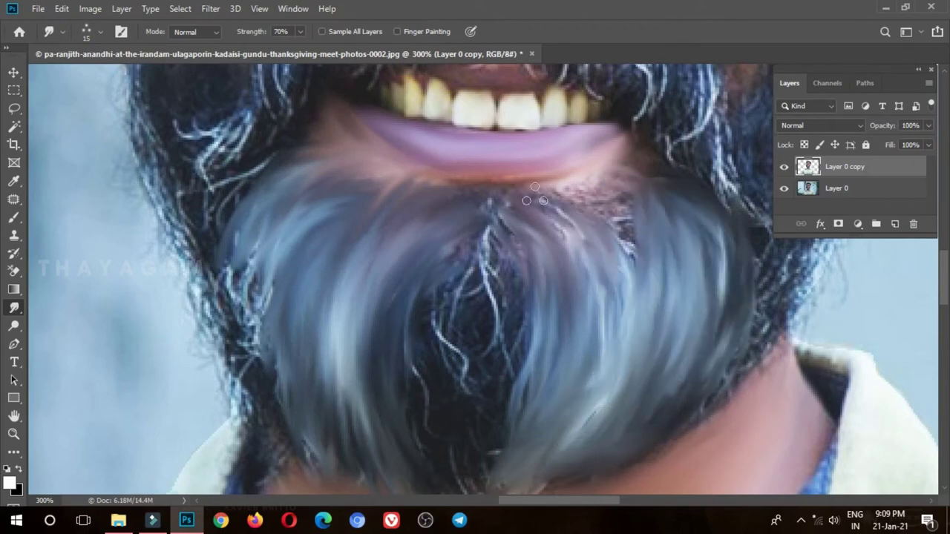
drag(572, 185, 650, 276)
Smooth the dark strands in the beard centre and remove the light spot under the chin.
drag(486, 223, 445, 349)
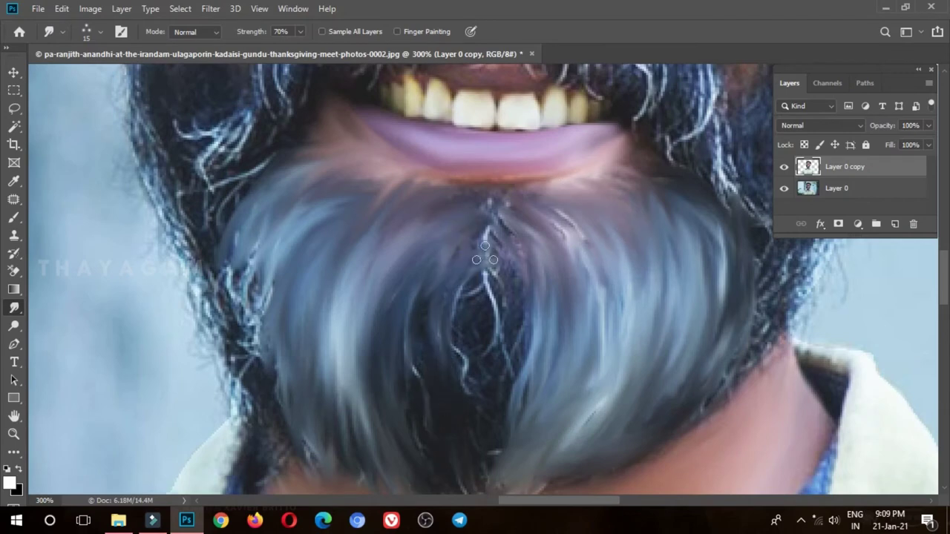
drag(434, 285, 415, 386)
drag(486, 189, 535, 423)
drag(517, 186, 589, 324)
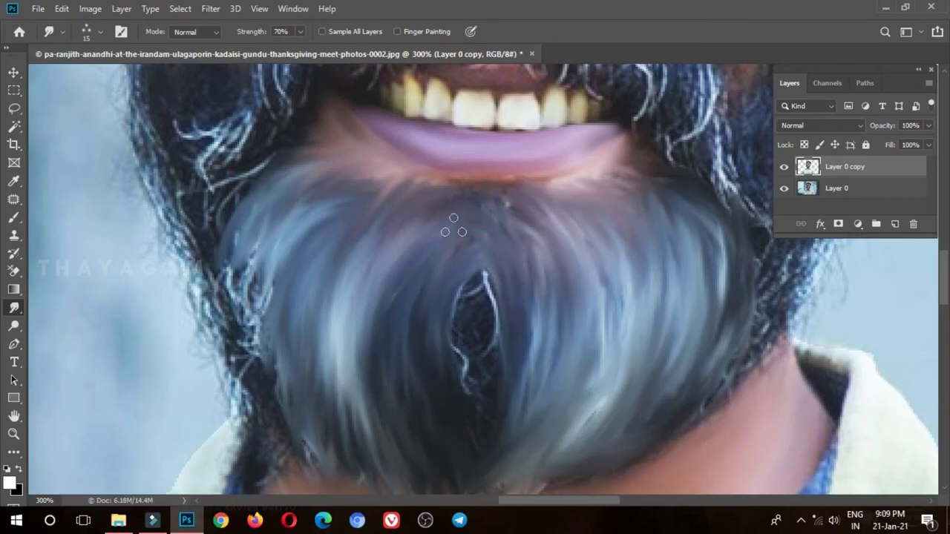
mouse_move(494, 276)
mouse_down()
mouse_move(484, 349)
mouse_move(462, 394)
mouse_move(472, 356)
mouse_up()
scroll(519, 318, down, 2)
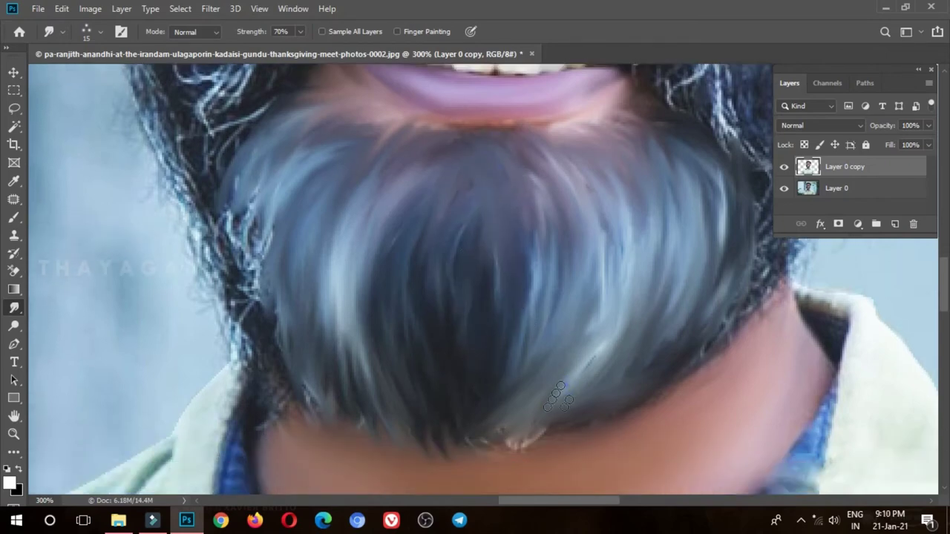
drag(542, 438, 464, 434)
drag(256, 215, 251, 393)
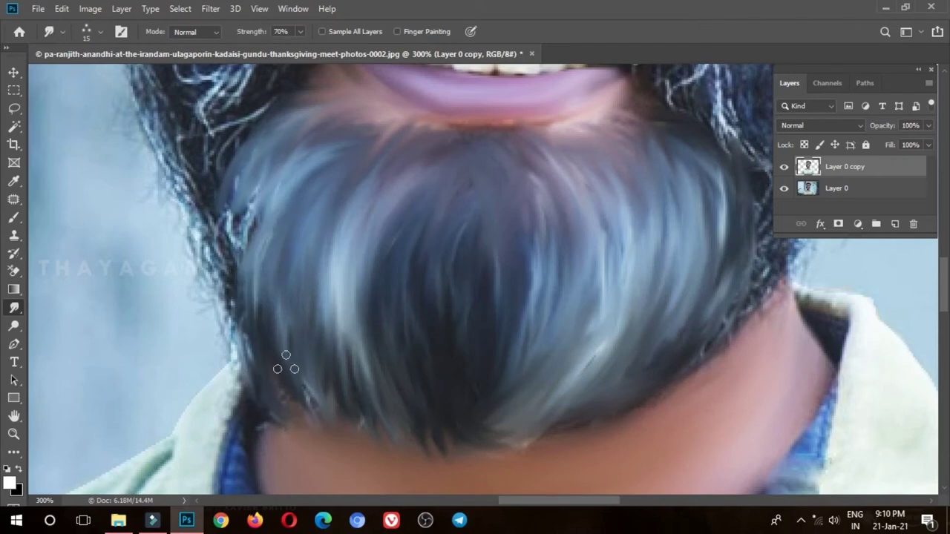
Smooth the strands along the beard's left and right edges.
drag(286, 363, 327, 415)
drag(282, 194, 237, 327)
drag(256, 167, 224, 326)
drag(215, 208, 212, 274)
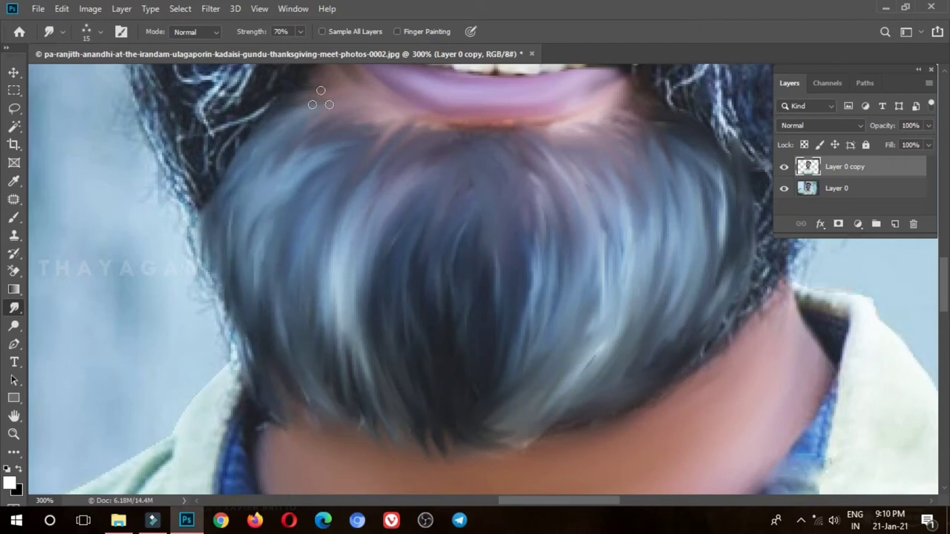
drag(813, 315, 694, 364)
drag(623, 356, 590, 390)
drag(635, 293, 609, 349)
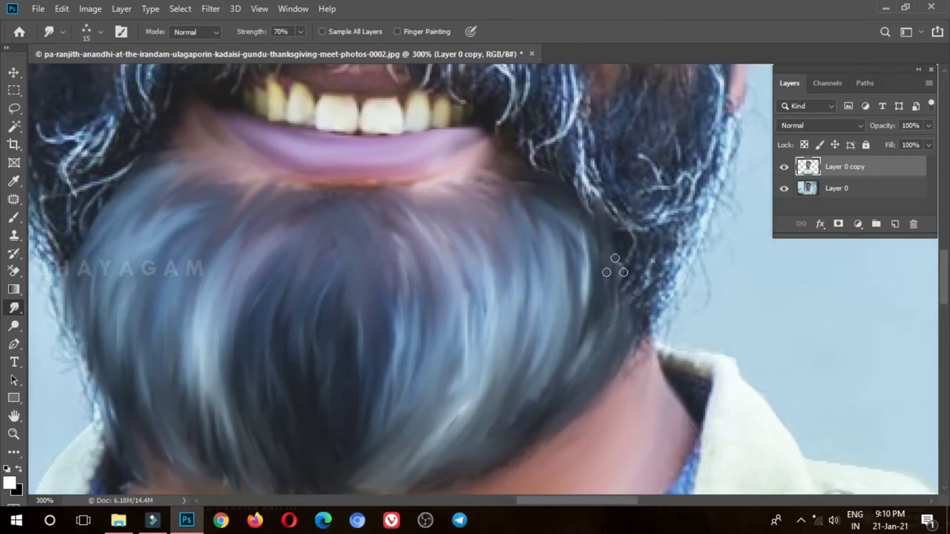
drag(623, 244, 542, 145)
drag(590, 189, 535, 153)
drag(639, 256, 636, 299)
drag(646, 364, 632, 254)
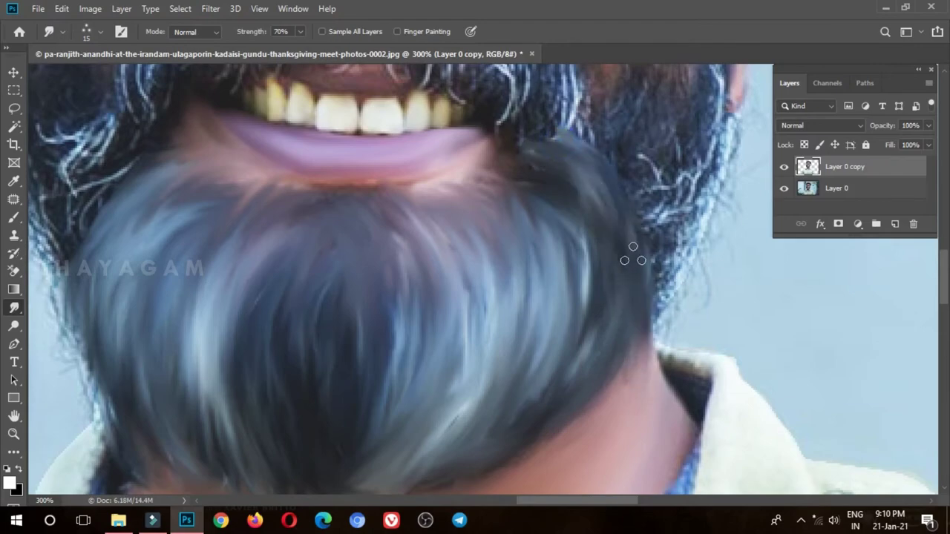
scroll(635, 250, up, 3)
scroll(470, 335, left, 5)
scroll(470, 334, up, 5)
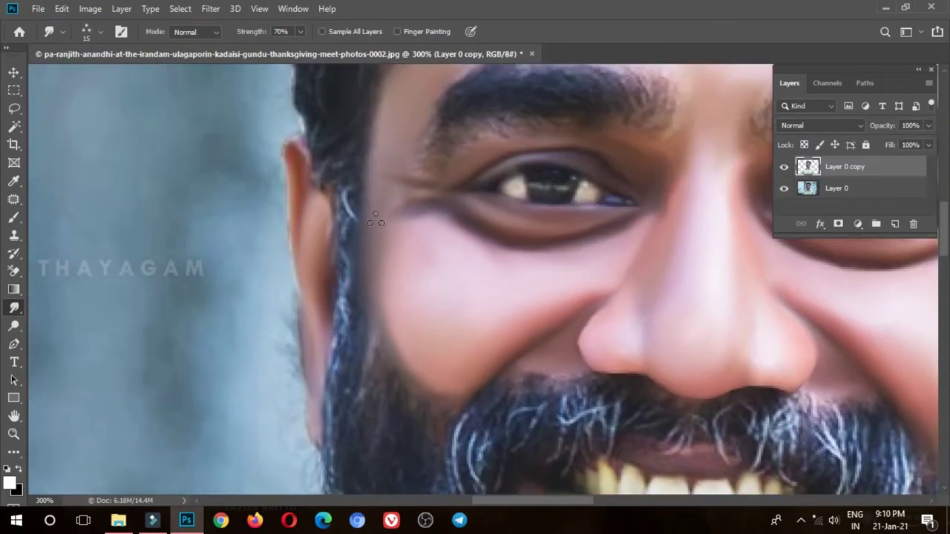
Smooth the beard strands beside the left cheek and along the beard edge.
drag(349, 155, 356, 241)
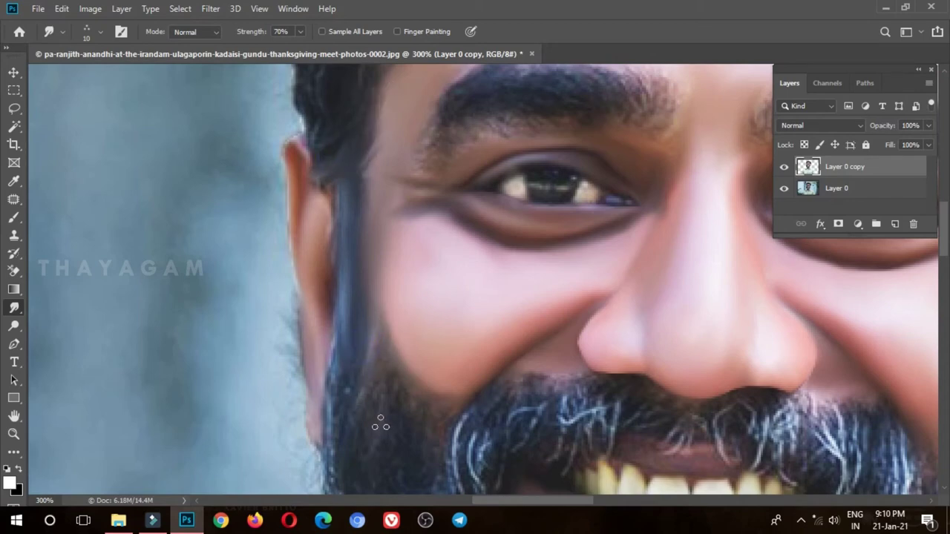
drag(359, 397, 372, 313)
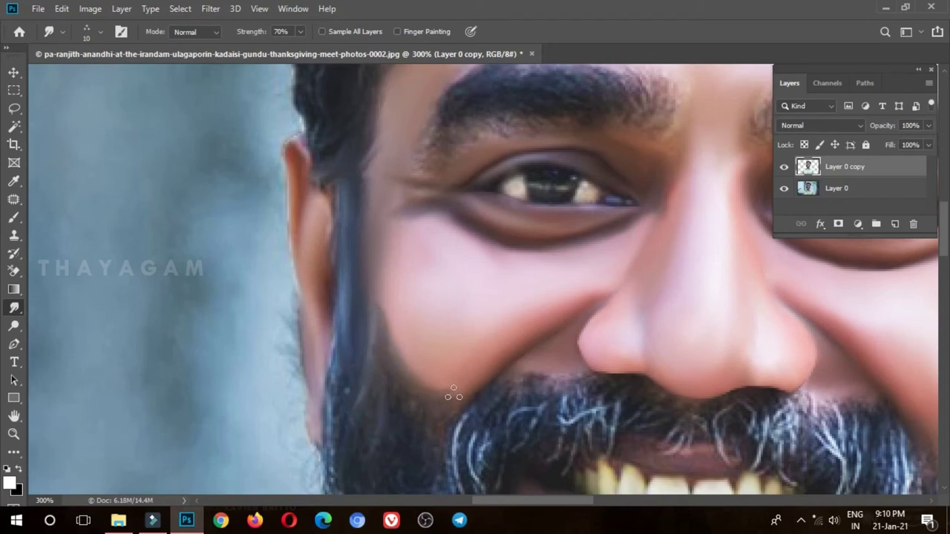
scroll(397, 343, down, 1)
scroll(416, 320, down, 4)
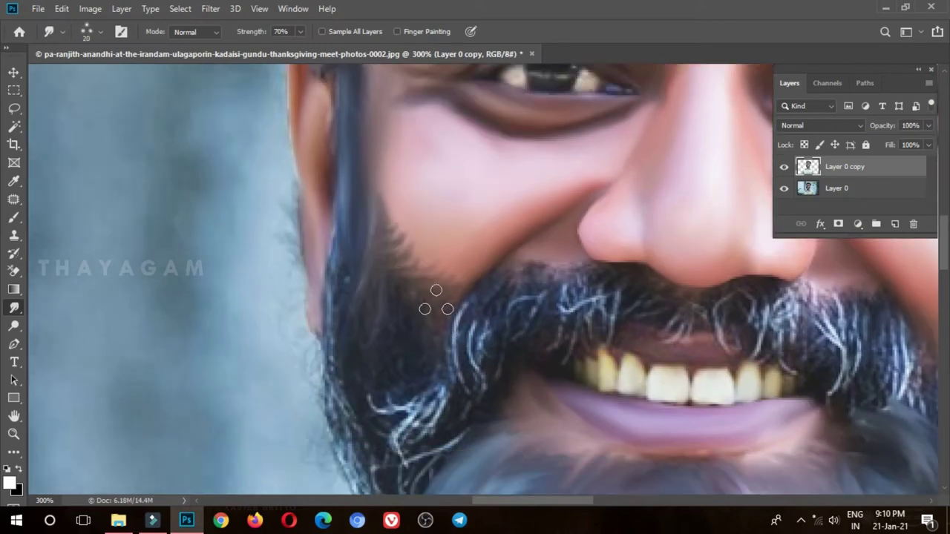
key(bracketright)
key(bracketright)
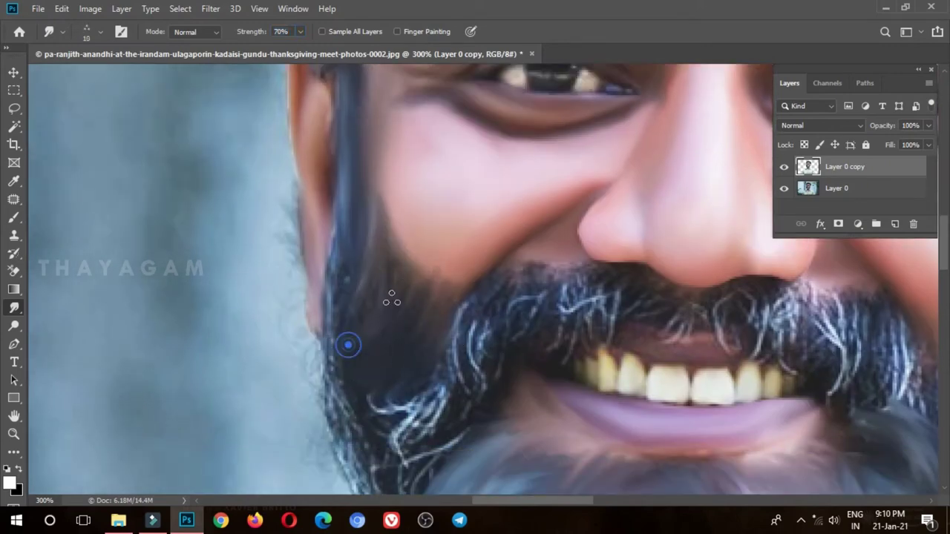
Darken and soften the white beard strands near the chin, resizing the brush as needed.
mouse_move(333, 366)
mouse_down()
mouse_move(338, 416)
mouse_move(445, 326)
mouse_up()
scroll(338, 401, down, 2)
key(bracketright)
drag(401, 394, 475, 260)
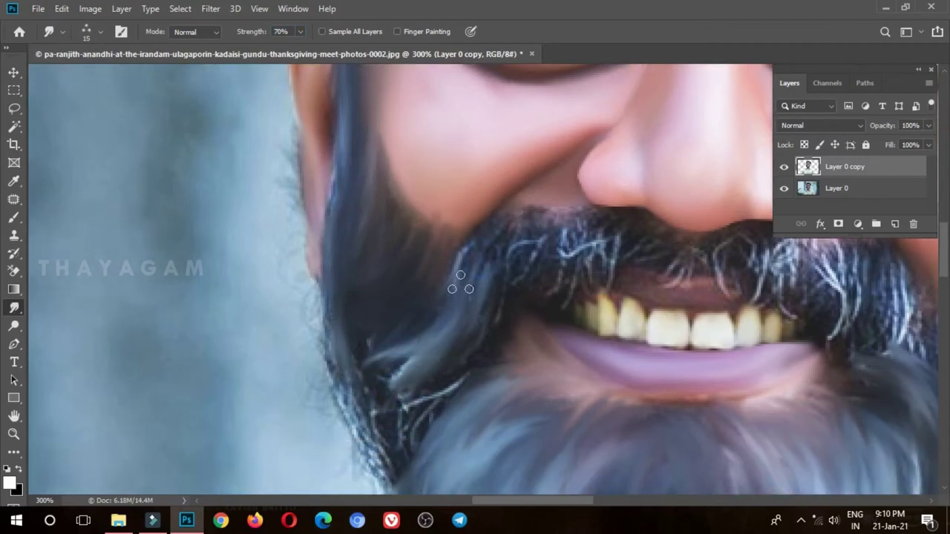
drag(453, 334, 385, 371)
key(bracketleft)
drag(416, 438, 462, 383)
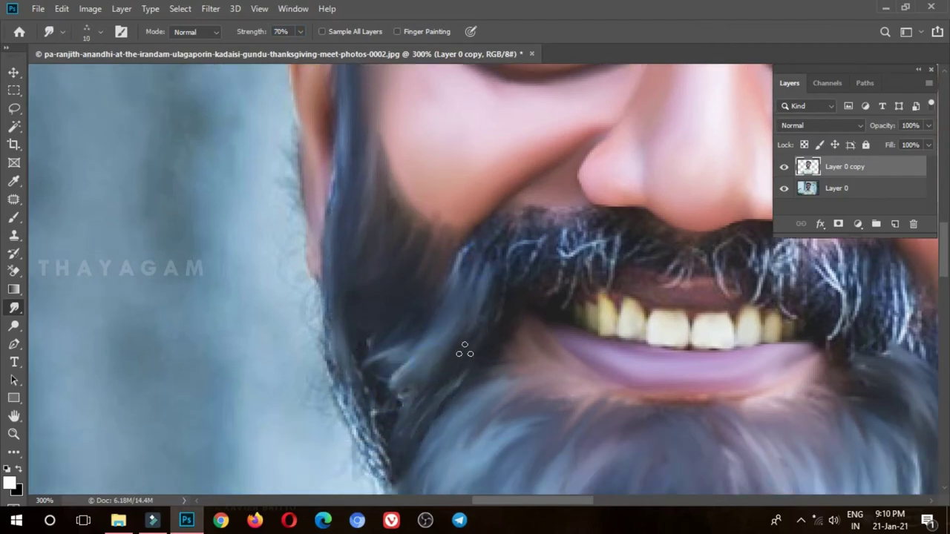
mouse_move(390, 431)
mouse_down()
mouse_move(366, 341)
mouse_move(345, 417)
mouse_up()
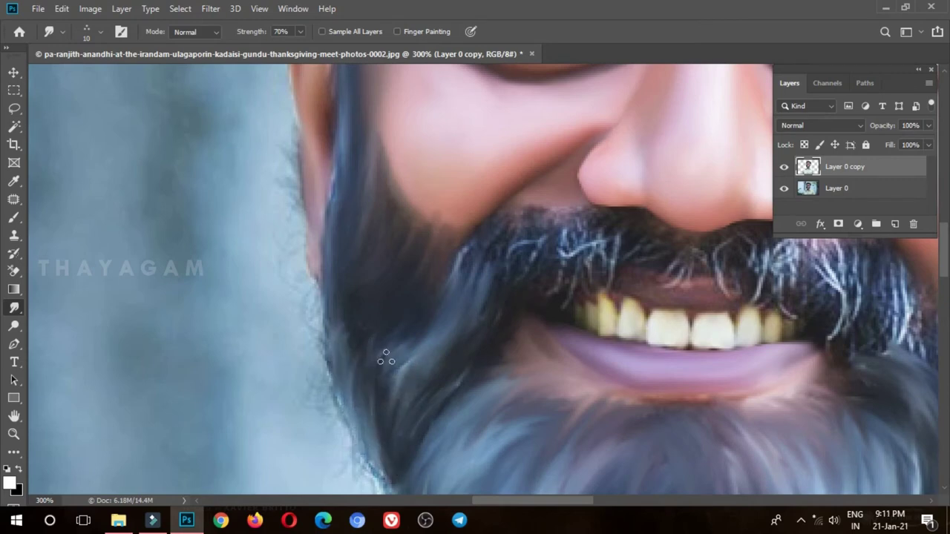
scroll(501, 267, up, 3)
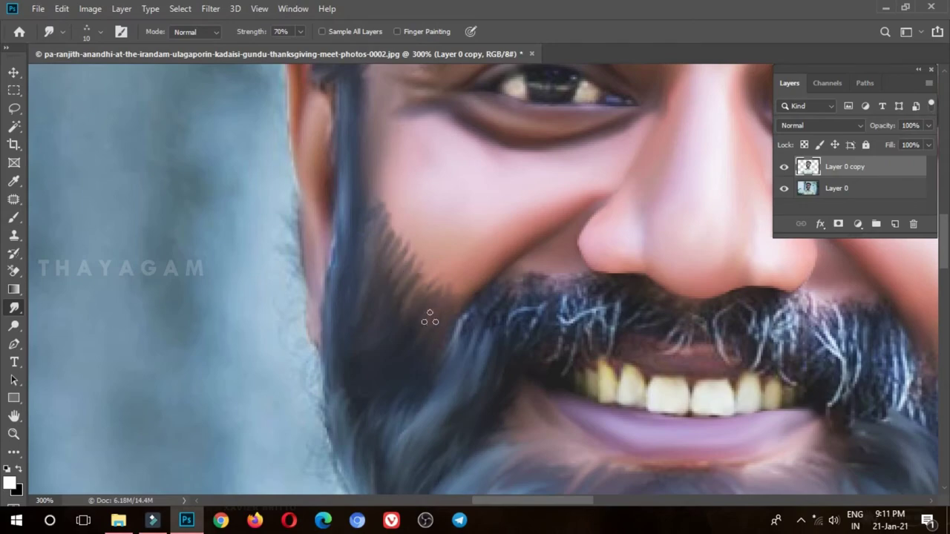
scroll(429, 317, down, 2)
scroll(594, 312, down, 3)
scroll(790, 312, up, 4)
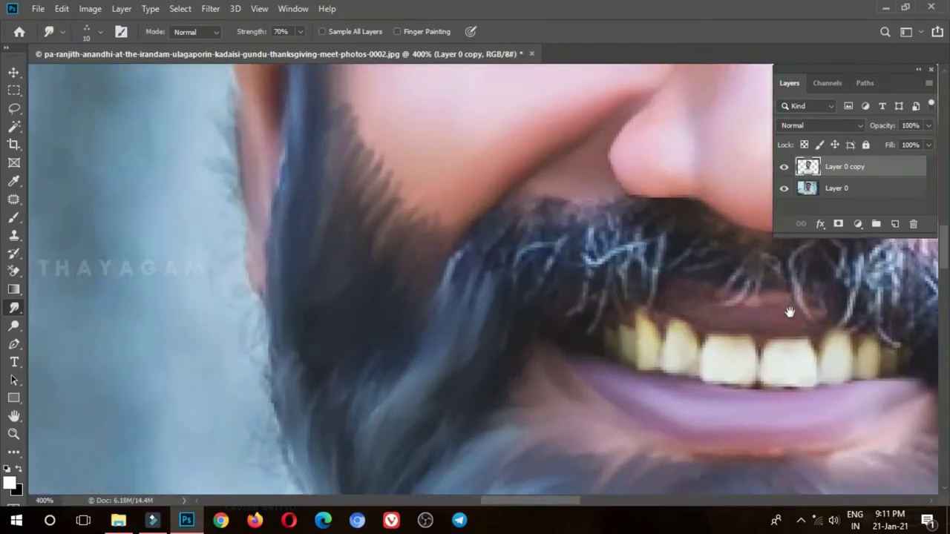
Blend the grey moustache hairs into a darker, smoother moustache.
drag(790, 312, 582, 260)
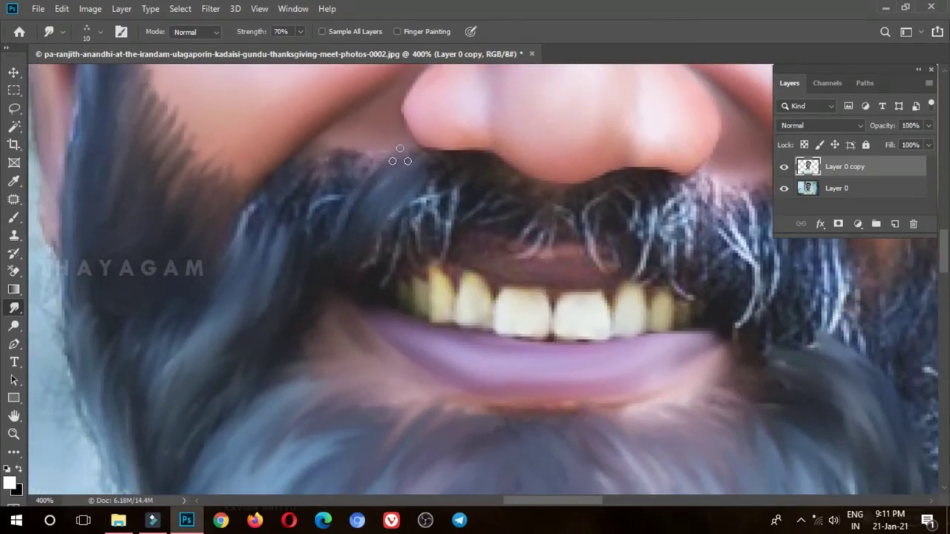
drag(400, 156, 293, 228)
mouse_move(471, 221)
mouse_down()
mouse_move(435, 248)
mouse_move(378, 263)
mouse_up()
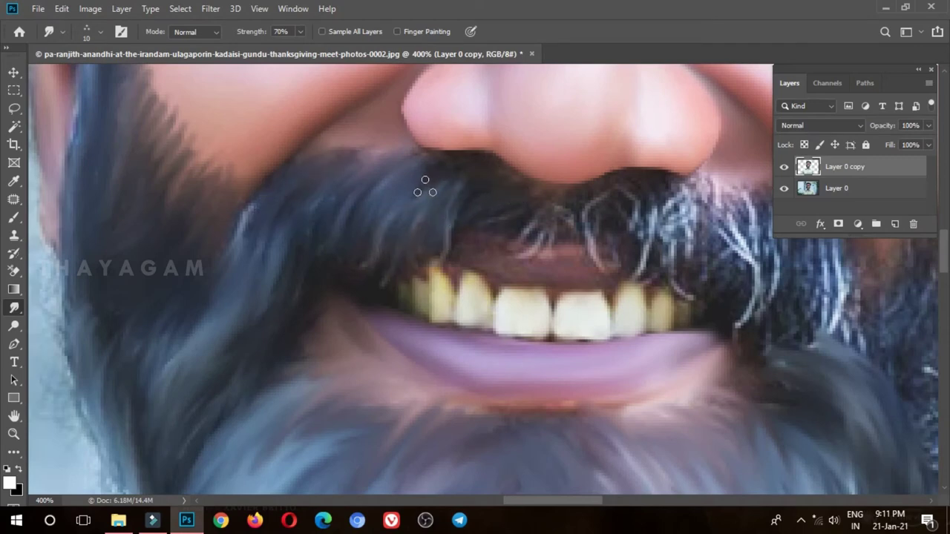
drag(567, 223, 510, 236)
mouse_move(588, 196)
mouse_down()
mouse_move(621, 265)
mouse_move(608, 204)
mouse_move(670, 265)
mouse_move(653, 193)
mouse_up()
scroll(652, 190, right, 3)
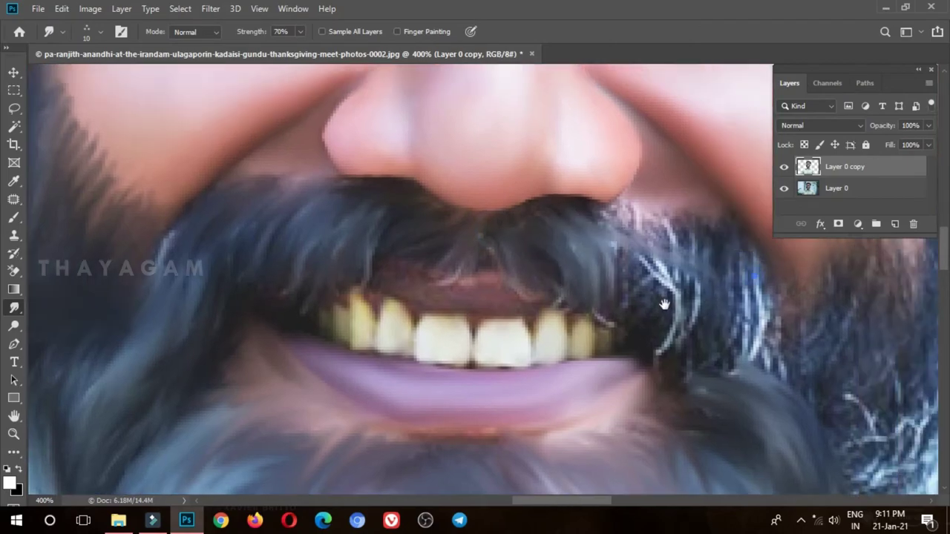
mouse_move(665, 304)
mouse_down()
mouse_move(604, 322)
mouse_move(624, 335)
mouse_move(656, 271)
mouse_up()
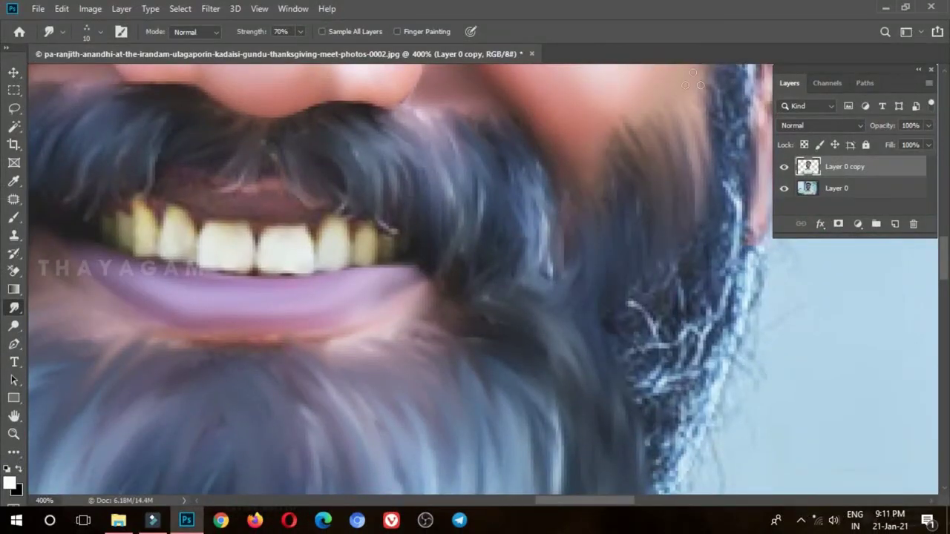
Smudge the ragged right edge of the beard into smooth strands.
scroll(690, 163, up, 3)
scroll(697, 187, down, 5)
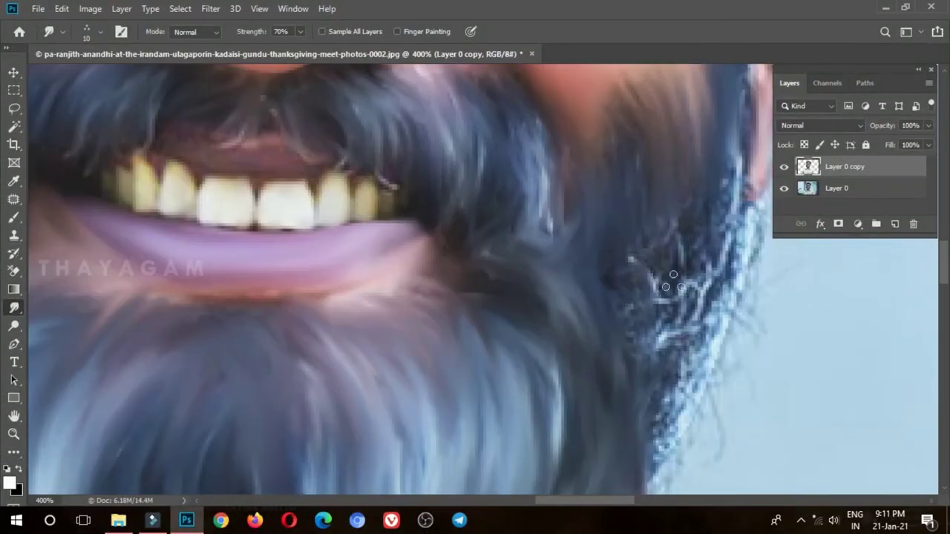
mouse_move(660, 371)
mouse_down()
mouse_move(731, 208)
mouse_move(664, 401)
mouse_up()
mouse_move(697, 245)
mouse_down()
mouse_move(645, 220)
mouse_move(653, 349)
mouse_up()
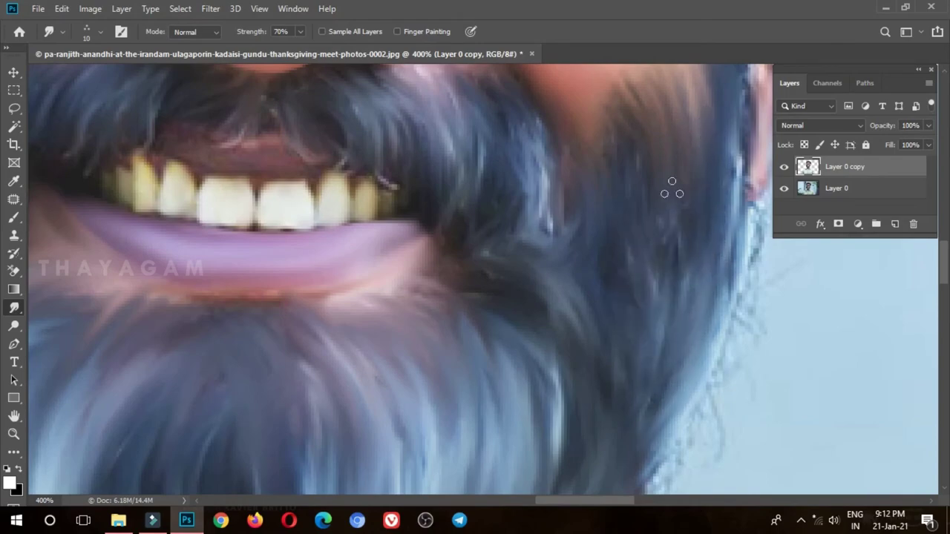
drag(670, 190, 682, 282)
scroll(670, 191, down, 3)
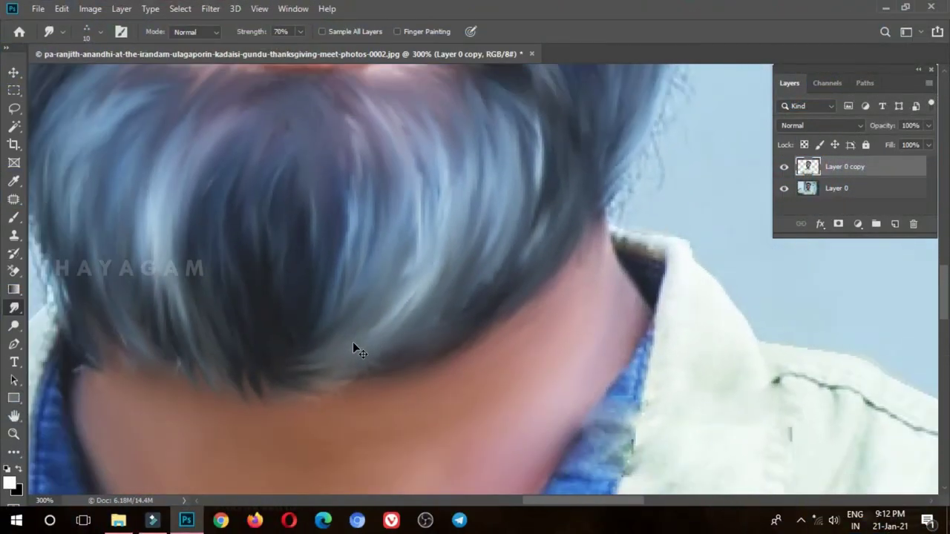
scroll(353, 344, up, 4)
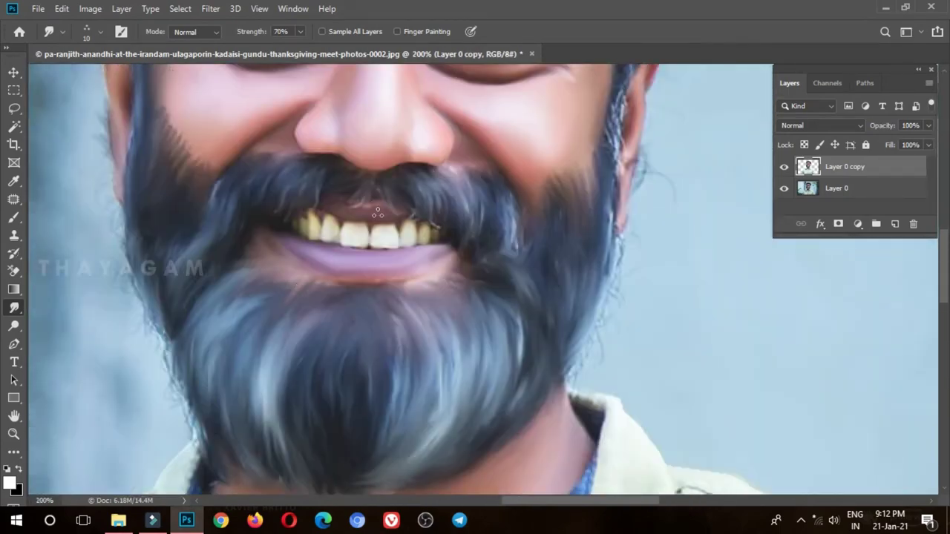
Zoom in and blend the light hair strand by the ear into the dark hair.
scroll(420, 224, up, 5)
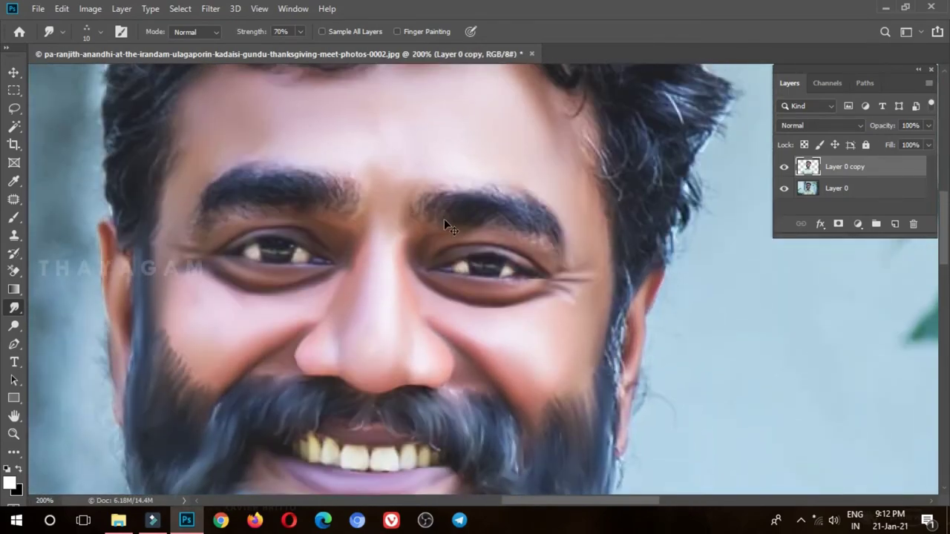
scroll(445, 223, up, 1)
drag(677, 336, 706, 241)
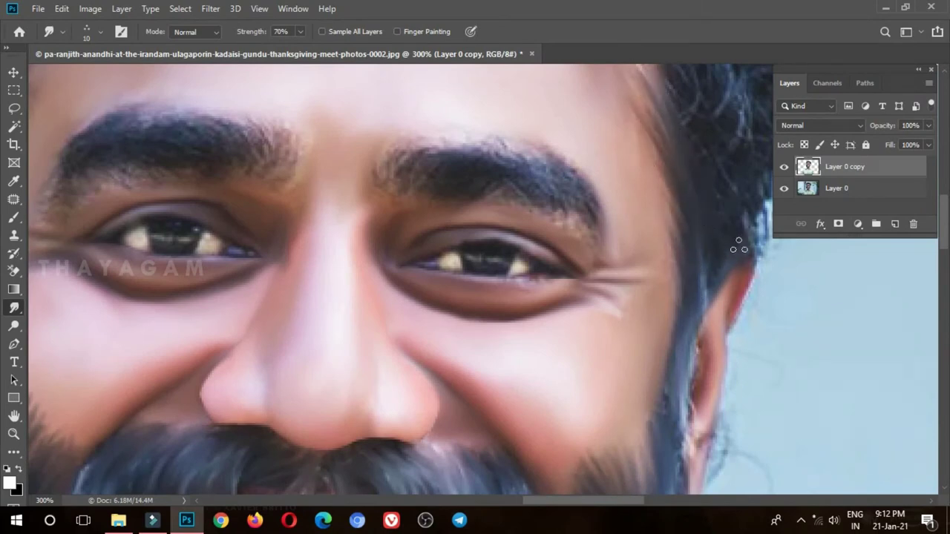
Smudge the right eyebrow's speckled lower end and top edge smooth.
scroll(482, 212, up, 1)
scroll(477, 206, up, 1)
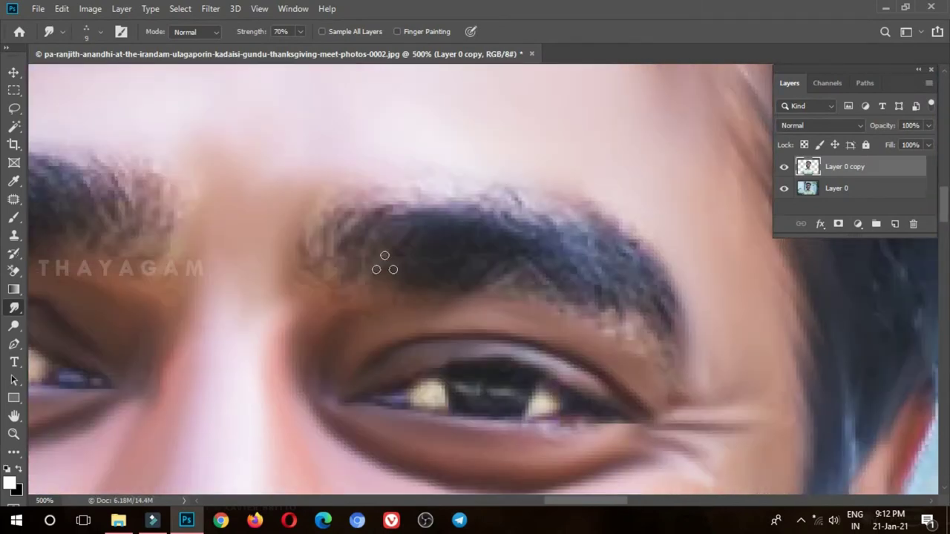
drag(631, 330, 656, 309)
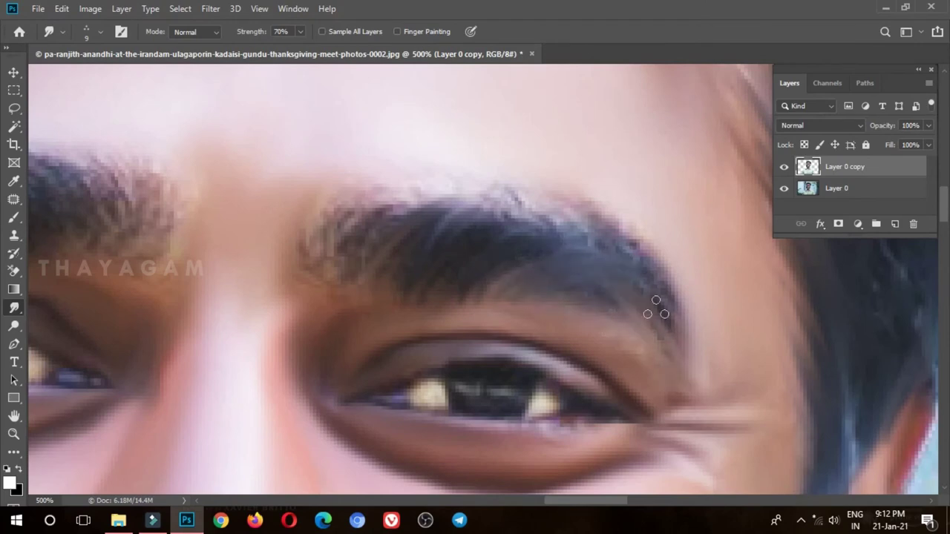
drag(634, 249, 438, 212)
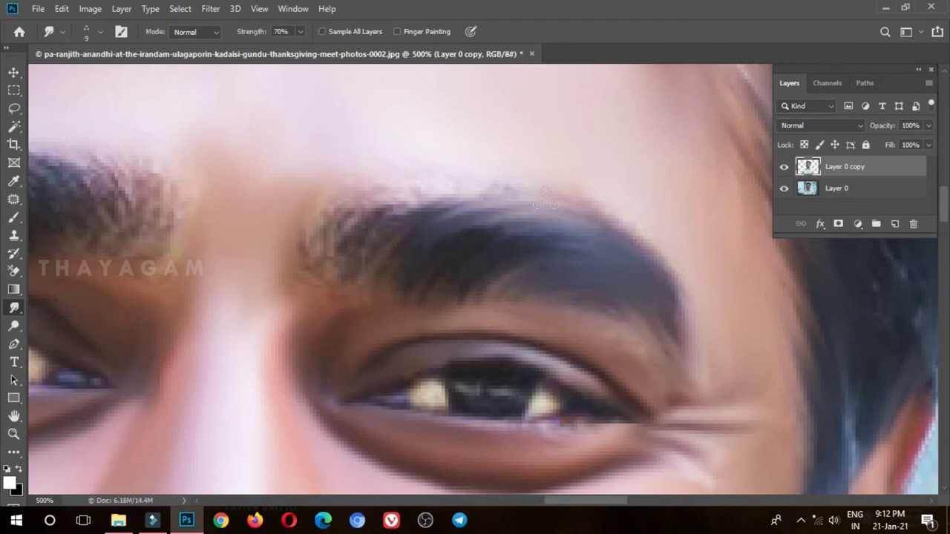
mouse_move(367, 271)
mouse_down()
mouse_move(424, 192)
mouse_move(318, 259)
mouse_move(325, 202)
mouse_up()
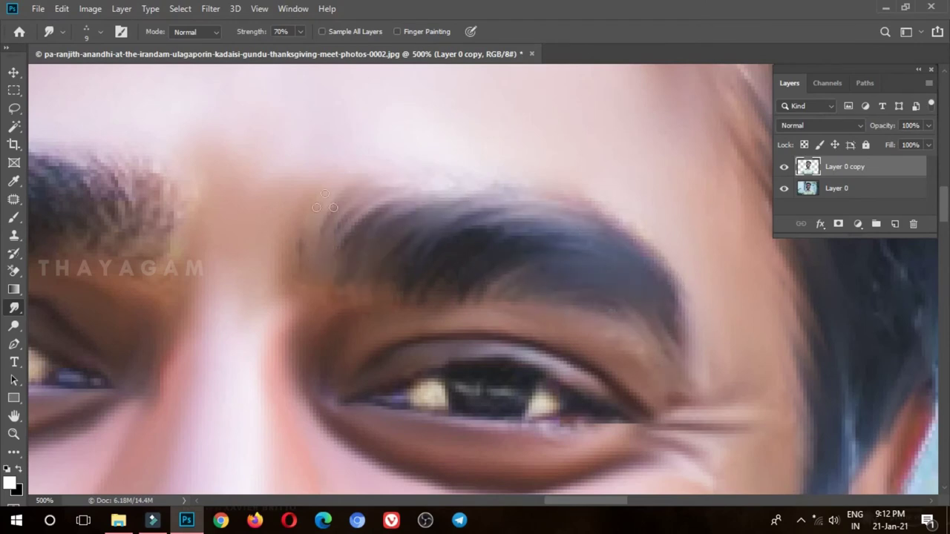
Smudge the left eyebrow's top, underside and ends into a smooth dark stroke.
drag(121, 218, 343, 311)
mouse_move(400, 368)
mouse_down()
mouse_move(356, 267)
mouse_move(265, 262)
mouse_move(304, 311)
mouse_up()
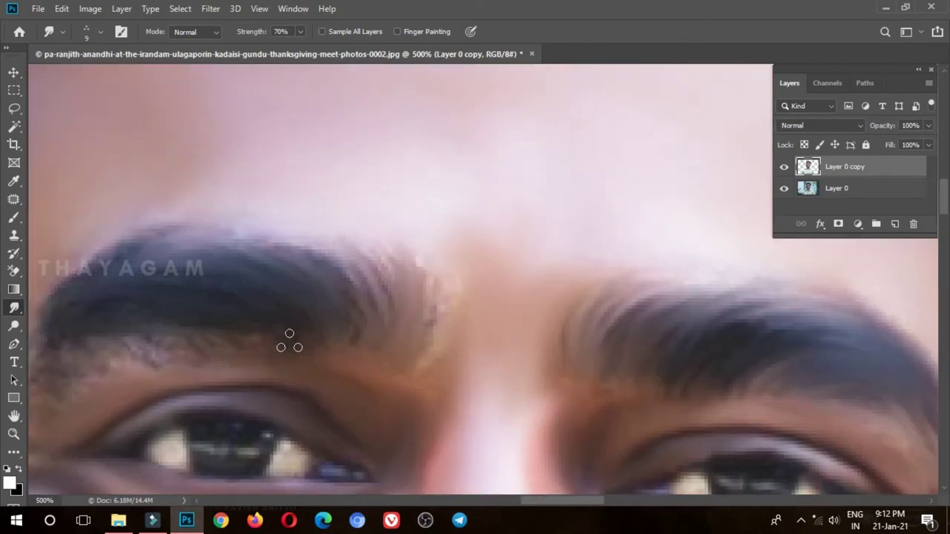
drag(66, 271, 339, 265)
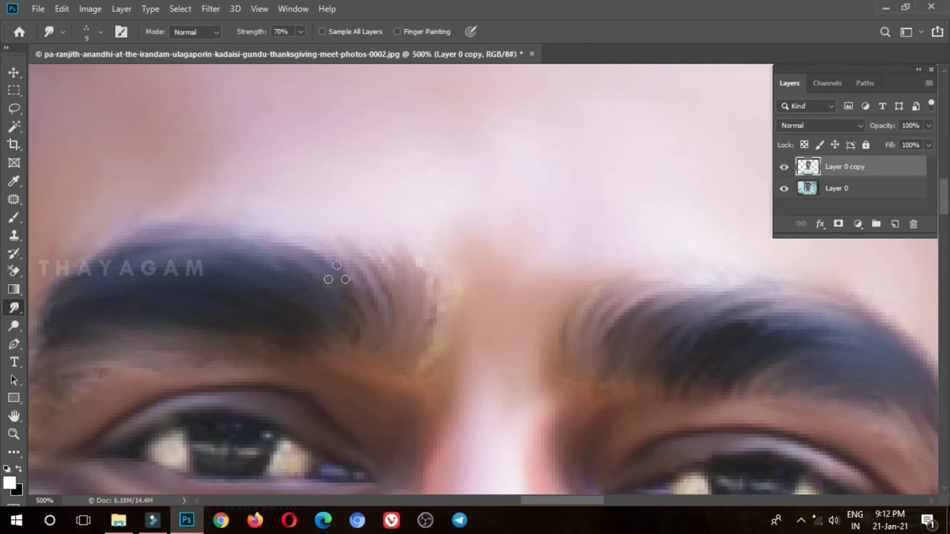
drag(141, 382, 379, 345)
drag(242, 347, 335, 257)
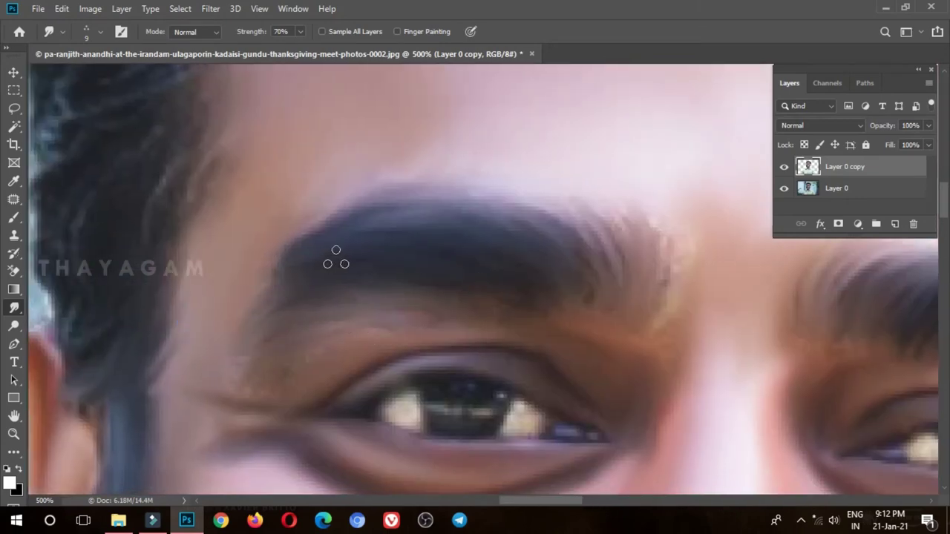
mouse_move(569, 322)
mouse_down()
mouse_move(513, 197)
mouse_move(668, 233)
mouse_up()
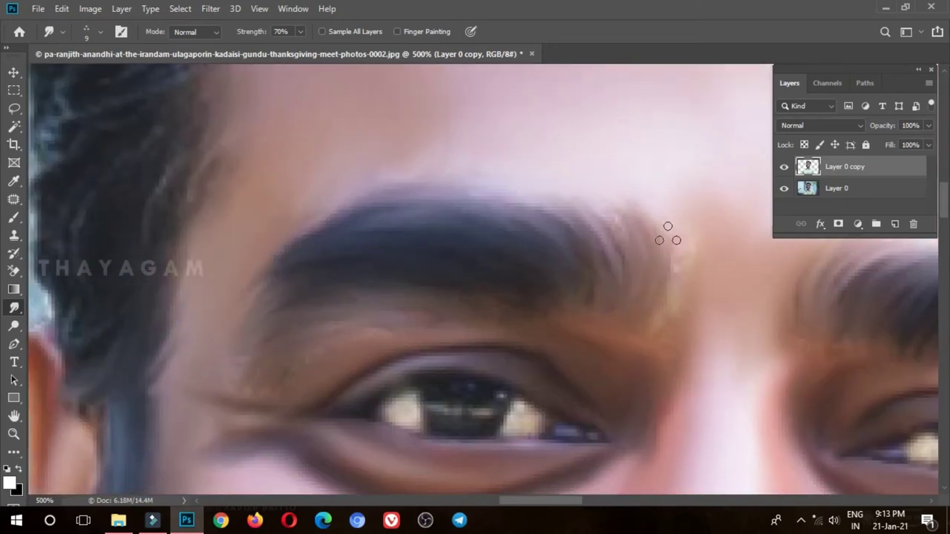
drag(618, 374, 928, 390)
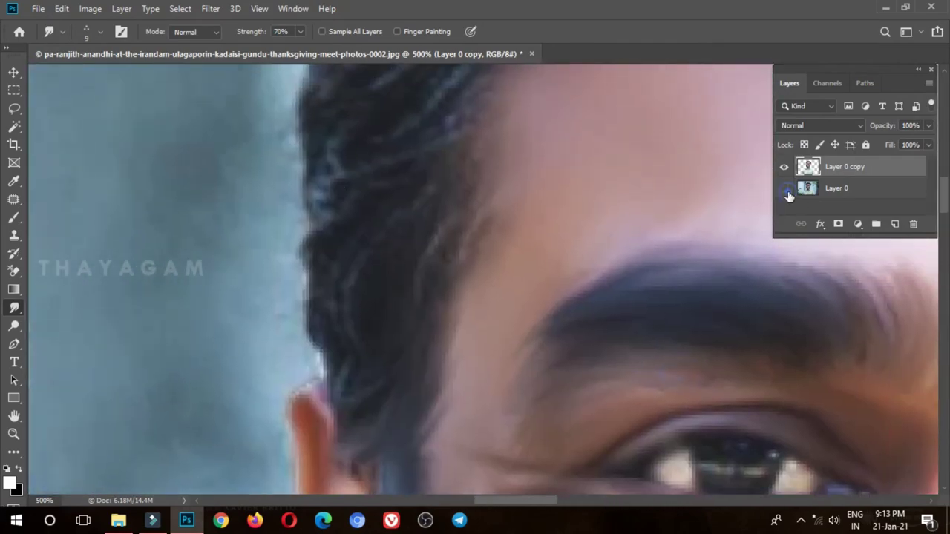
Hide Layer 0, zoom to 300% on the forehead, and set Smudge strength to 70%.
click(784, 188)
key(ctrl+minus)
key(ctrl+minus)
key(ctrl+minus)
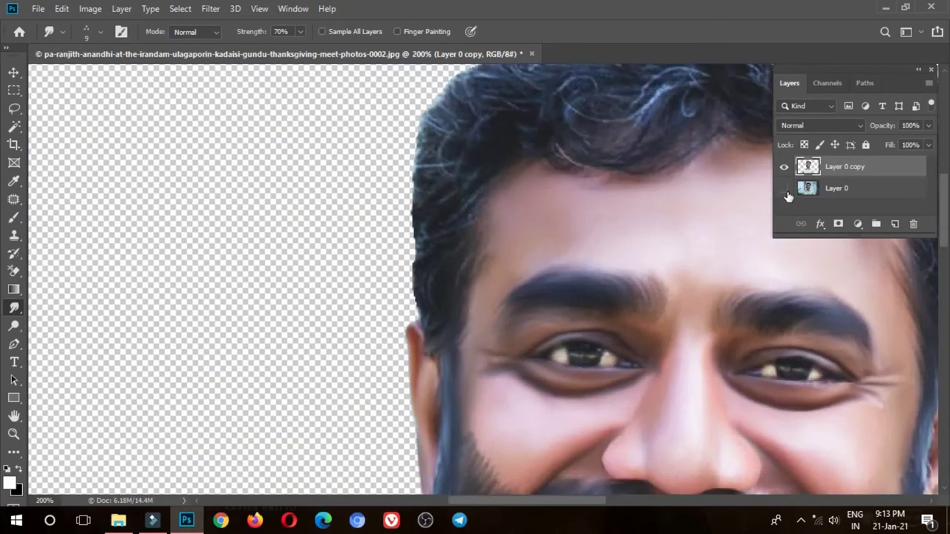
key(ctrl+minus)
key(ctrl+minus)
key(ctrl+minus)
key(ctrl+plus)
key(ctrl+plus)
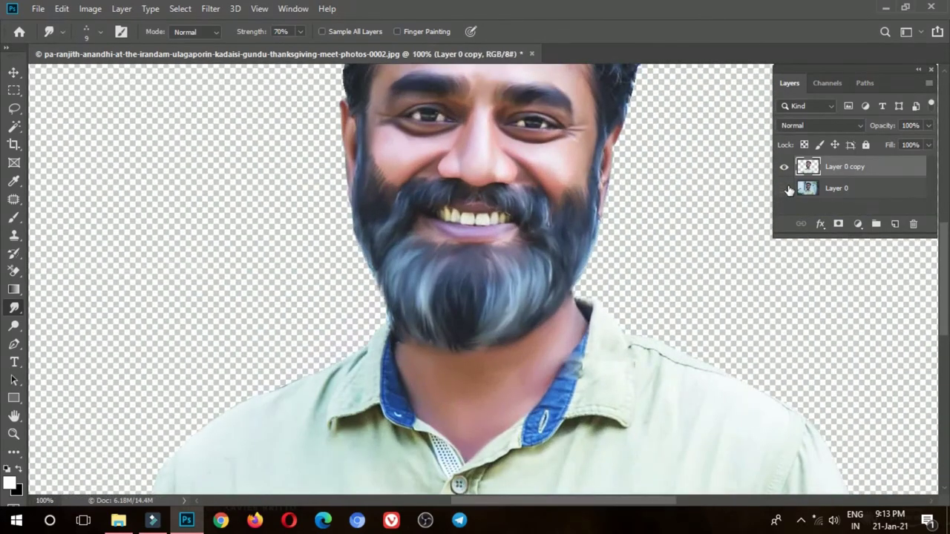
scroll(511, 216, up, 2)
scroll(511, 216, up, 4)
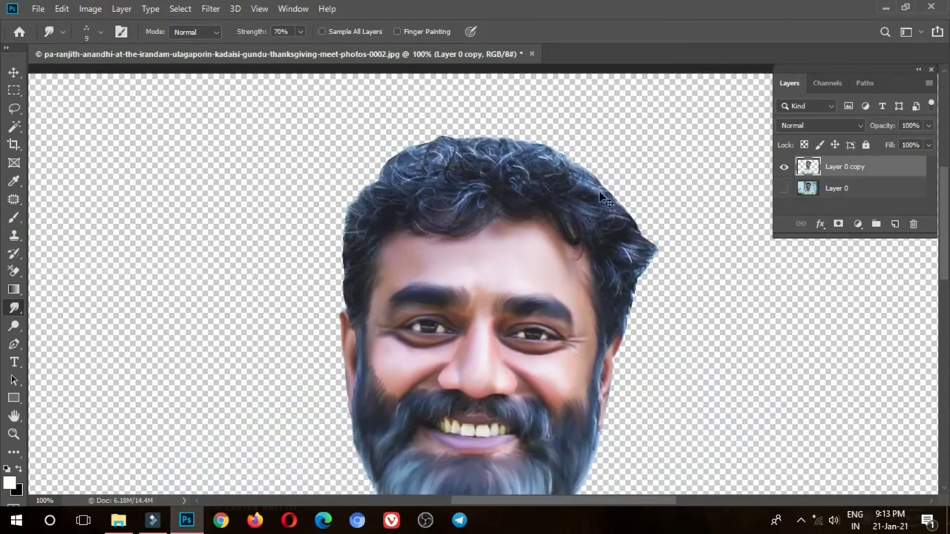
key(ctrl+plus)
key(ctrl+plus)
scroll(274, 364, up, 1)
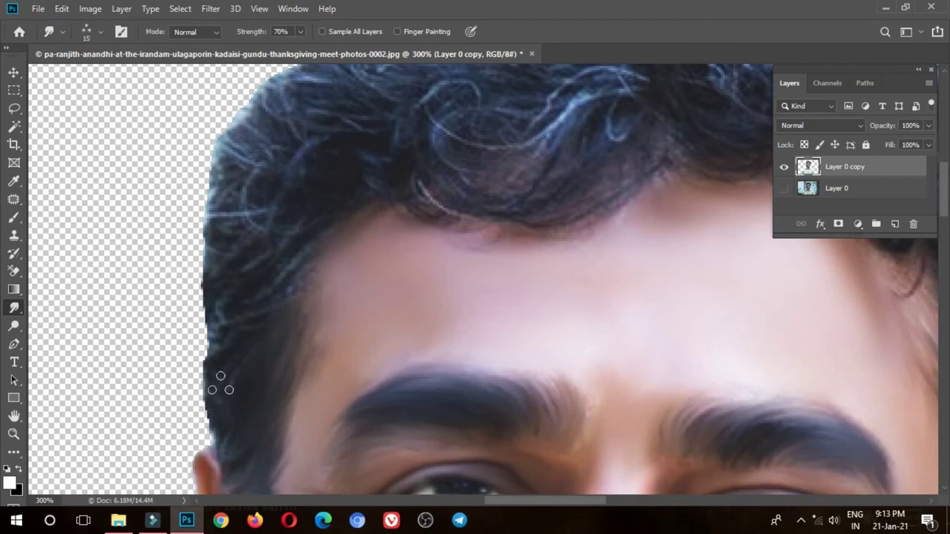
click(269, 408)
click(233, 376)
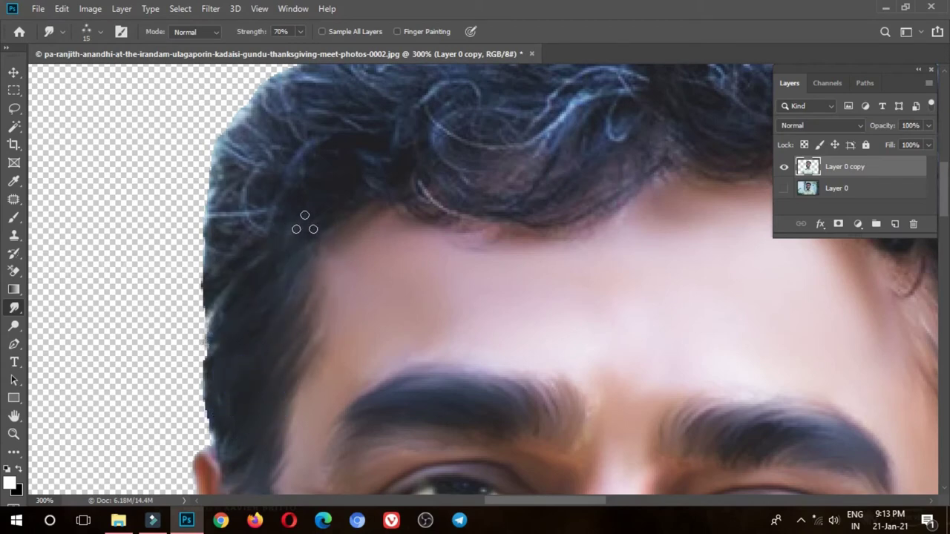
scroll(420, 218, up, 2)
click(203, 402)
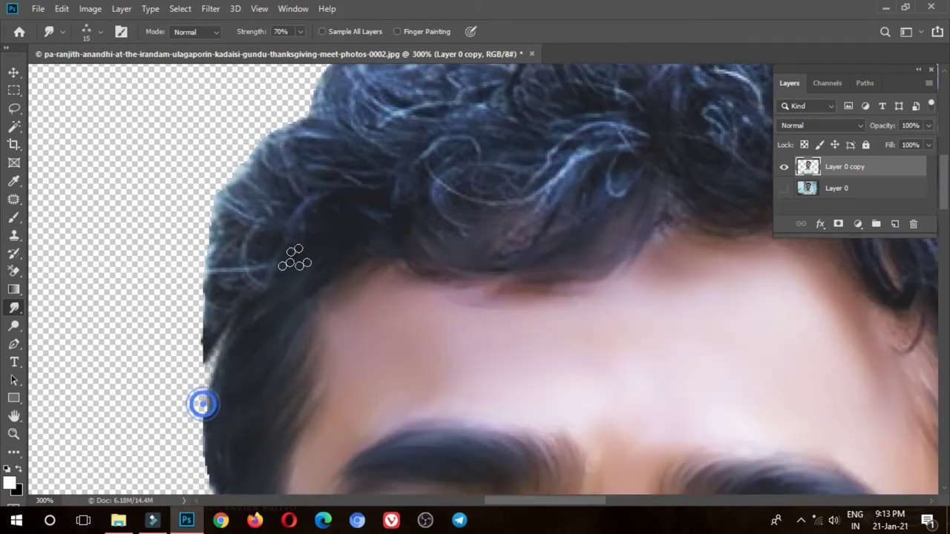
click(244, 311)
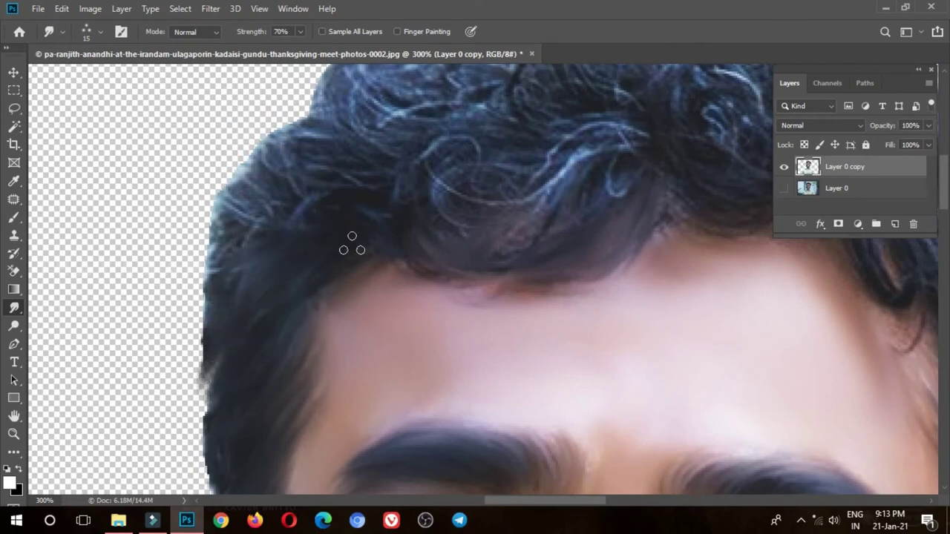
Smudge the hairline and the hair above the forehead into smooth, darker strands.
drag(550, 262, 445, 259)
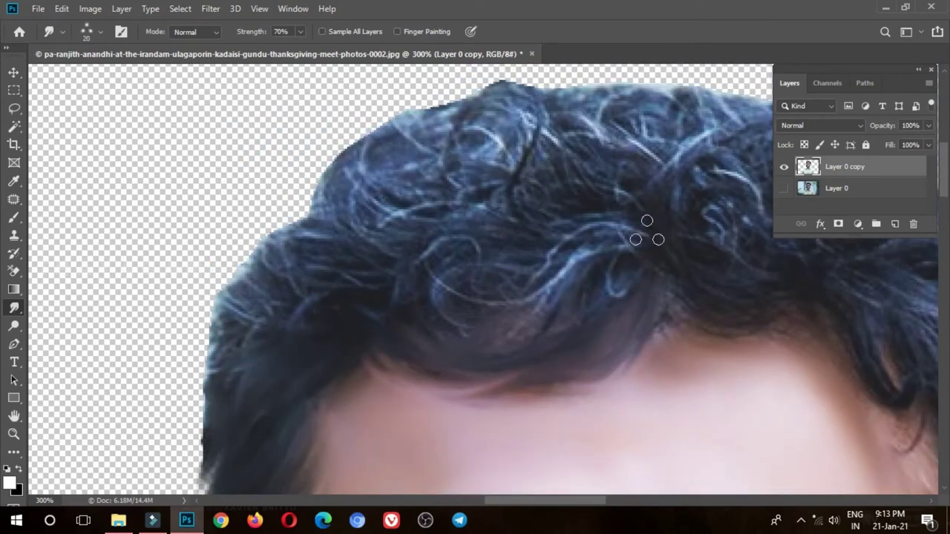
drag(646, 230, 468, 312)
mouse_move(626, 214)
mouse_down()
mouse_move(573, 310)
mouse_move(582, 297)
mouse_up()
drag(627, 249, 587, 291)
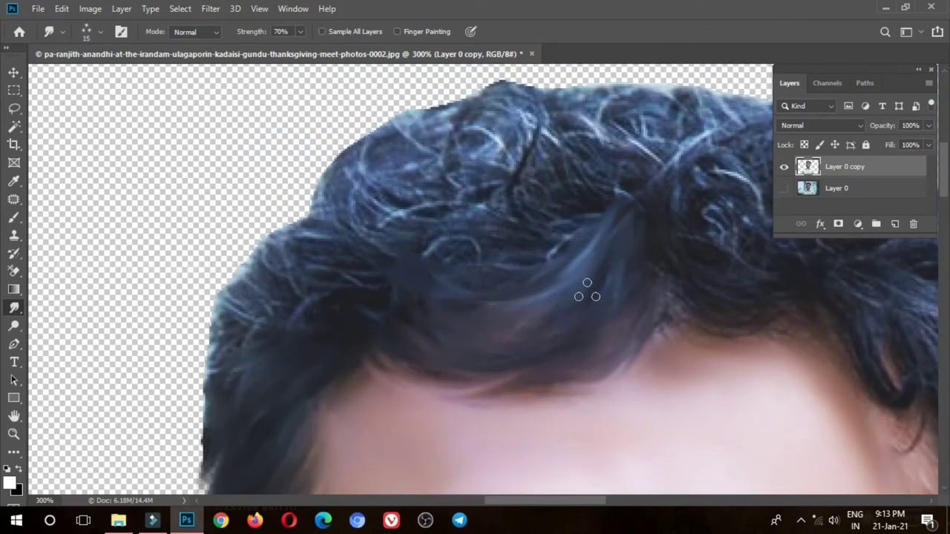
drag(358, 271, 266, 331)
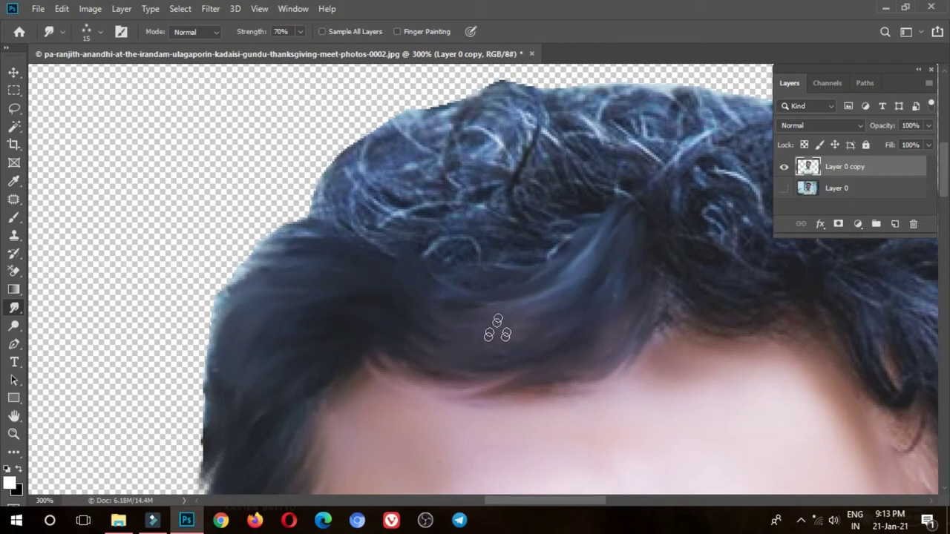
Smooth the right-side and top hair curls into streaked painterly strands.
drag(767, 294, 501, 300)
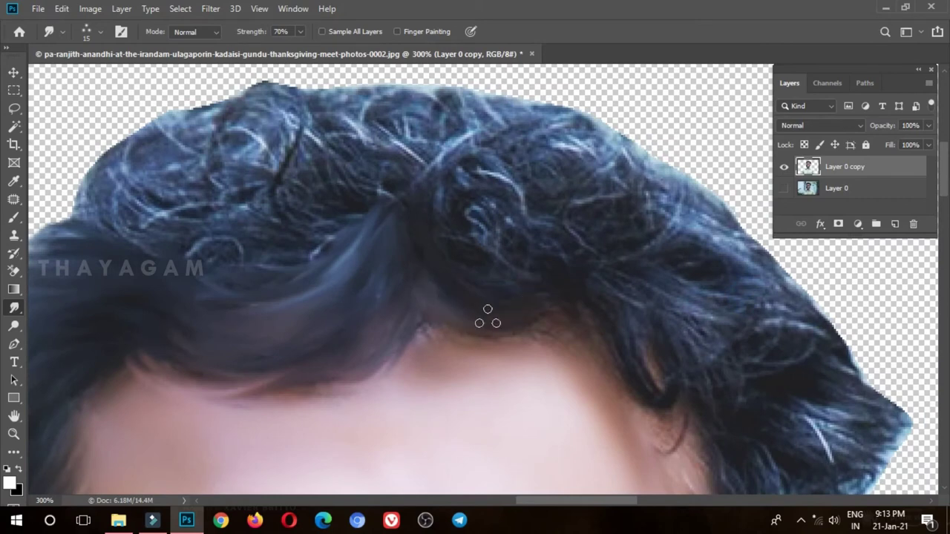
mouse_move(632, 291)
mouse_down()
mouse_move(789, 314)
mouse_move(671, 293)
mouse_move(642, 267)
mouse_up()
drag(760, 293, 577, 129)
drag(457, 175, 524, 281)
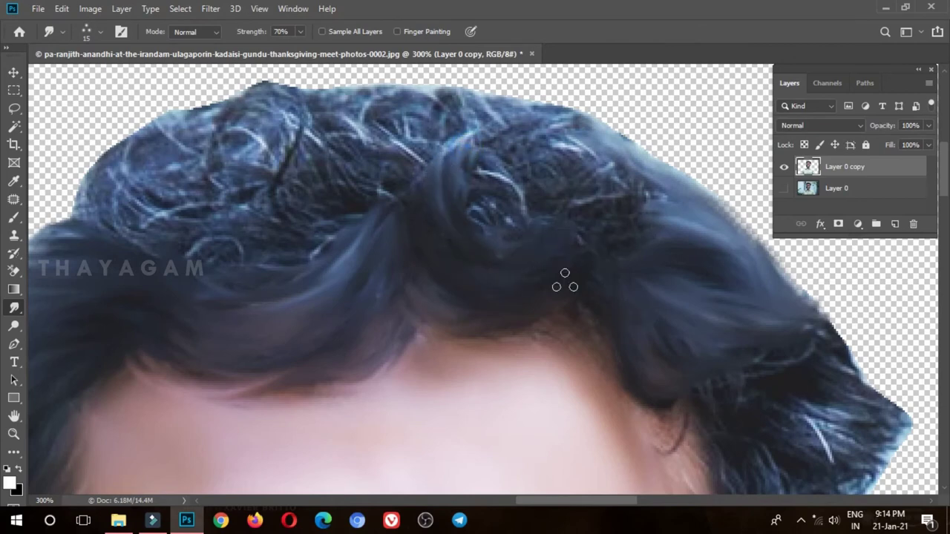
drag(484, 132, 500, 230)
mouse_move(449, 175)
mouse_down()
mouse_move(502, 186)
mouse_move(502, 148)
mouse_move(530, 153)
mouse_move(549, 201)
mouse_move(583, 170)
mouse_move(621, 190)
mouse_move(577, 206)
mouse_move(646, 230)
mouse_up()
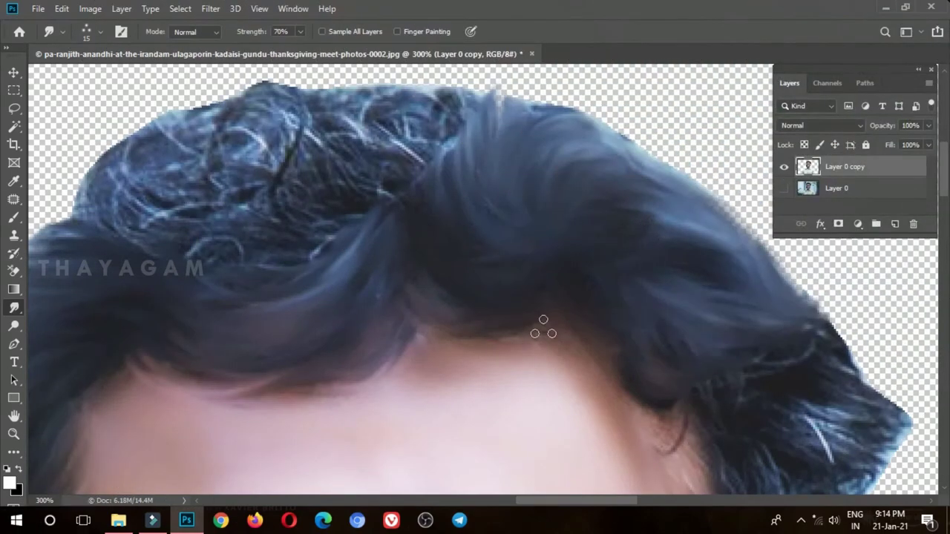
Smudge the upper-left curls and right-edge strands, then fit the whole portrait to the window.
scroll(398, 239, up, 2)
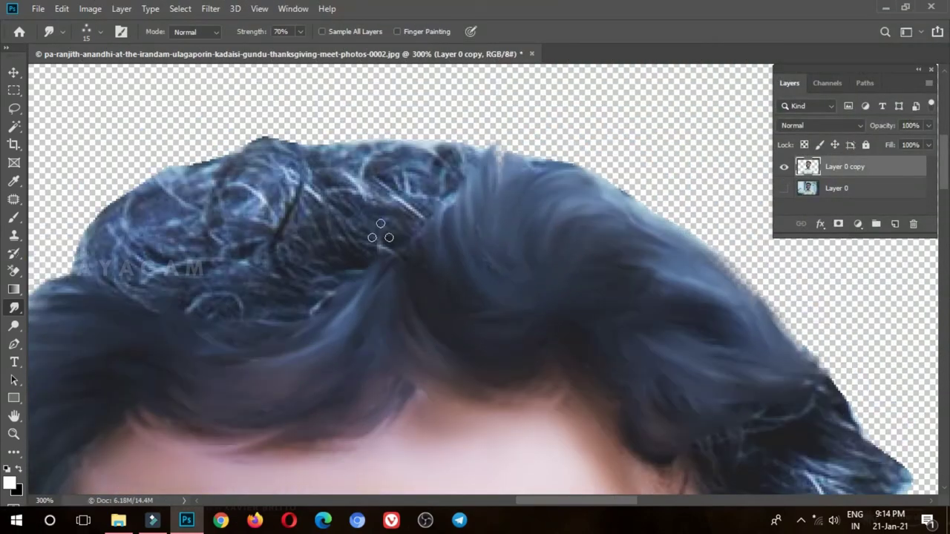
mouse_move(381, 222)
mouse_down()
mouse_move(311, 193)
mouse_move(324, 252)
mouse_move(363, 307)
mouse_move(307, 318)
mouse_move(305, 269)
mouse_move(81, 256)
mouse_move(174, 198)
mouse_move(327, 179)
mouse_move(339, 201)
mouse_move(345, 189)
mouse_move(416, 163)
mouse_move(449, 181)
mouse_move(460, 148)
mouse_up()
drag(322, 305, 160, 291)
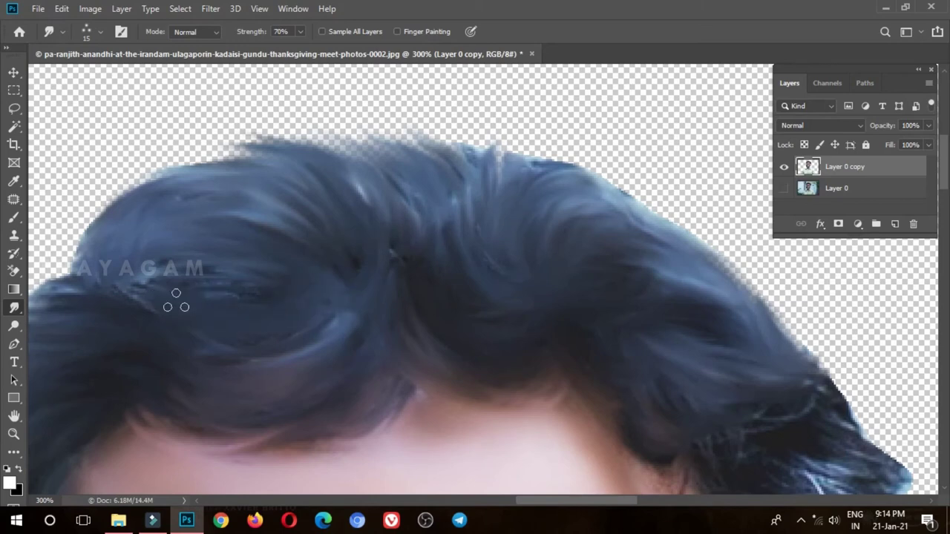
scroll(496, 324, down, 3)
scroll(727, 335, right, 3)
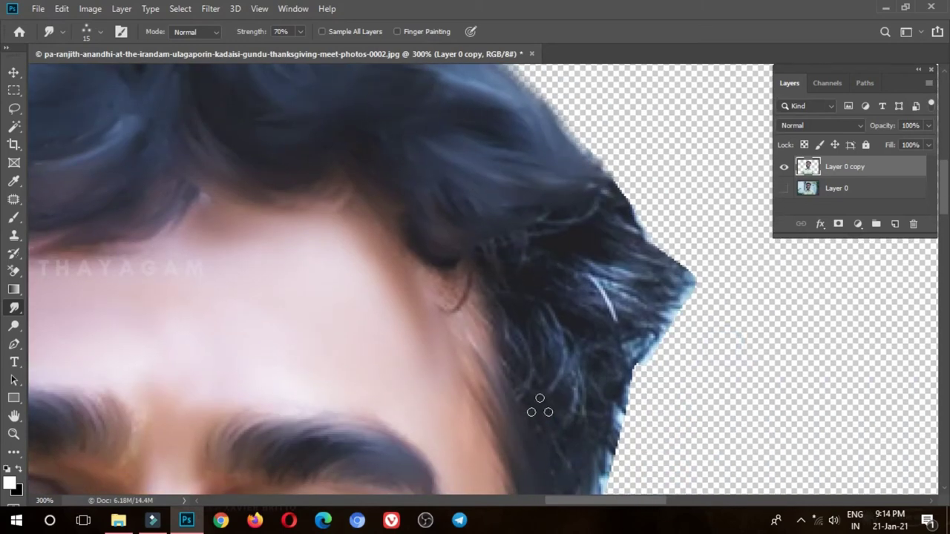
mouse_move(643, 262)
mouse_down()
mouse_move(636, 287)
mouse_move(564, 279)
mouse_move(526, 293)
mouse_move(496, 351)
mouse_up()
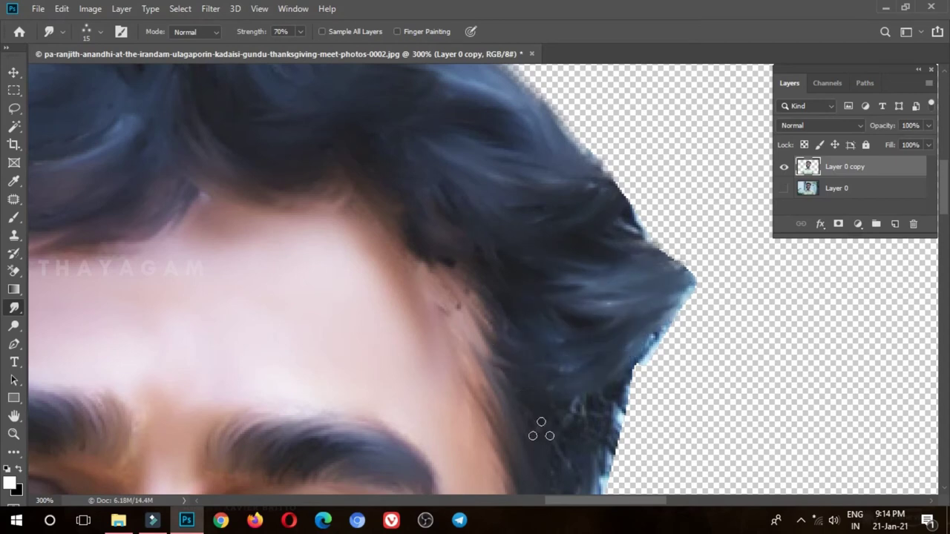
scroll(569, 445, down, 3)
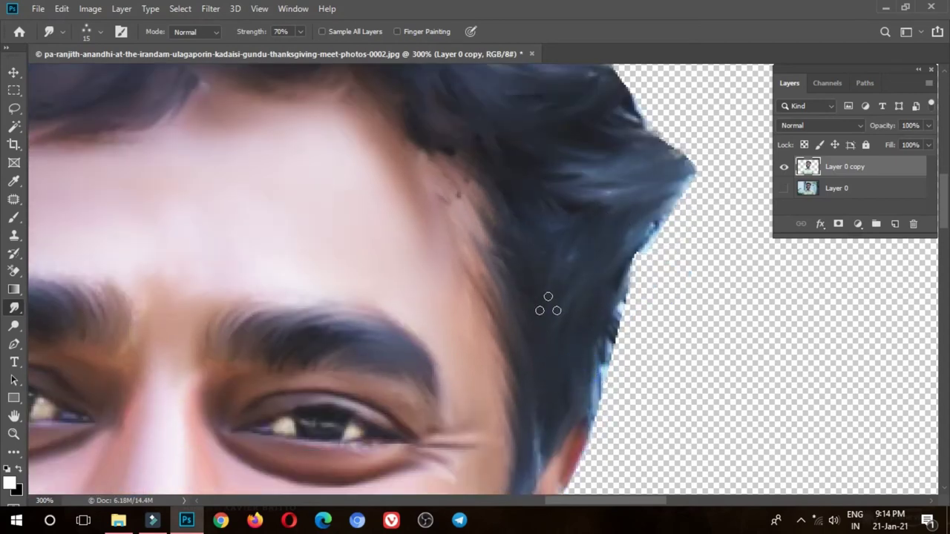
scroll(653, 223, up, 3)
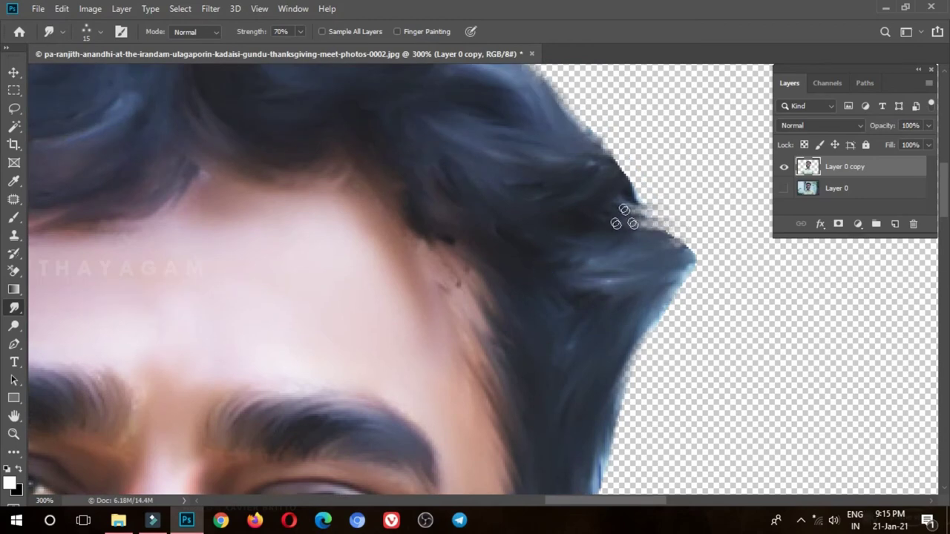
key(ctrl+0)
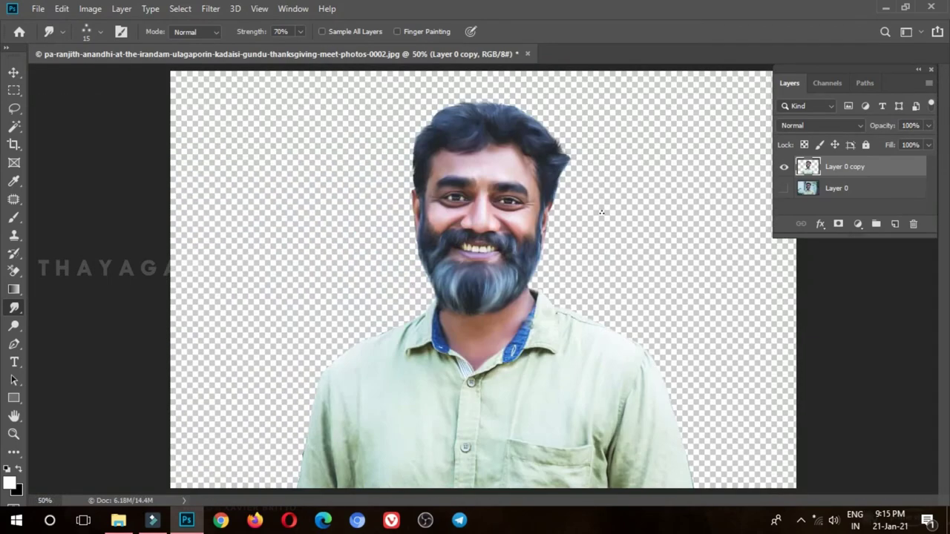
With a slightly smaller Dodge brush, brighten the beard, top and right hair, and left-eye skin.
click(16, 326)
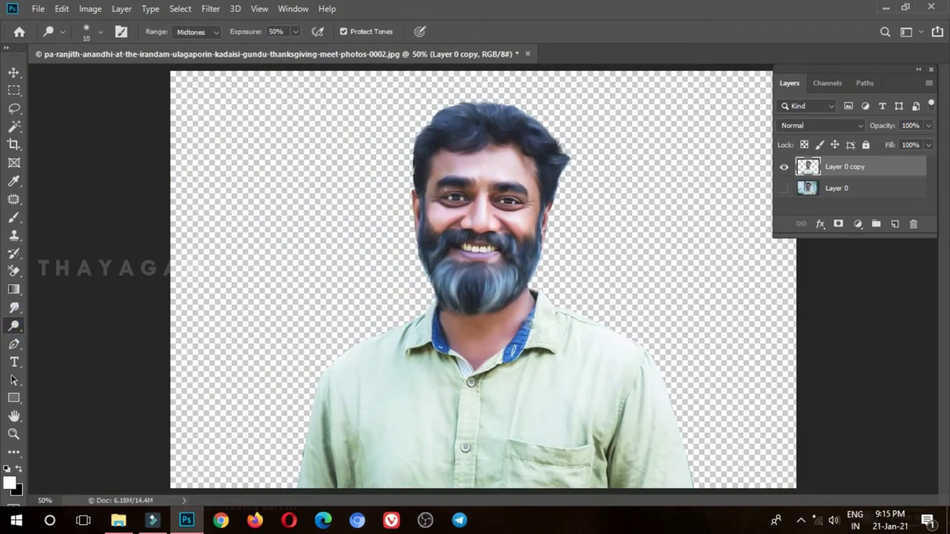
key(bracketleft)
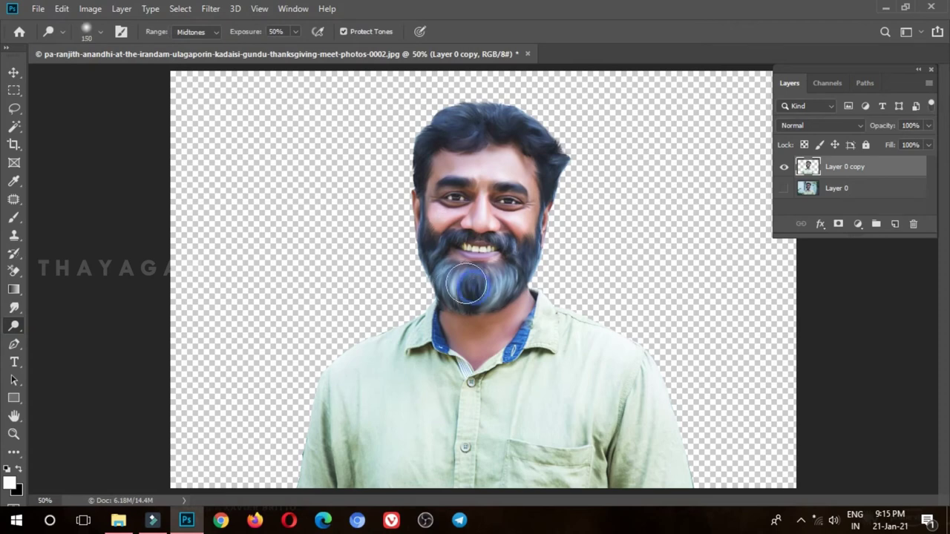
drag(497, 285, 452, 284)
drag(508, 153, 495, 118)
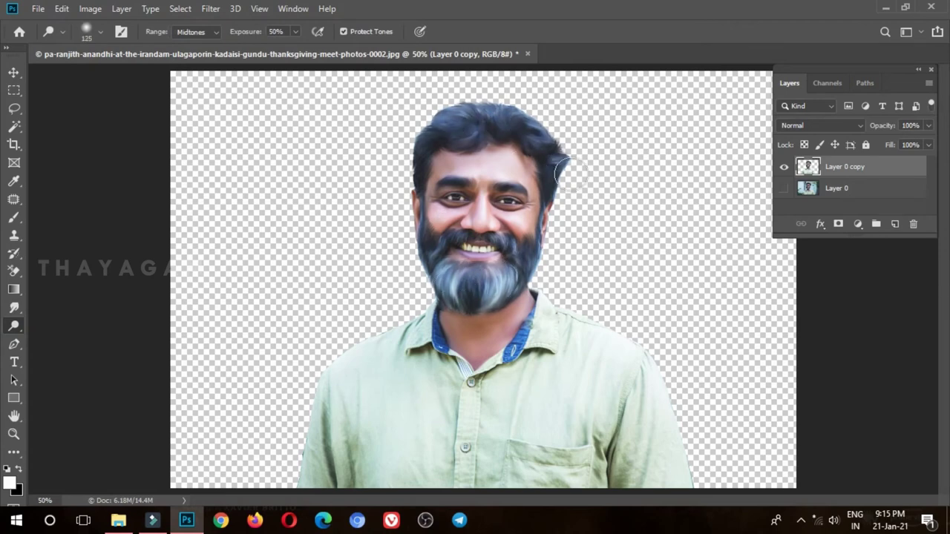
drag(555, 206, 560, 171)
drag(484, 178, 452, 196)
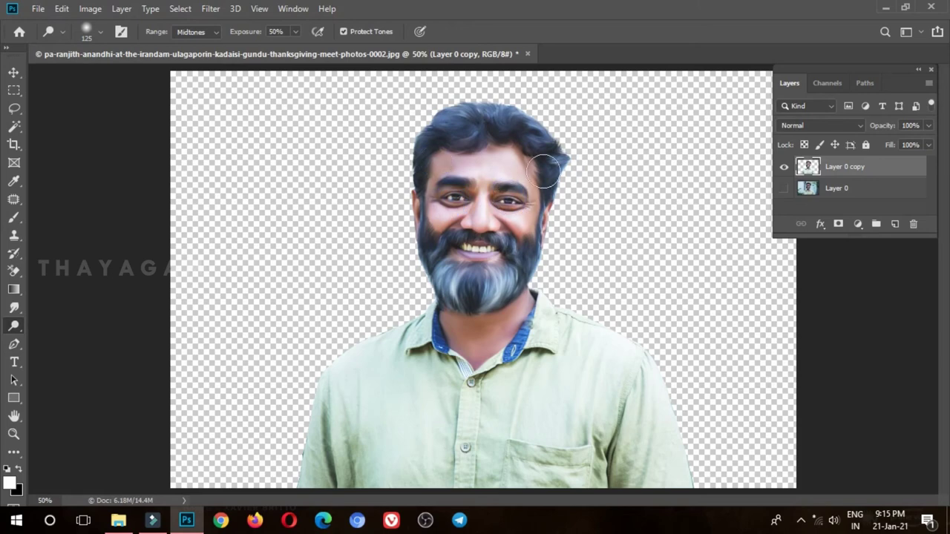
Zoom out and back in to check the brightened portrait.
key(ctrl+minus)
key(ctrl+plus)
key(ctrl+plus)
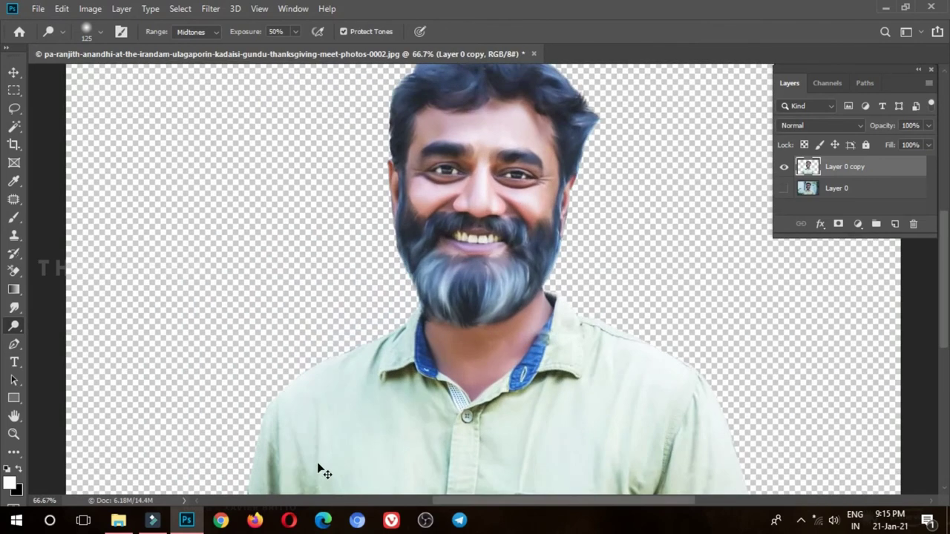
key(ctrl+minus)
key(ctrl+plus)
key(ctrl+plus)
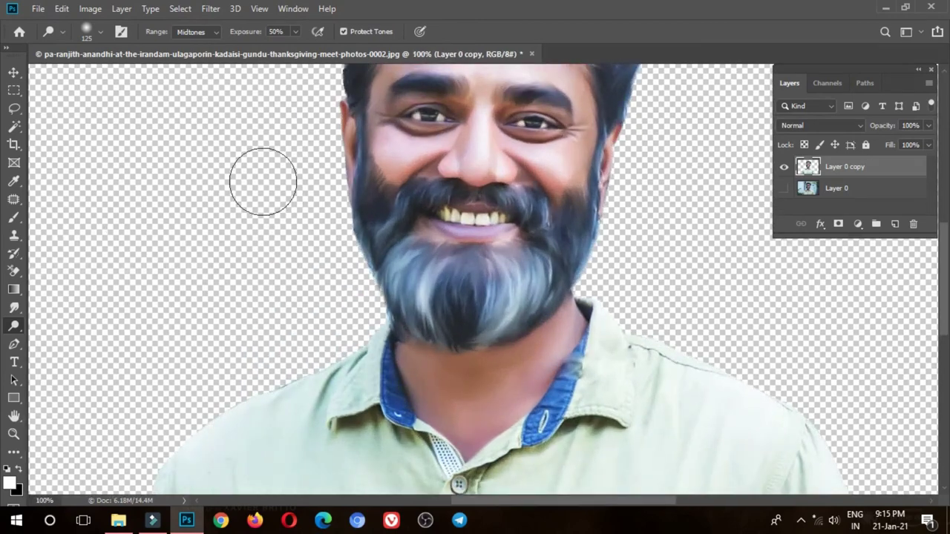
Set the Smudge tool to a soft round brush, 20% strength, size 35, zoomed to 400%.
click(14, 307)
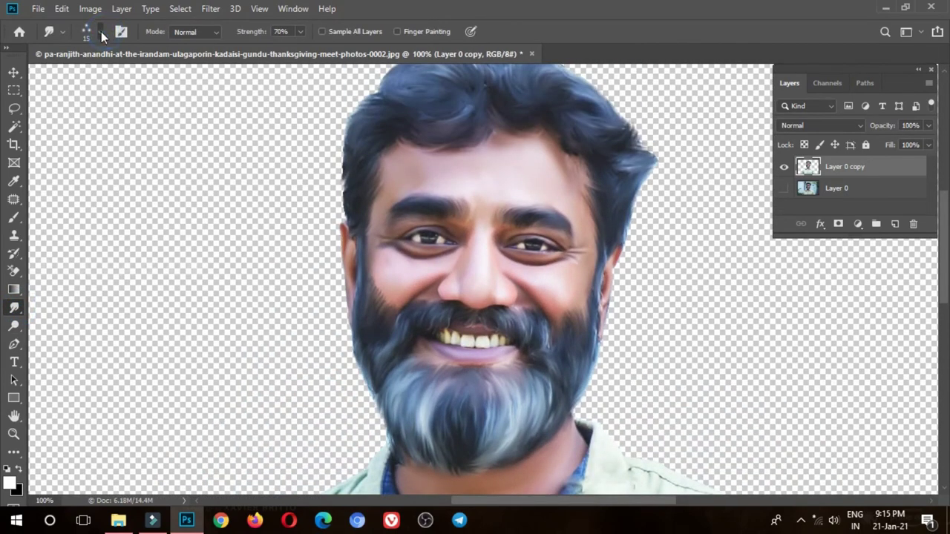
click(101, 31)
click(117, 138)
key(Return)
key(ctrl+plus)
key(ctrl+plus)
key(ctrl+plus)
key(5)
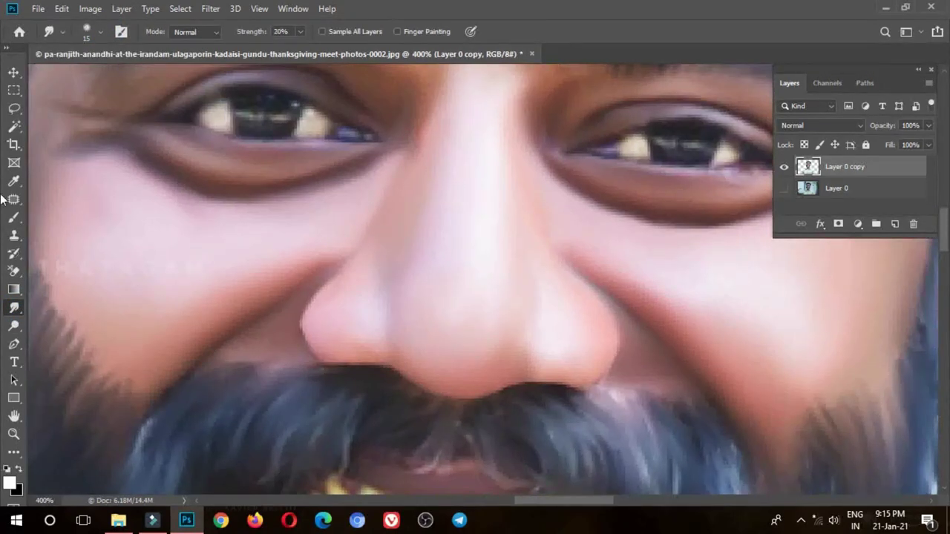
scroll(435, 314, left, 5)
scroll(435, 314, down, 1)
key(bracketright)
key(bracketright)
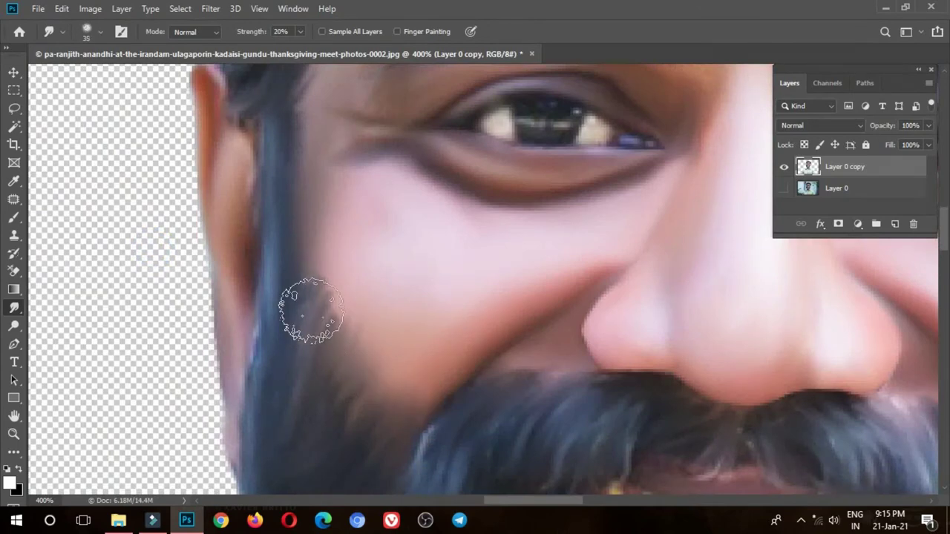
scroll(446, 371, right, 5)
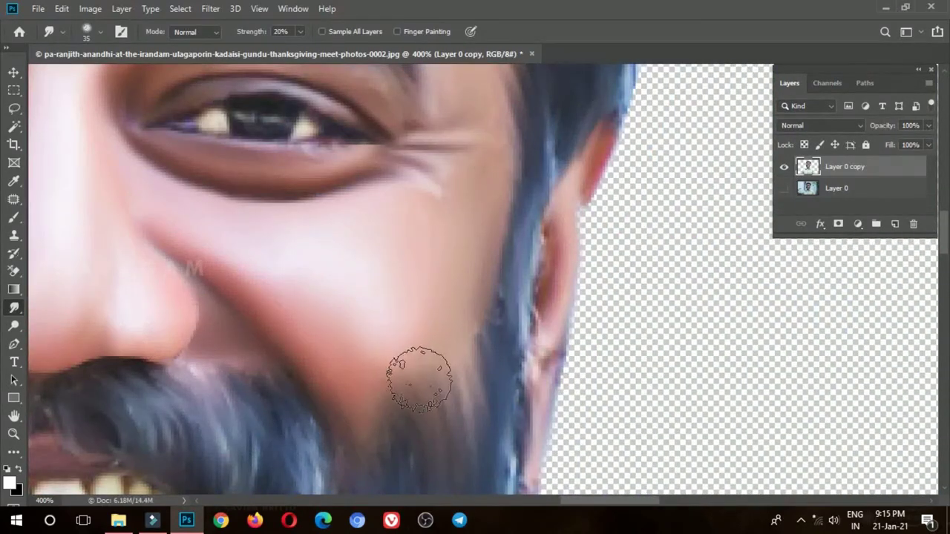
Smudge the right and left cheeks beside the beard smooth.
drag(419, 379, 413, 297)
scroll(371, 312, left, 6)
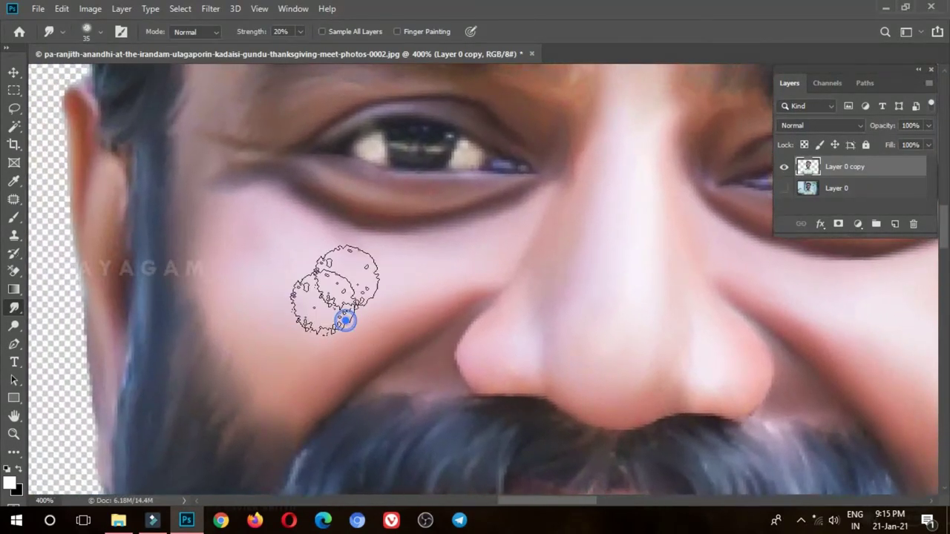
drag(345, 321, 418, 257)
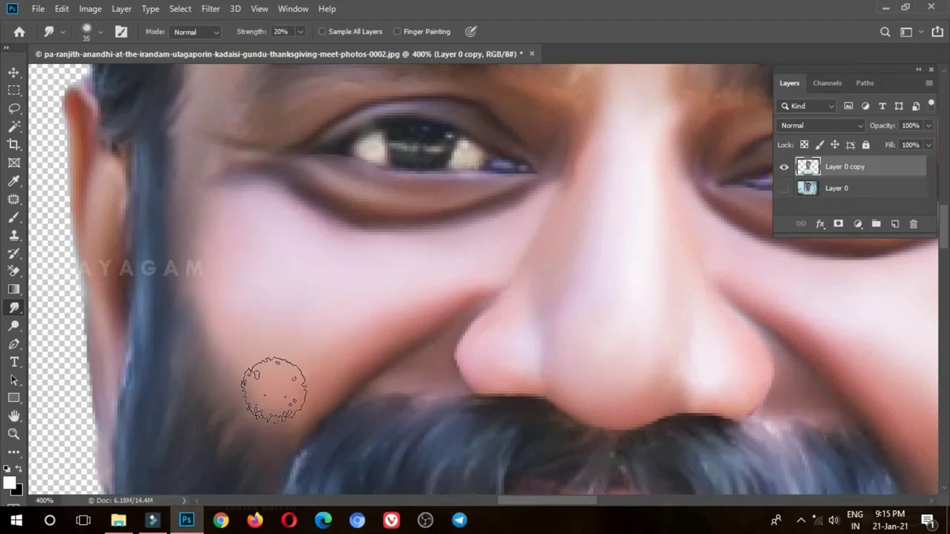
scroll(273, 390, down, 2)
scroll(272, 391, down, 1)
scroll(271, 392, down, 1)
scroll(272, 389, down, 1)
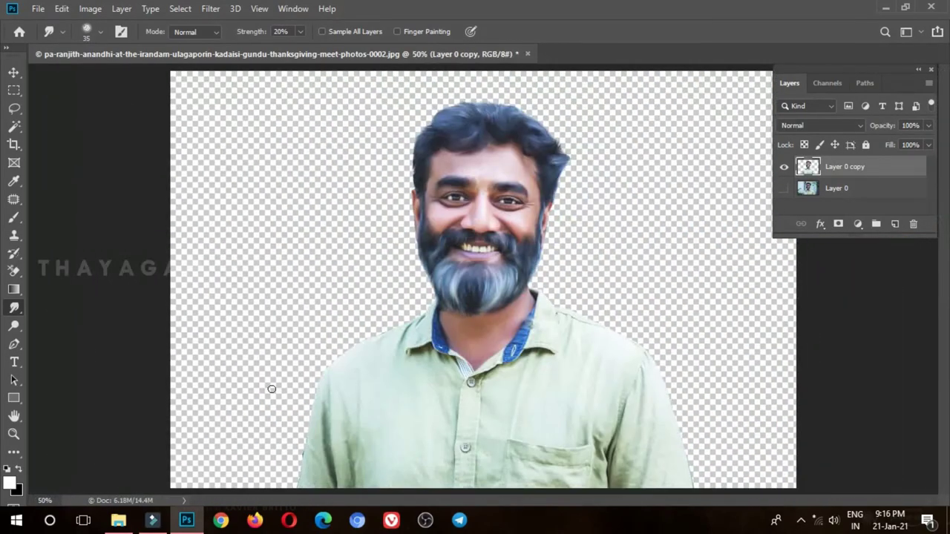
click(21, 363)
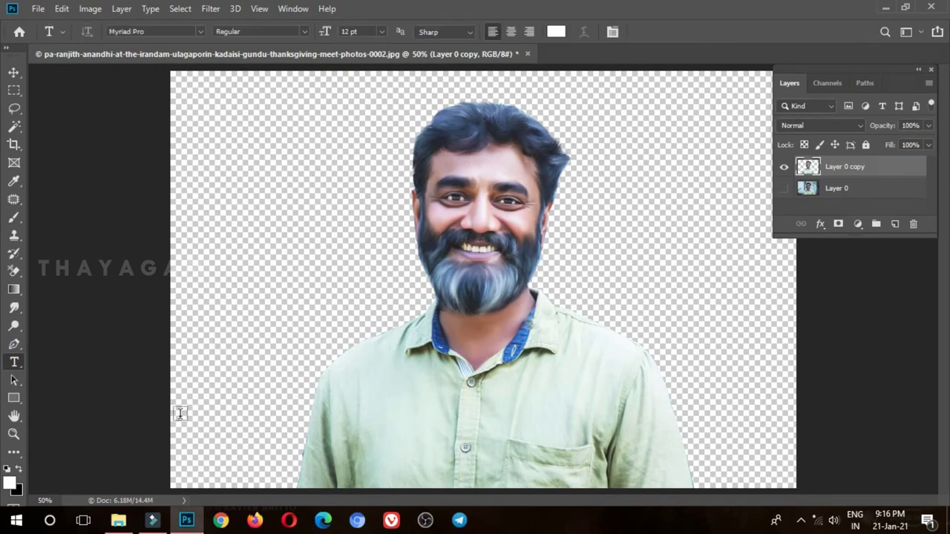
Toggle Layer 0's visibility and try, then undo, a gradient on the canvas.
click(783, 189)
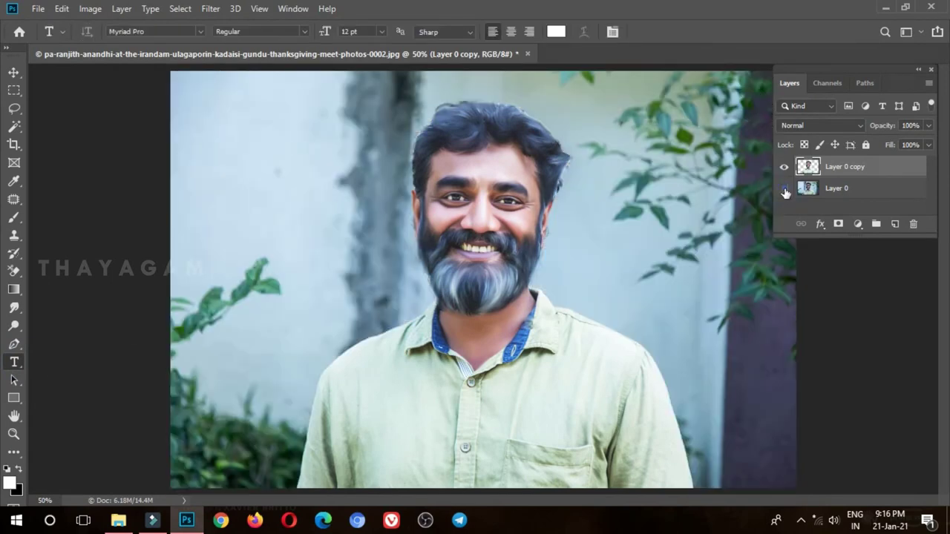
click(785, 190)
click(14, 290)
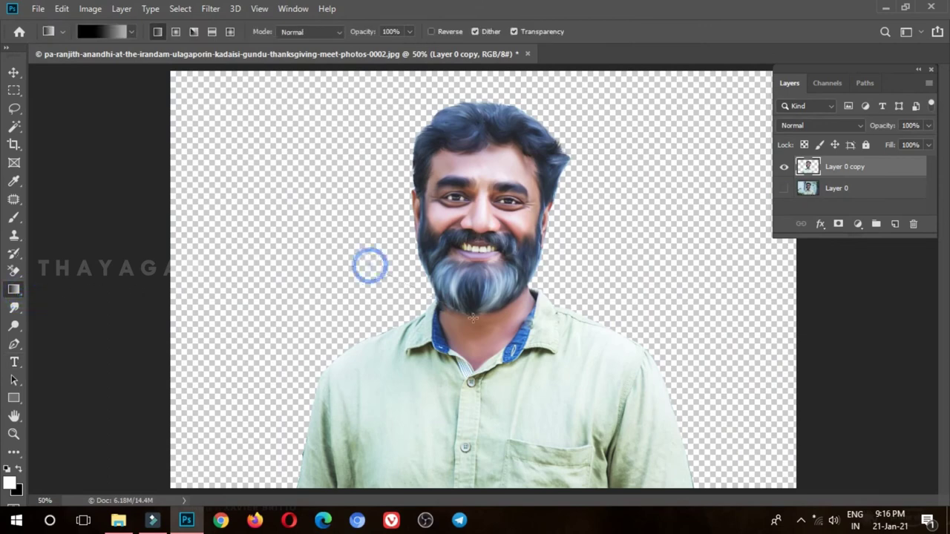
drag(369, 265, 471, 314)
key(ctrl+z)
Move Layer 0 above Layer 0 copy, make it visible, and undo another trial gradient.
right_click(837, 215)
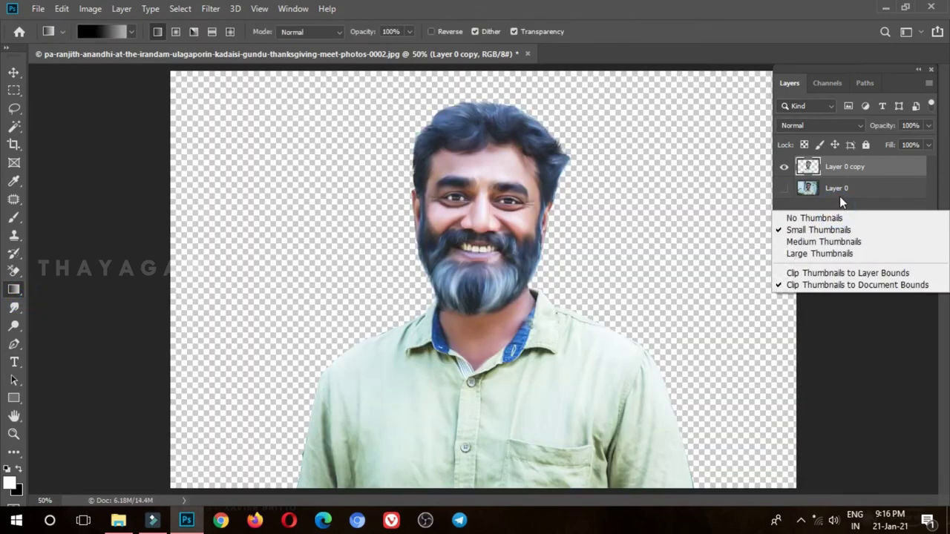
right_click(837, 190)
click(882, 191)
drag(882, 191, 878, 167)
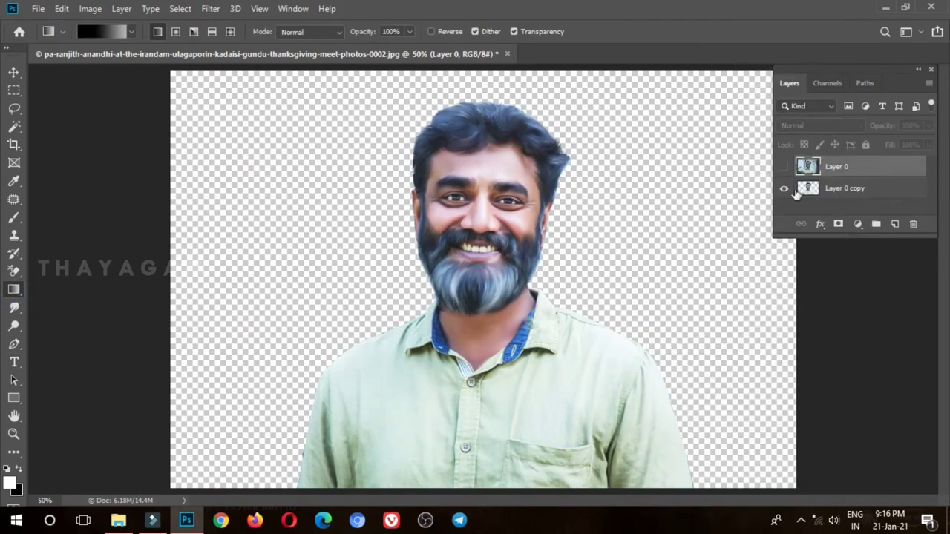
click(784, 167)
drag(579, 133, 668, 207)
key(ctrl+z)
Fill Layer 0 with a diagonal black-to-white gradient and put Layer 0 copy back on top.
click(833, 190)
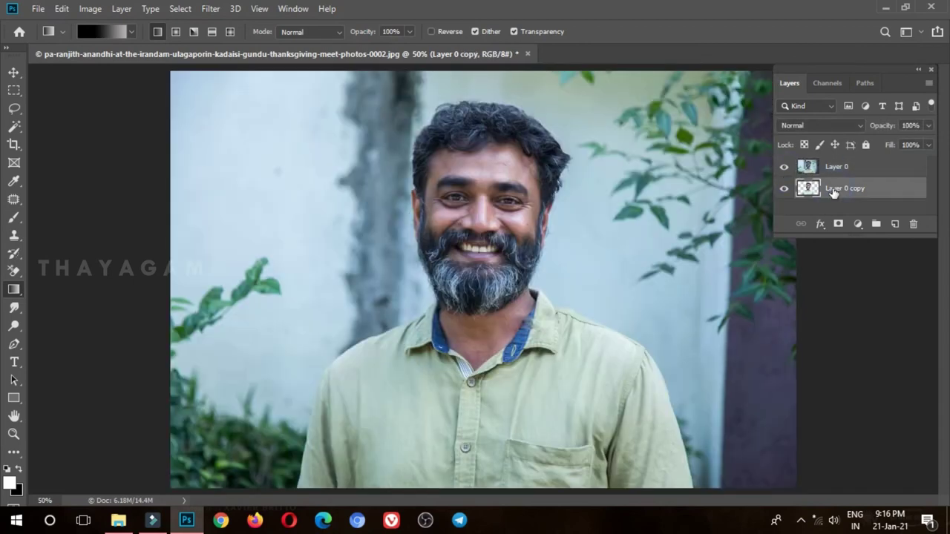
click(852, 173)
drag(594, 171, 653, 220)
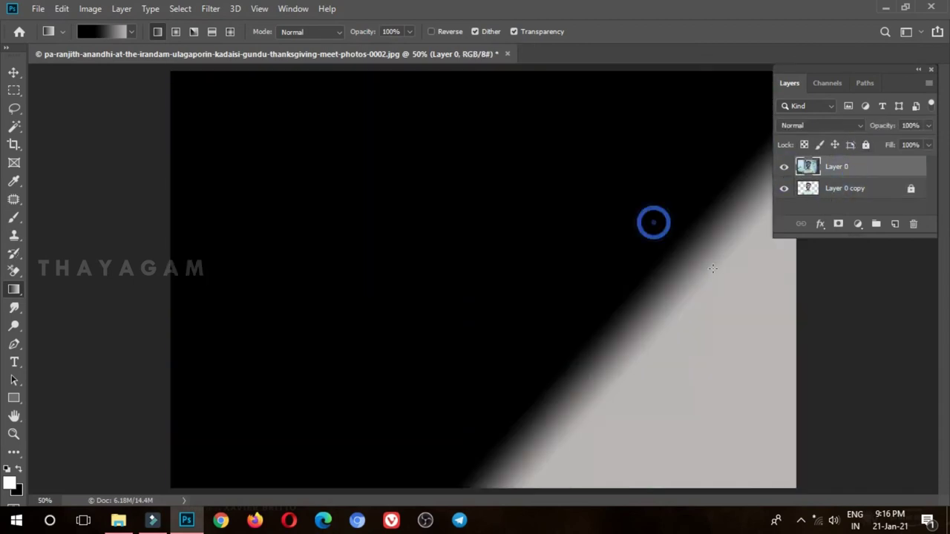
drag(845, 190, 853, 154)
Fill Layer 0 with the Orange, Yellow, Orange gradient preset in a diagonal sweep.
key(ctrl+minus)
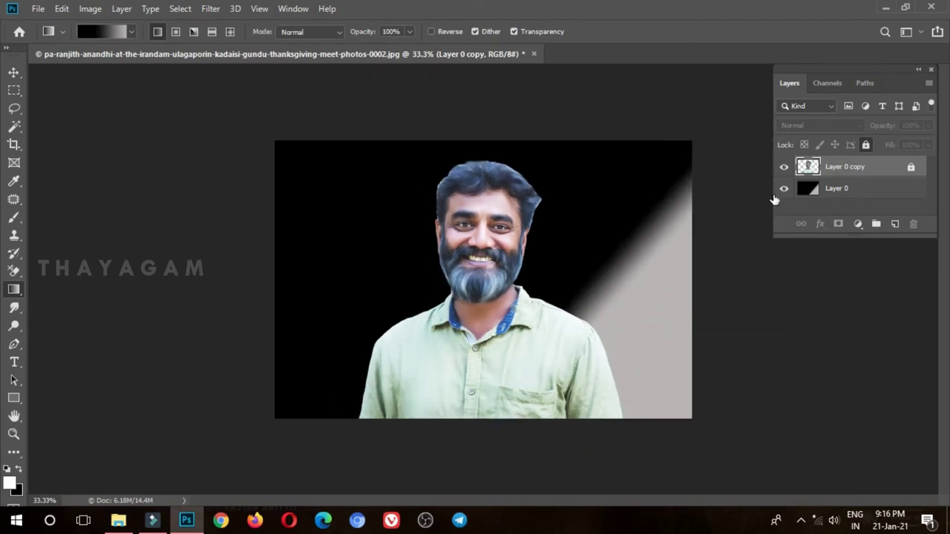
click(835, 195)
click(104, 31)
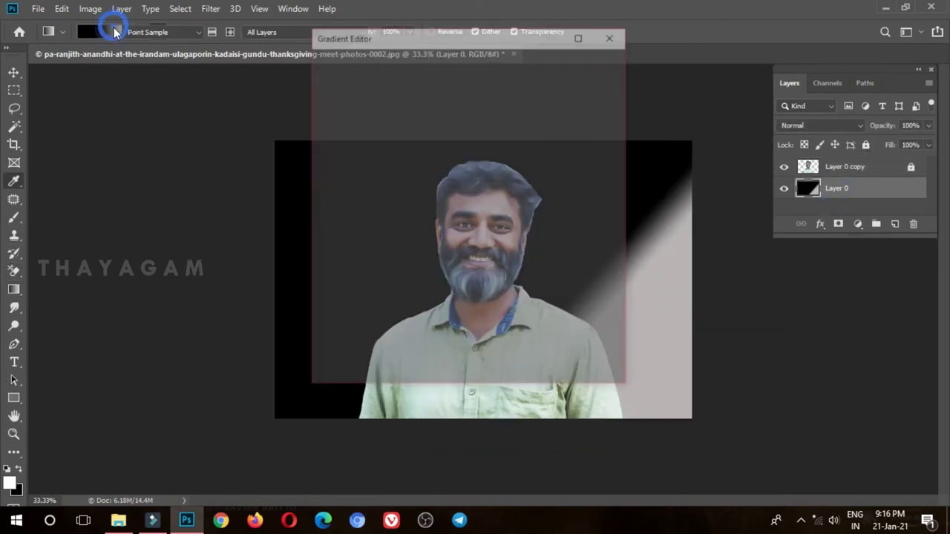
click(492, 82)
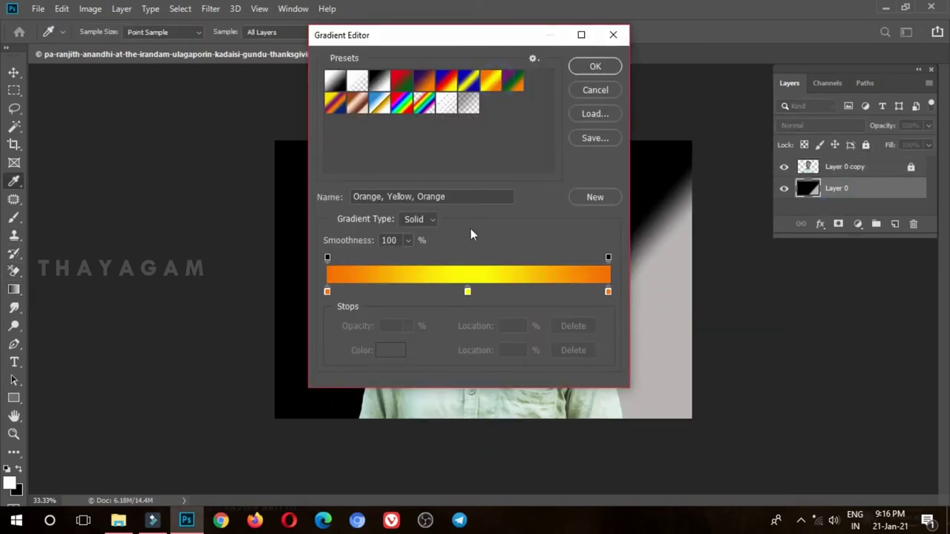
click(416, 231)
click(595, 66)
drag(445, 171, 579, 260)
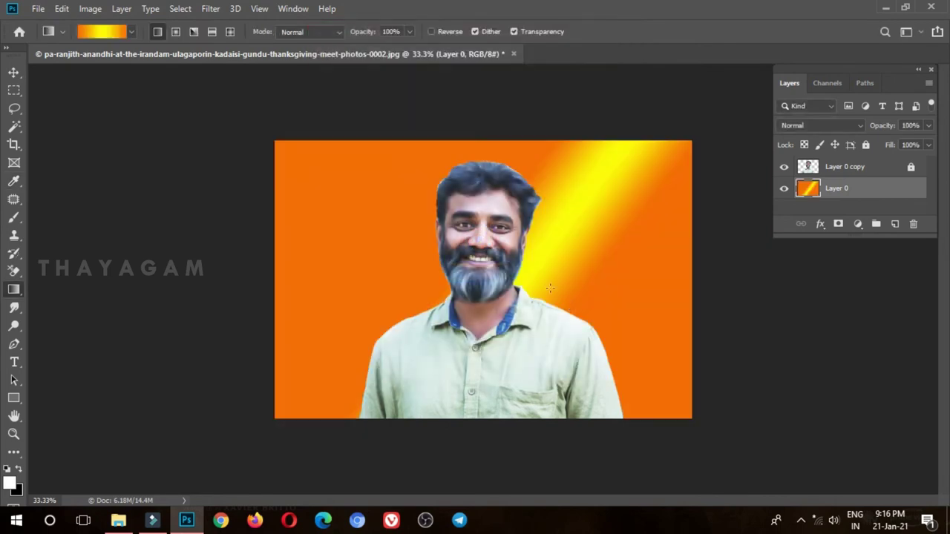
Try a radial yellow glow, then a blue-yellow-blue radial gradient on Layer 0.
drag(353, 147, 564, 312)
drag(482, 267, 574, 375)
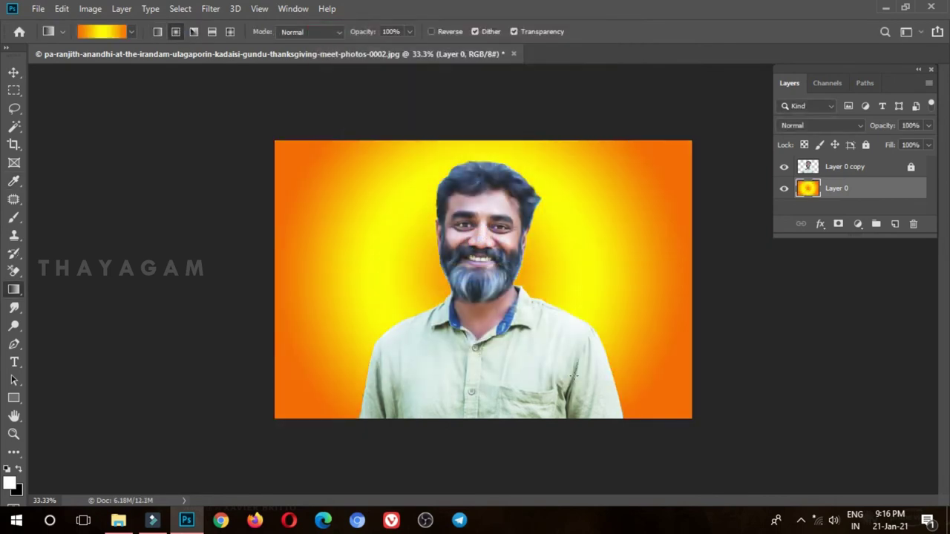
click(94, 34)
click(474, 85)
click(585, 73)
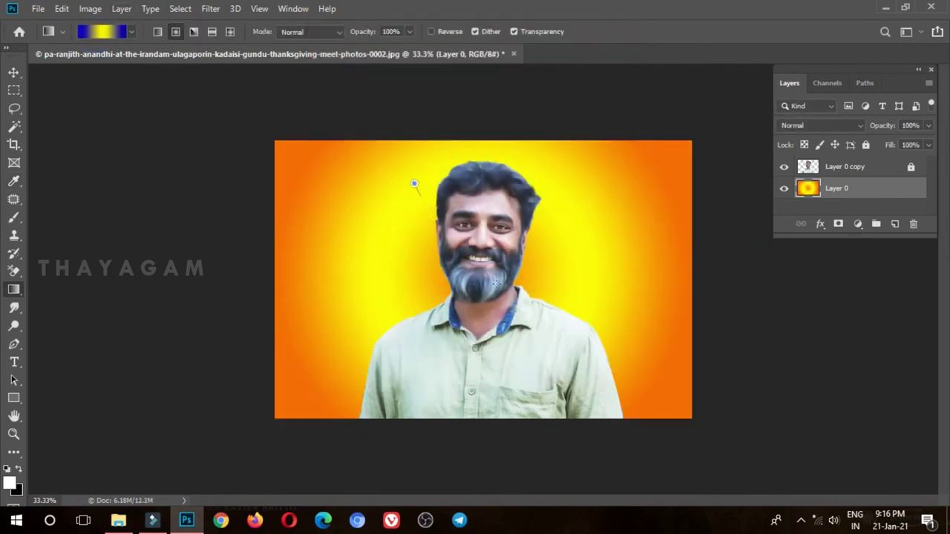
drag(413, 185, 511, 289)
drag(414, 212, 246, 106)
Redraw the blue-yellow gradient as a reflected band, then as a diamond.
click(210, 32)
drag(409, 188, 633, 368)
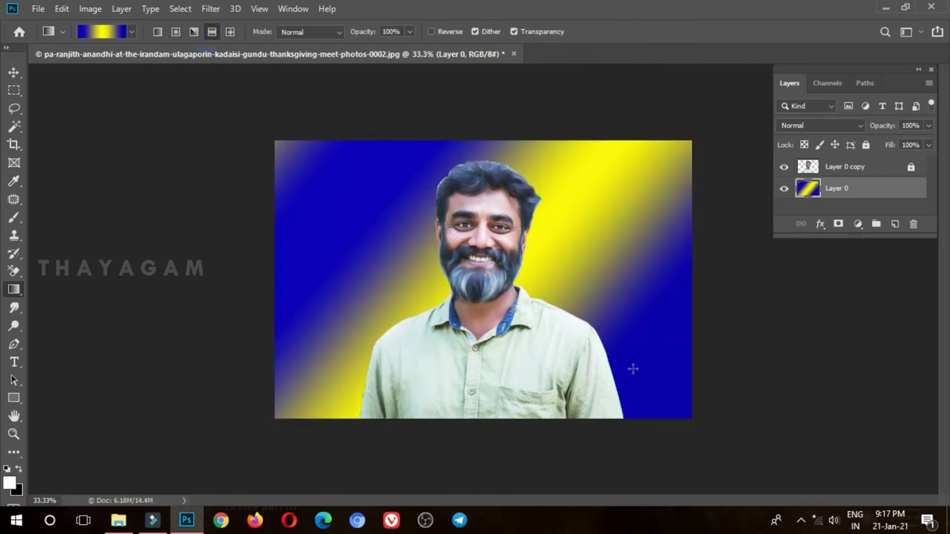
click(229, 32)
drag(419, 212, 599, 335)
Redraw the background as a red-to-green diamond gradient behind the head.
click(104, 31)
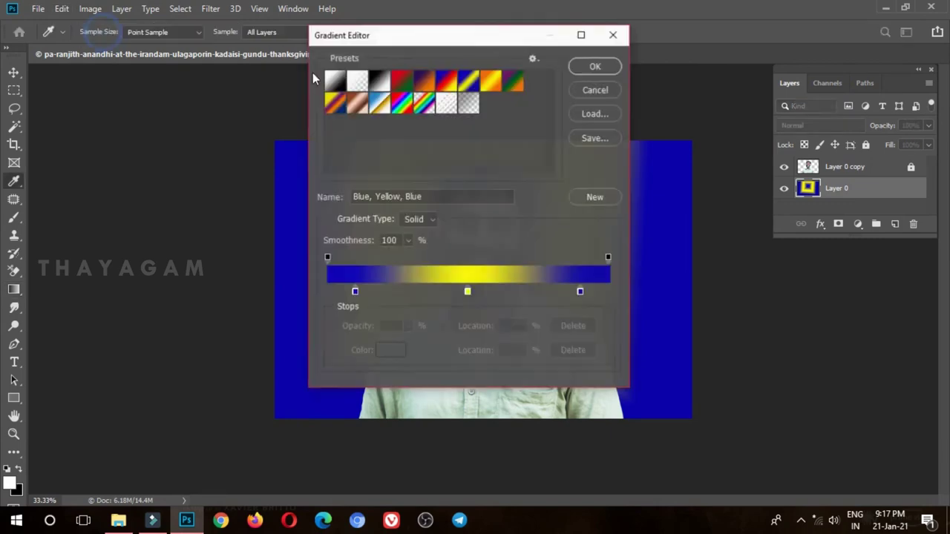
click(401, 79)
click(586, 69)
drag(520, 237, 631, 388)
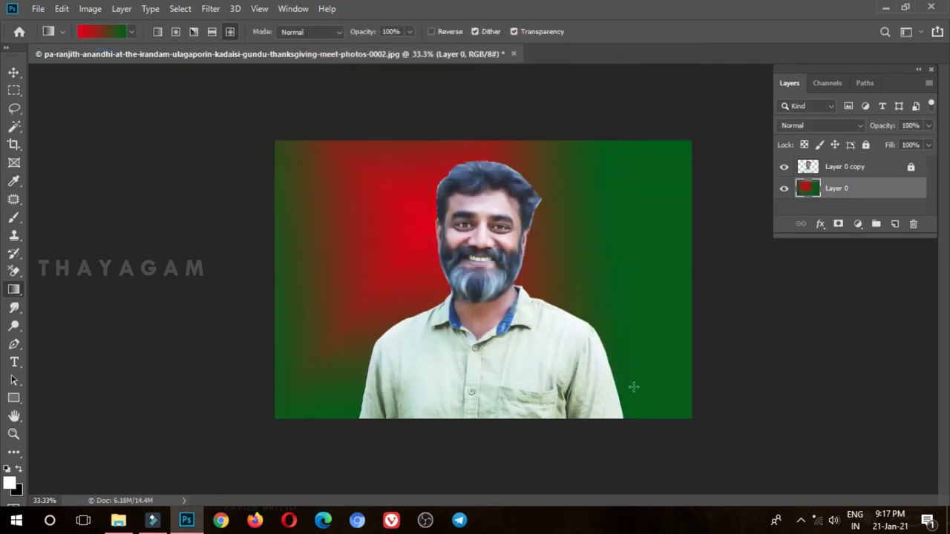
Start from the Foreground to Background preset and make its right stop bright yellow.
click(104, 31)
click(332, 78)
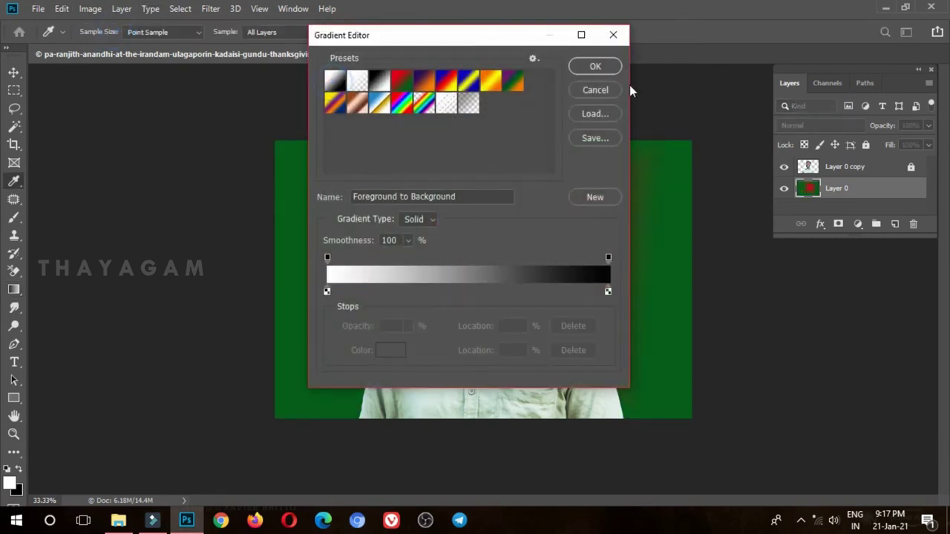
click(615, 67)
click(116, 34)
click(609, 292)
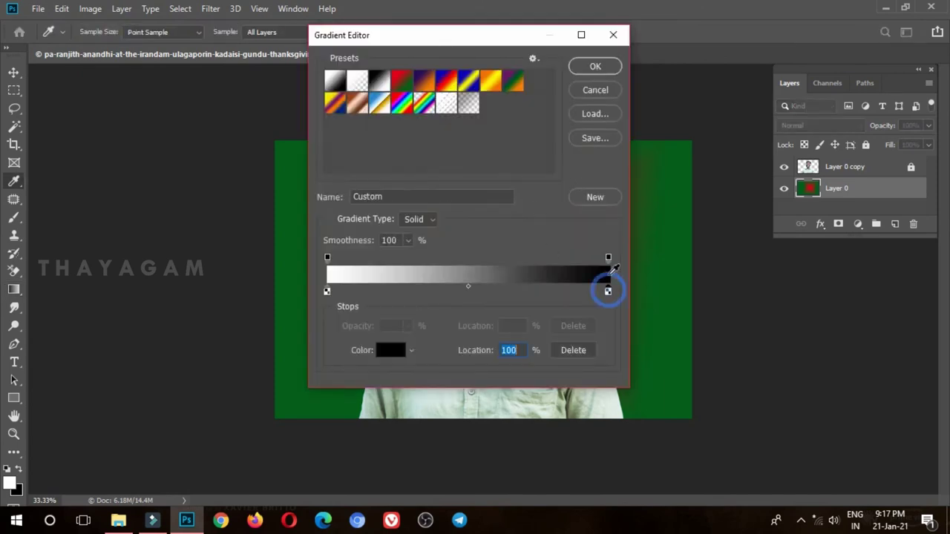
click(609, 258)
click(609, 292)
click(391, 350)
drag(222, 327, 223, 356)
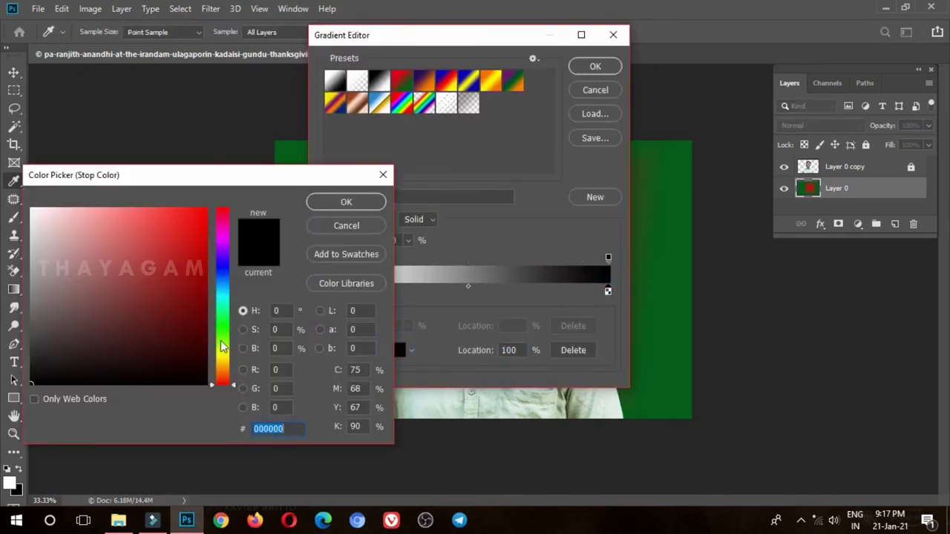
click(206, 209)
click(336, 205)
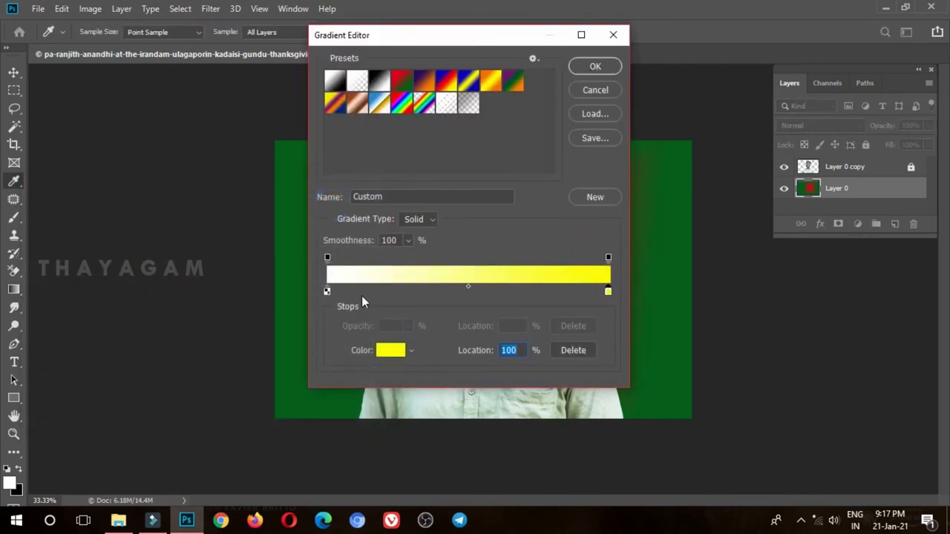
Set the left stop to black 000000 and draw a radial black-to-yellow gradient.
click(386, 350)
text(000000)
click(346, 202)
click(596, 66)
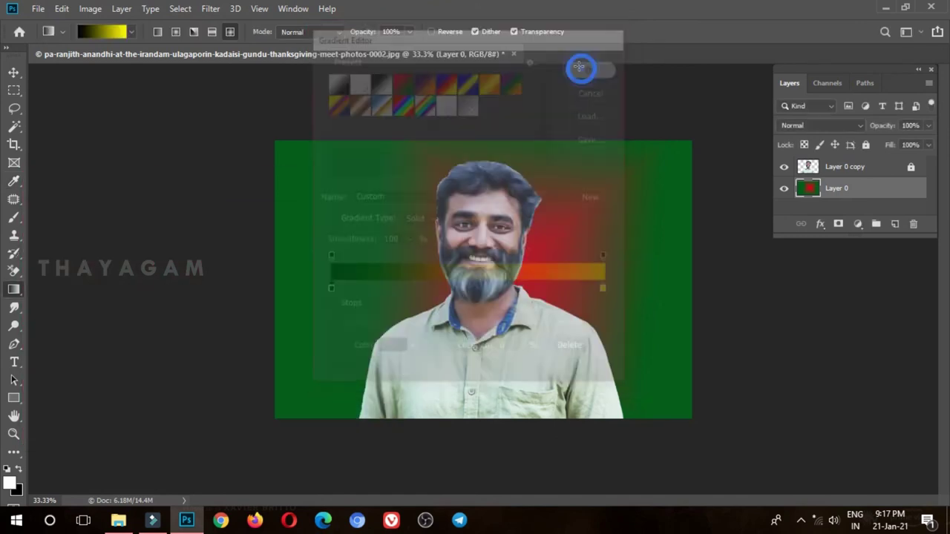
drag(439, 208, 571, 339)
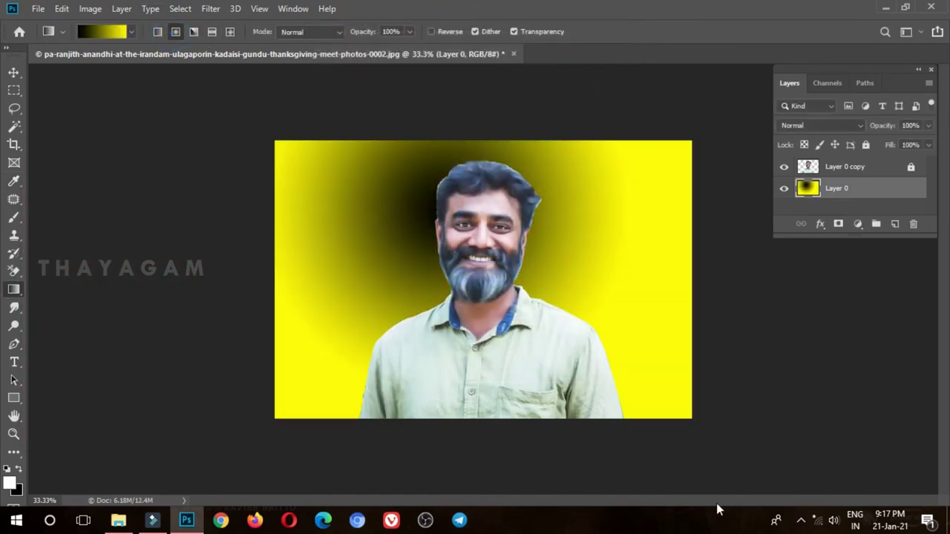
drag(637, 422, 446, 177)
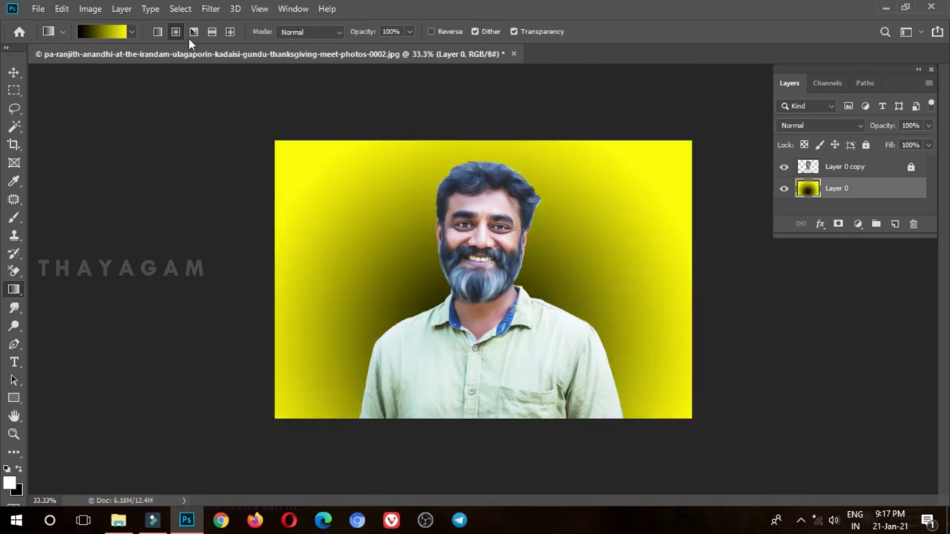
Change the gradient's left stop to white ffffff for a white-to-yellow gradient.
click(102, 31)
click(325, 293)
click(390, 349)
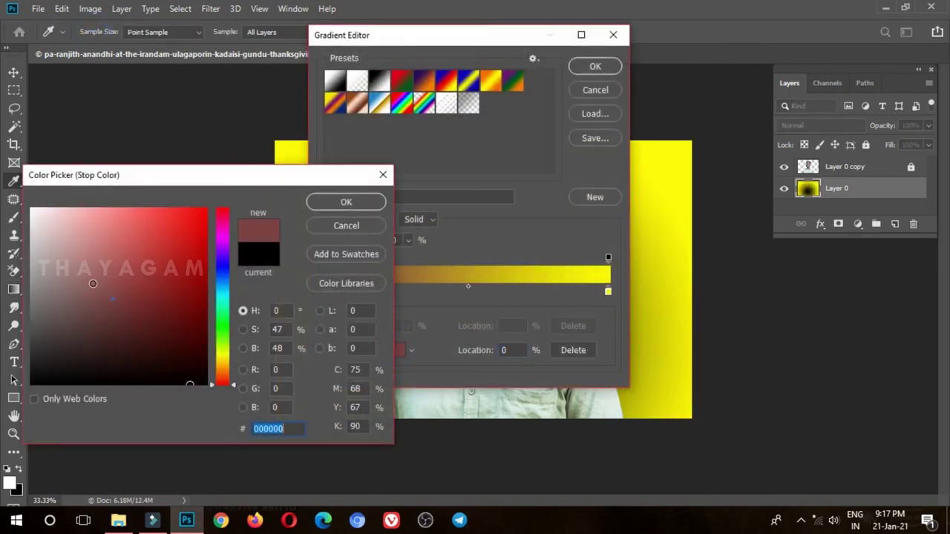
text(ffffff)
click(361, 200)
click(595, 66)
Draw the white-to-yellow radial glow from the face toward the bottom-left.
drag(574, 262, 385, 100)
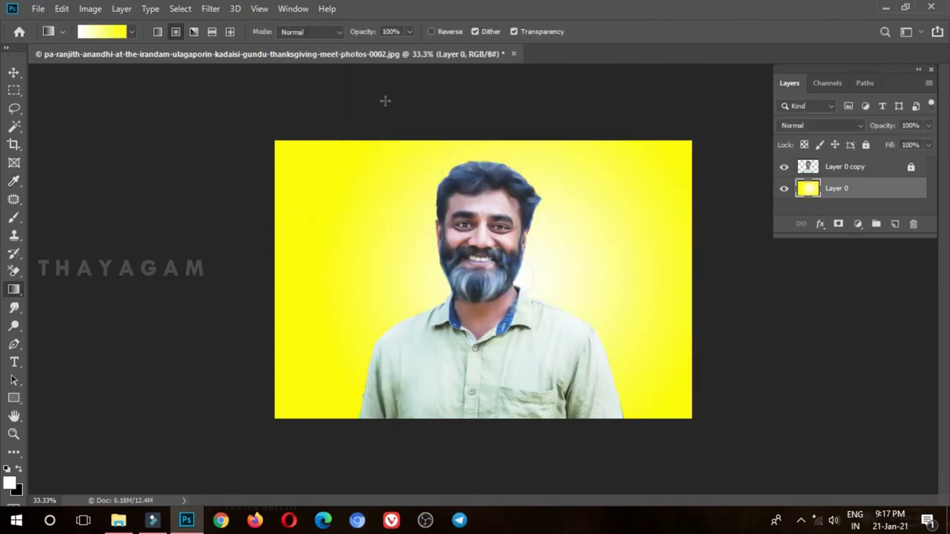
drag(482, 146, 482, 255)
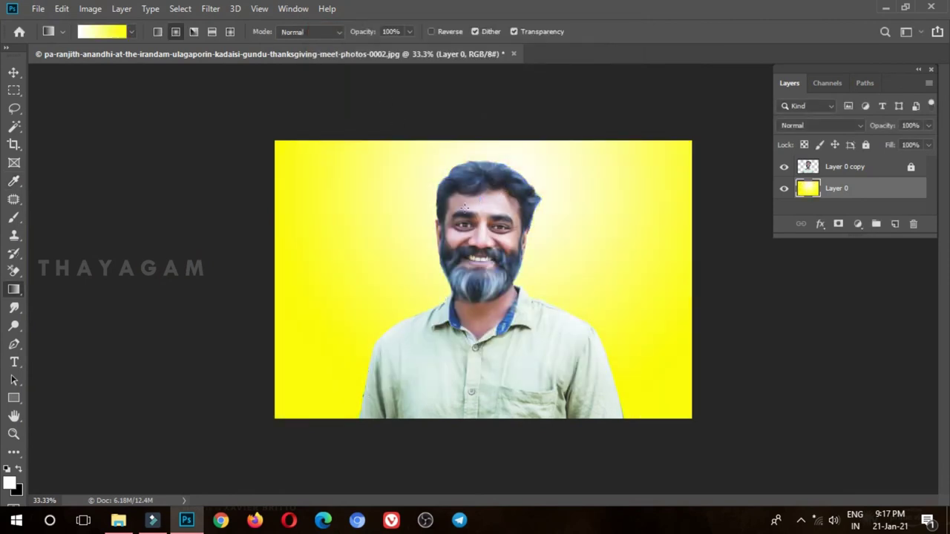
drag(464, 209, 169, 478)
drag(483, 252, 294, 455)
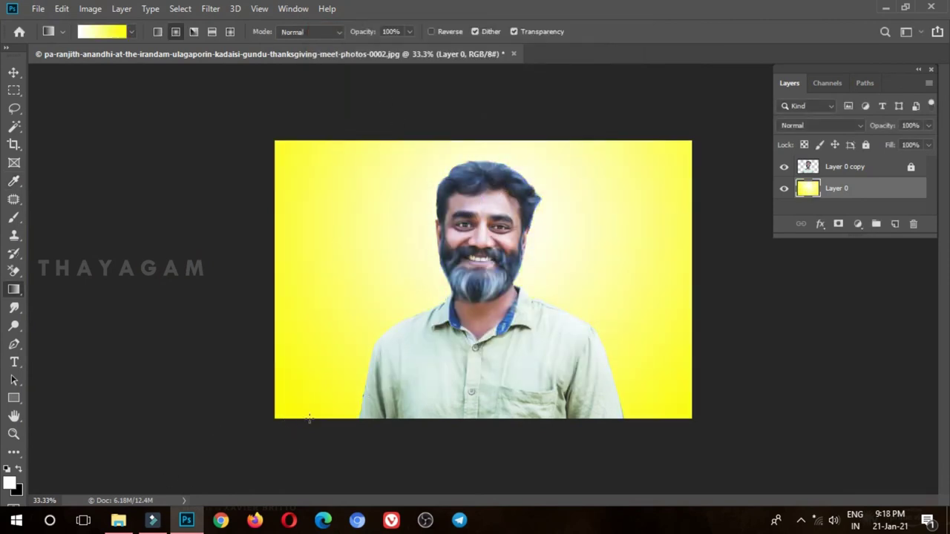
Use Hue/Saturation on the background to shift the yellow glow to violet.
key(ctrl+plus)
key(ctrl+u)
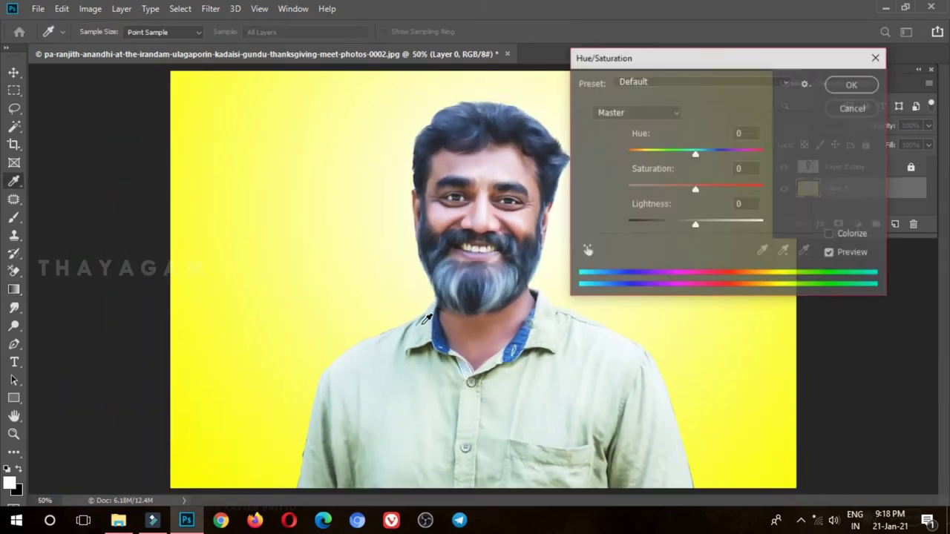
drag(759, 189, 648, 225)
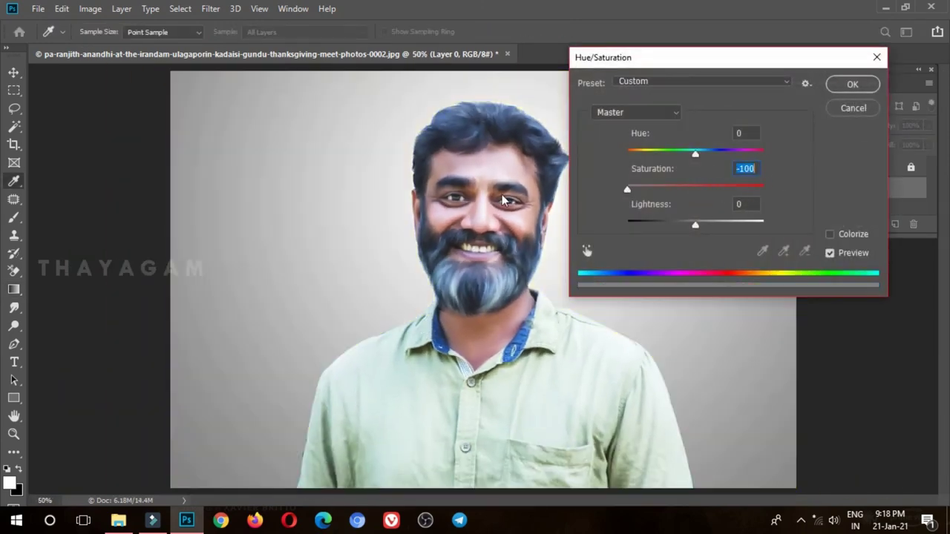
drag(695, 154, 755, 153)
drag(679, 185, 710, 186)
drag(690, 153, 634, 157)
click(852, 84)
Boost the portrait layer's saturation to about +44 and shift its hue so hair turns bluer.
click(852, 165)
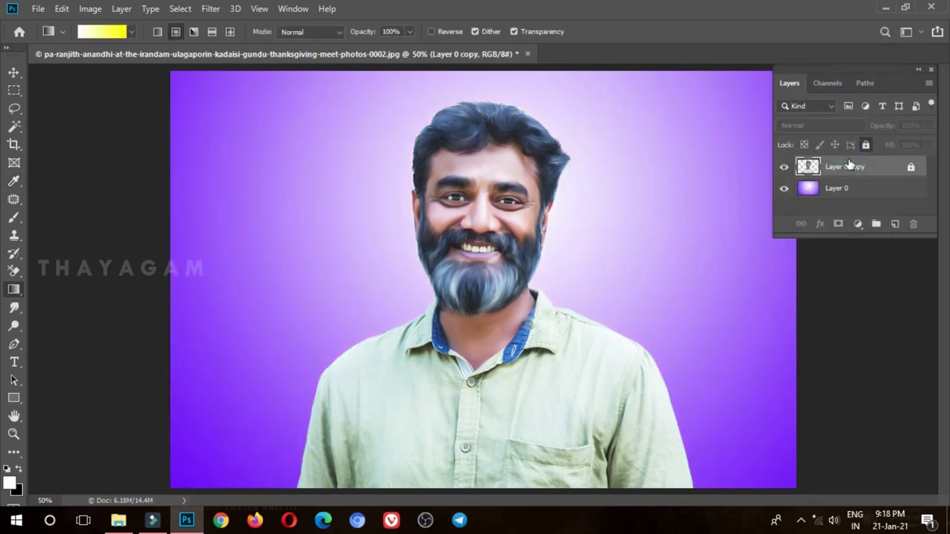
key(ctrl+u)
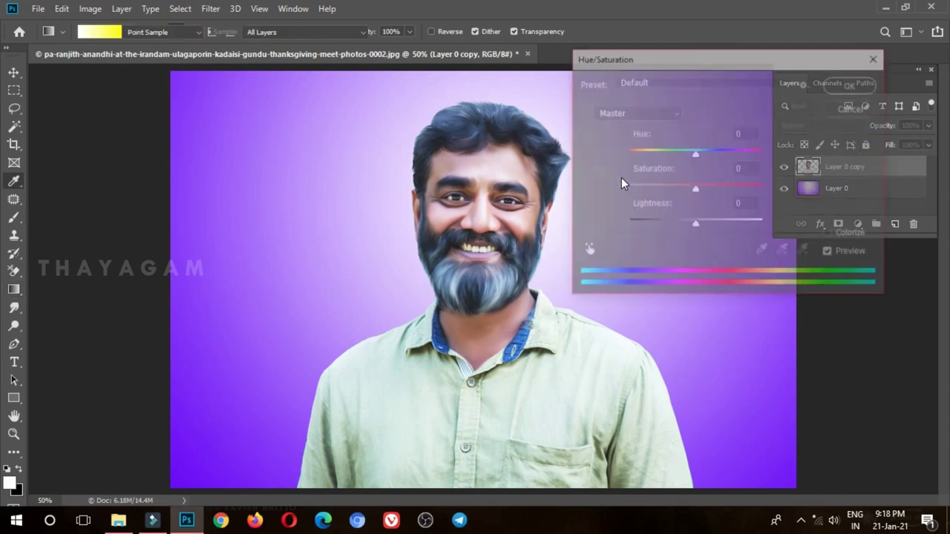
mouse_move(696, 189)
mouse_down()
mouse_move(717, 189)
mouse_move(710, 190)
mouse_up()
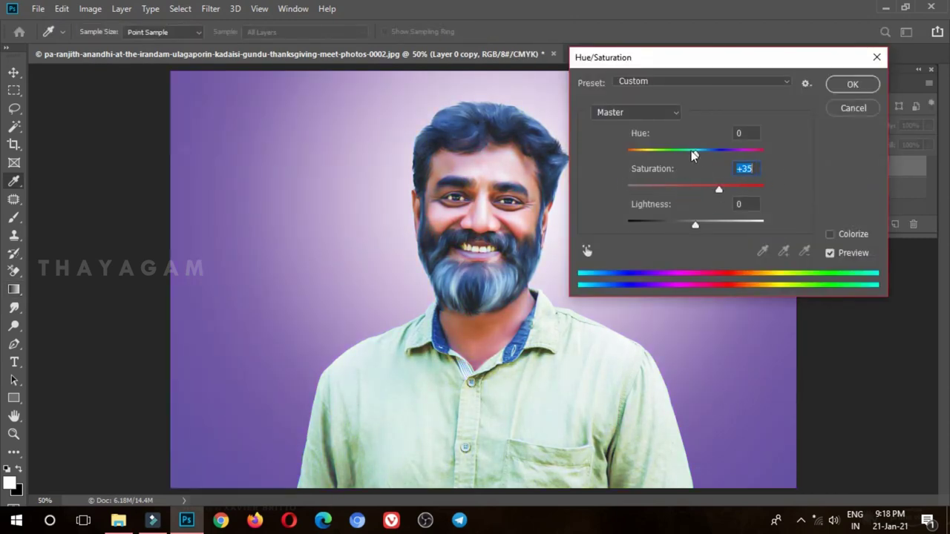
drag(694, 153, 707, 152)
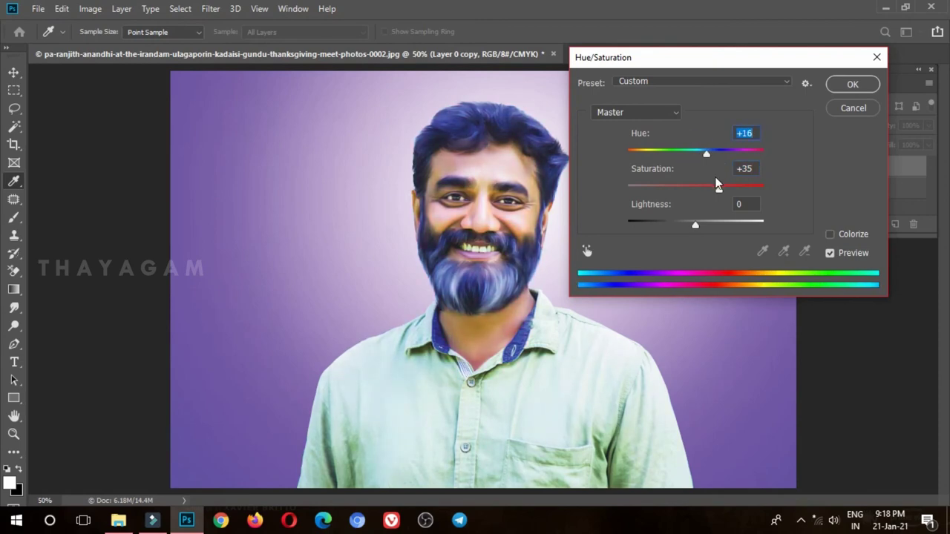
drag(718, 186, 725, 190)
drag(706, 153, 701, 153)
drag(697, 226, 695, 225)
click(842, 84)
Shift the background layer's hue toward mint green with Hue/Saturation.
click(835, 186)
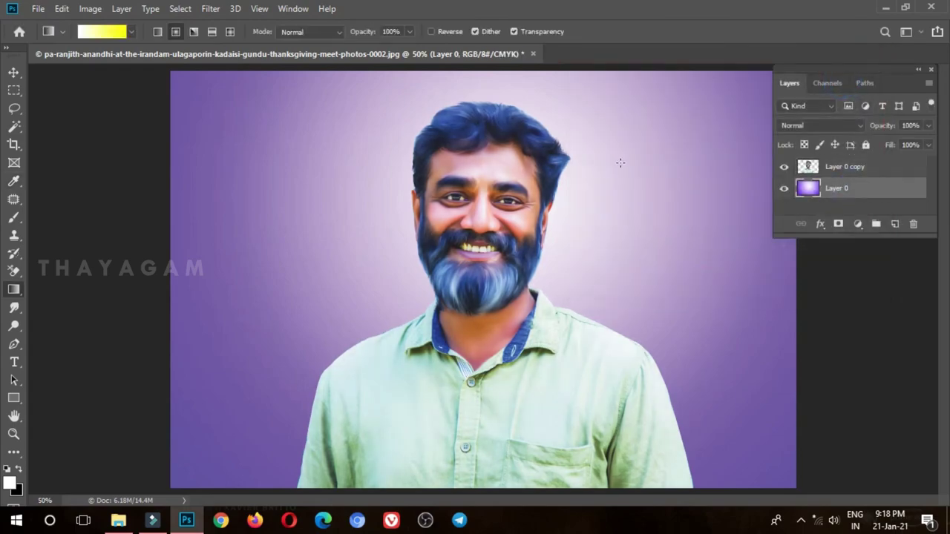
key(ctrl+u)
drag(697, 153, 658, 153)
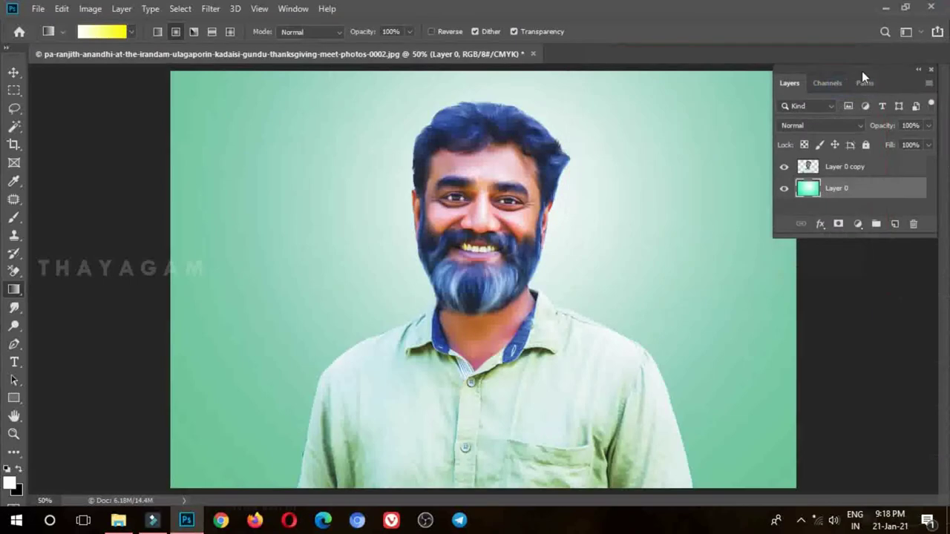
Give the portrait a Drop Shadow: 100% opacity, distance 26, spread 8, size 76.
click(844, 166)
right_click(845, 167)
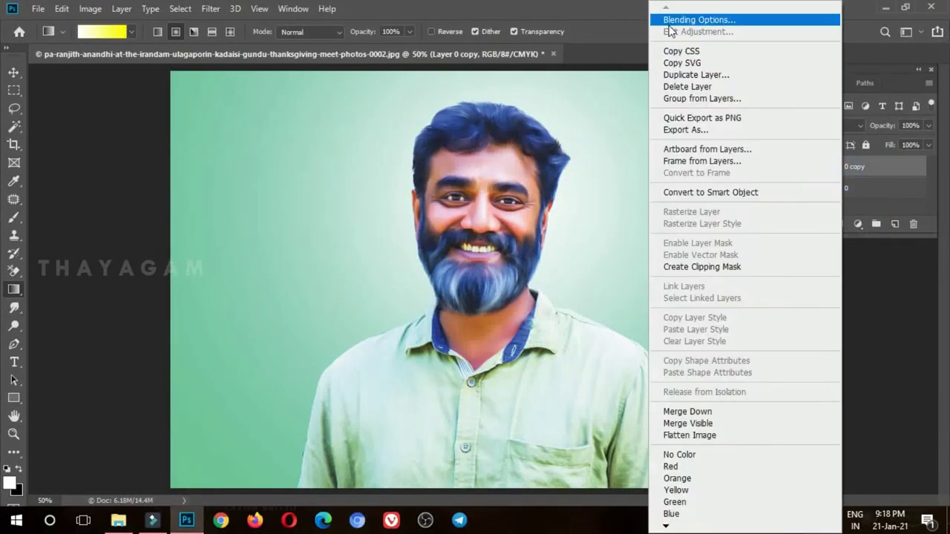
click(672, 8)
drag(487, 42, 911, 26)
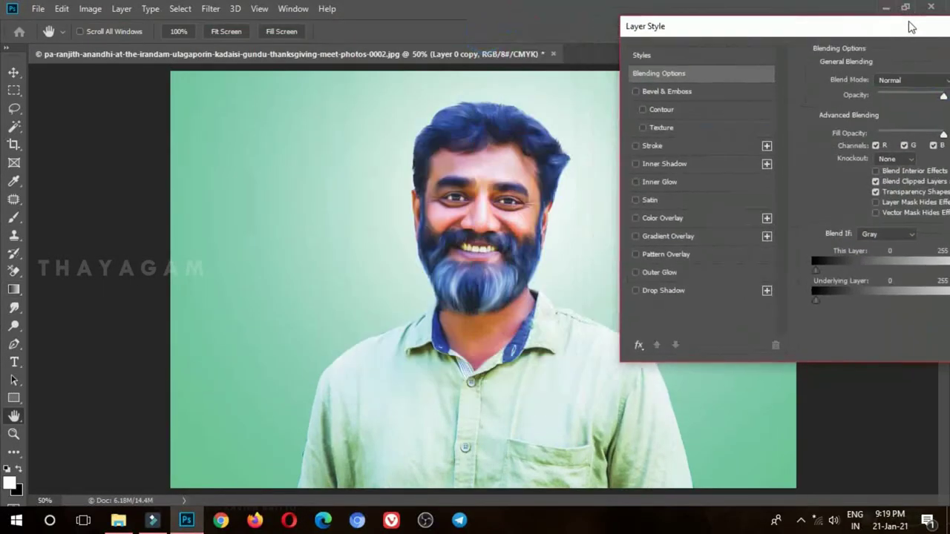
click(637, 293)
drag(812, 23, 765, 41)
drag(824, 158, 846, 161)
drag(841, 115, 891, 117)
mouse_move(823, 190)
mouse_down()
mouse_move(847, 190)
mouse_move(823, 174)
mouse_up()
drag(779, 48, 650, 71)
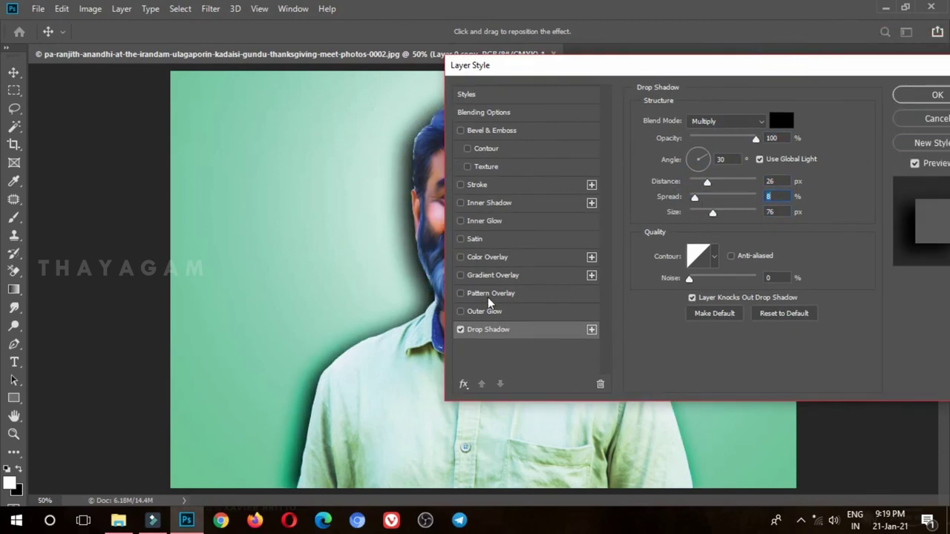
Add Bevel & Emboss with Contour to the portrait and apply the layer styles.
drag(514, 92, 628, 104)
click(582, 180)
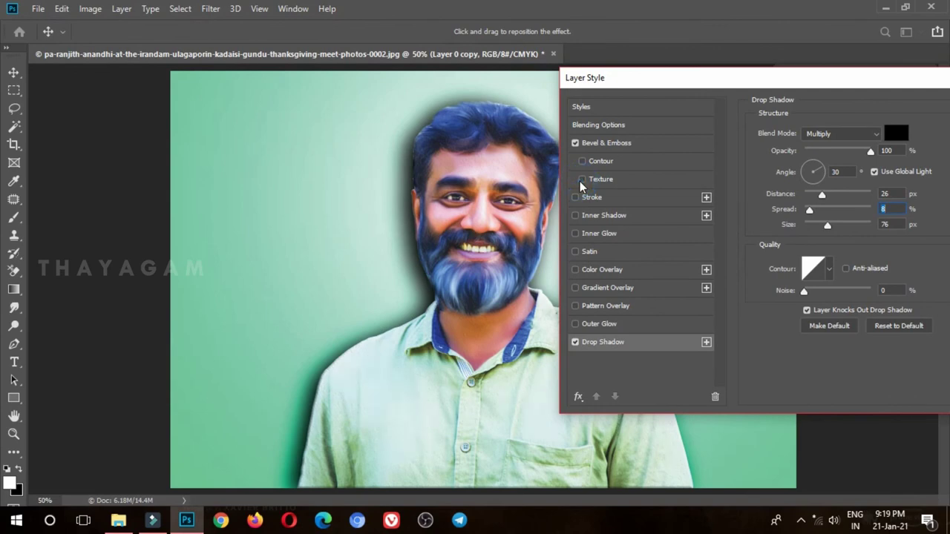
click(582, 179)
click(582, 161)
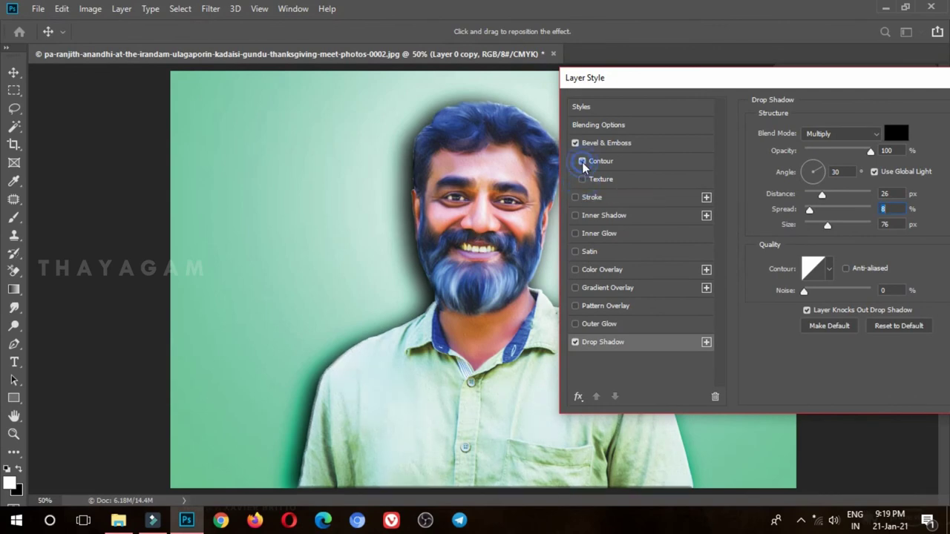
click(630, 160)
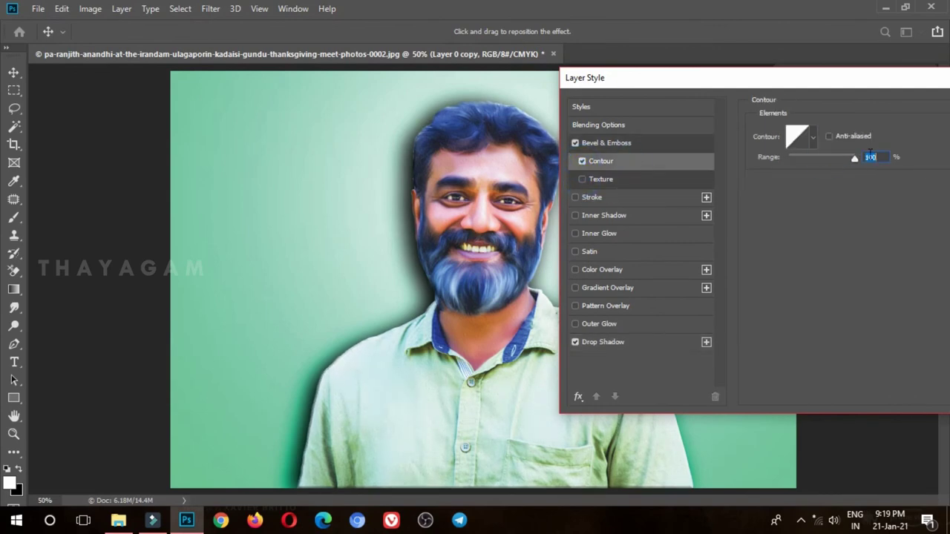
drag(822, 84, 594, 110)
click(824, 132)
key(ctrl+plus)
key(ctrl+plus)
key(ctrl+plus)
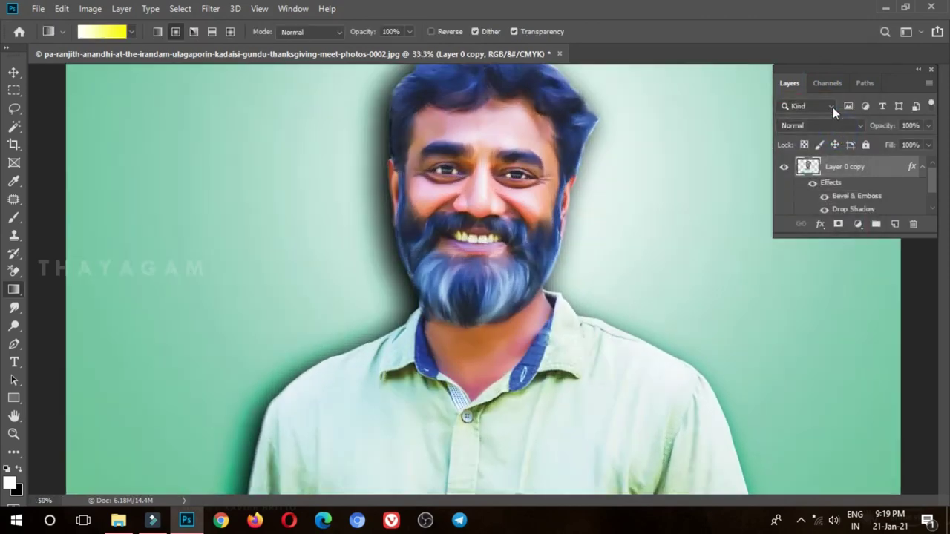
scroll(711, 138, up, 3)
scroll(690, 148, up, 2)
scroll(647, 170, up, 2)
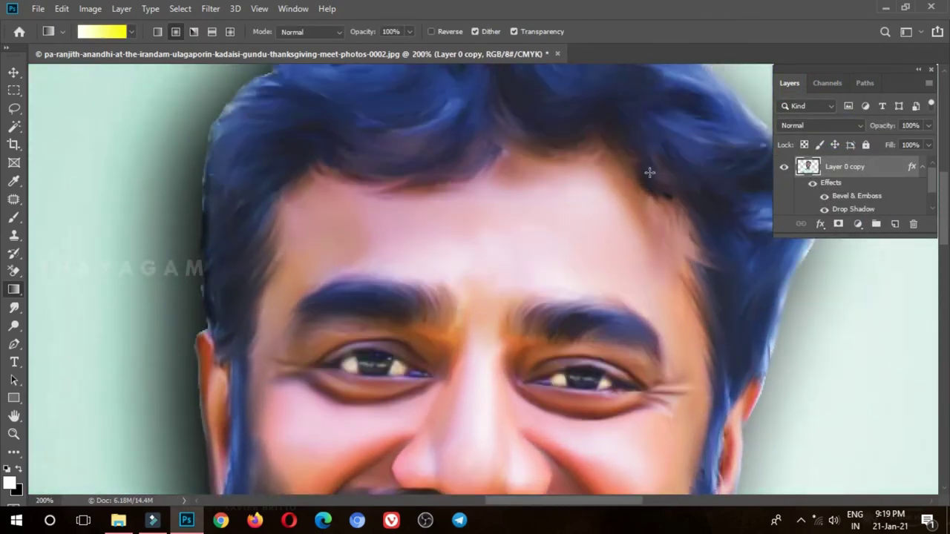
scroll(655, 169, up, 2)
key(ctrl+minus)
key(ctrl+minus)
key(ctrl+plus)
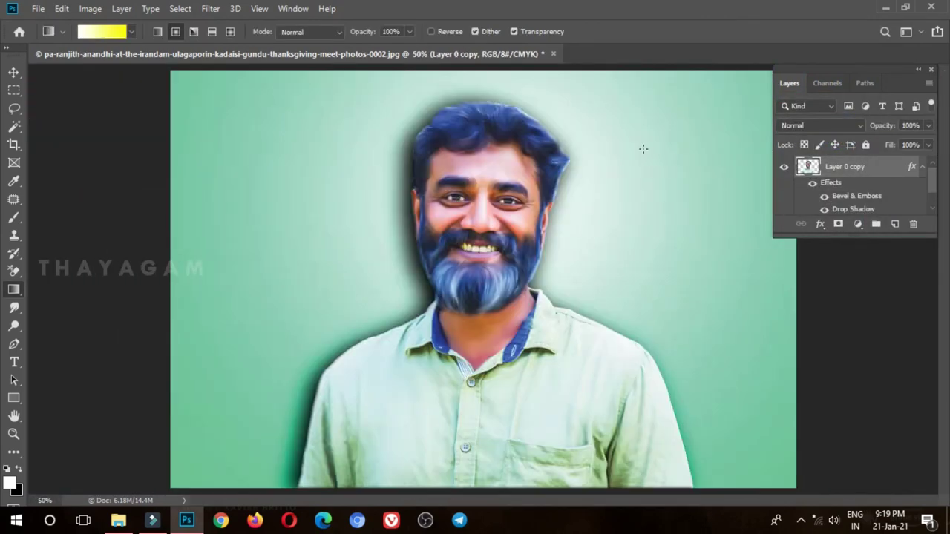